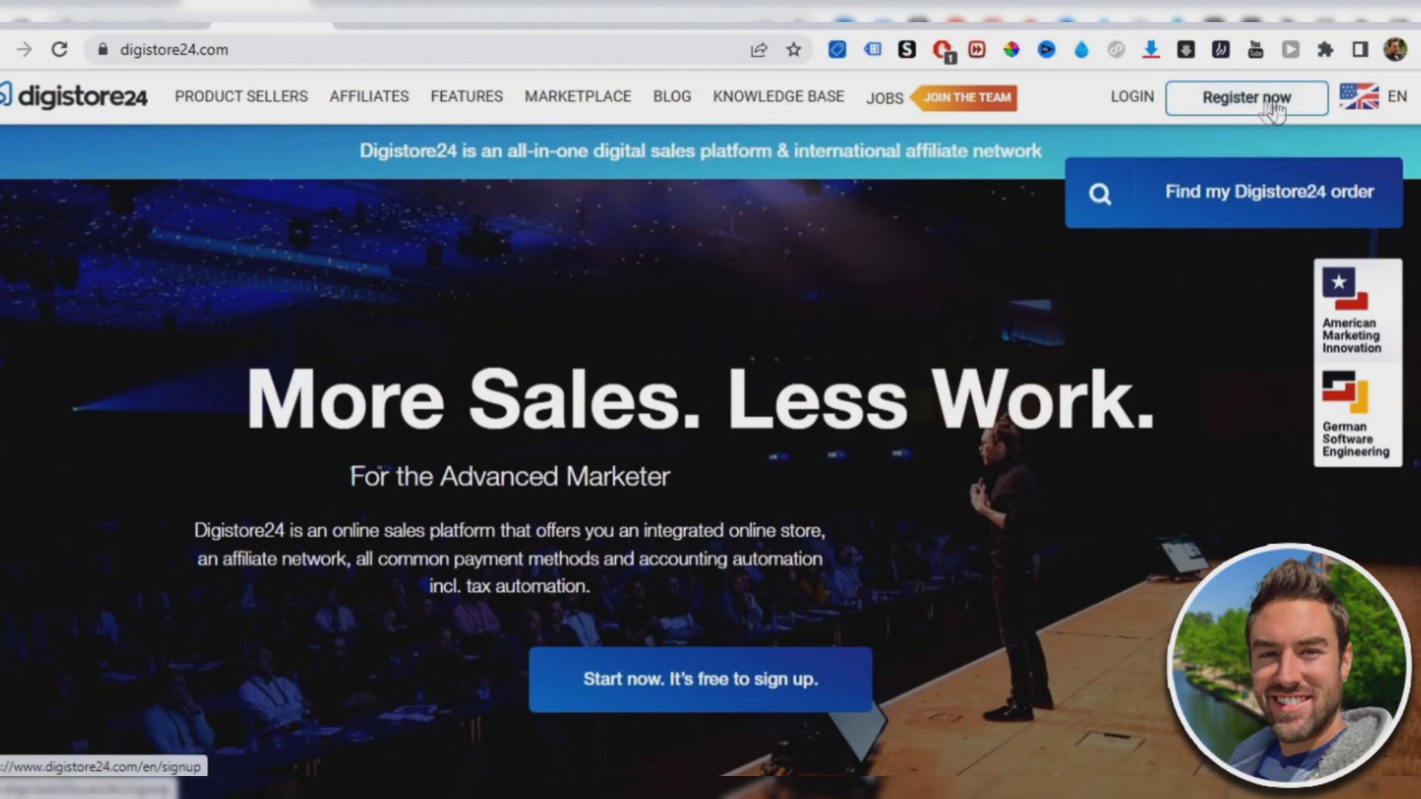
Step: Start the free Digistore24 registration and sign up as an affiliate only
{"action": "left_click", "coordinate": [1292, 105]}
{"action": "scroll", "coordinate": [676, 211], "scroll_direction": "down", "scroll_amount": 5}
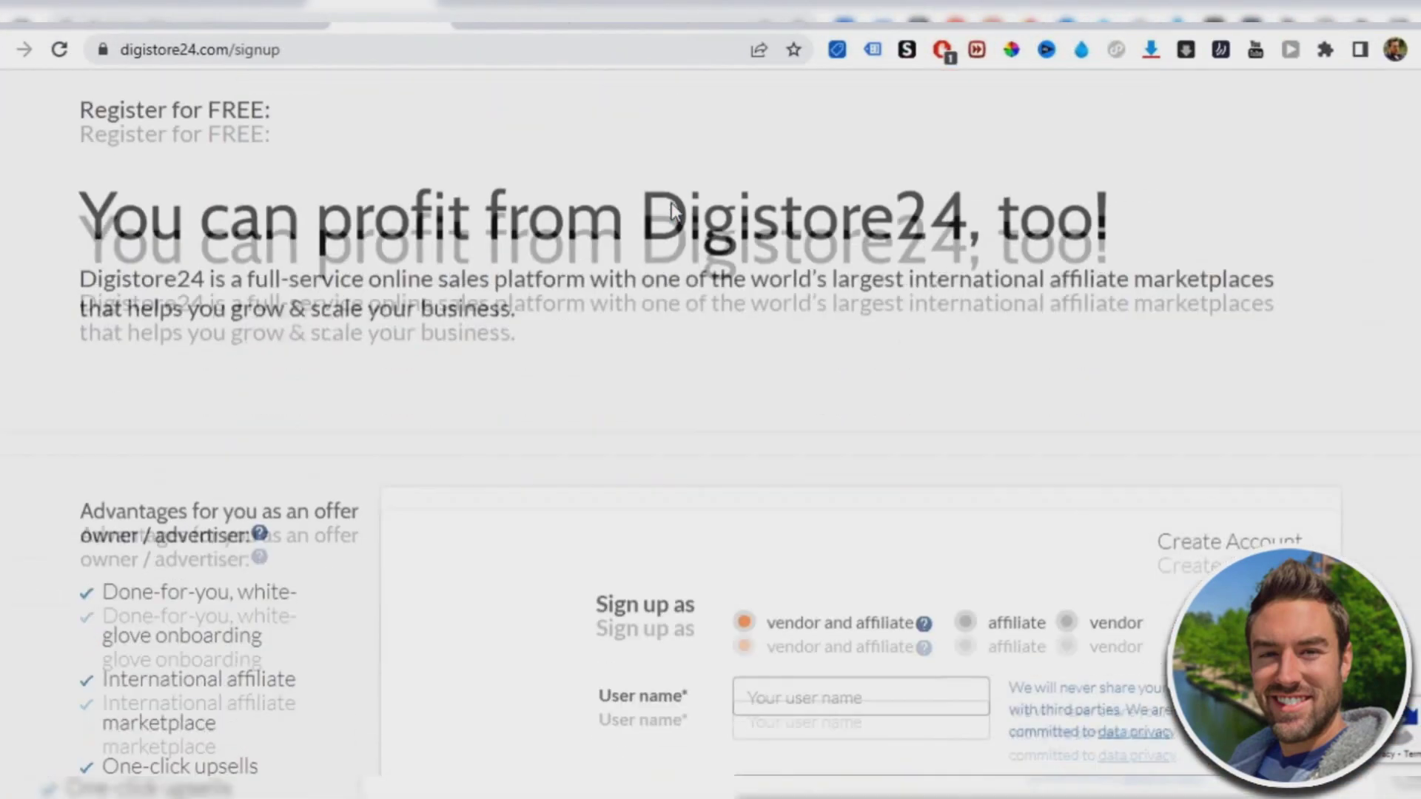
{"action": "scroll", "coordinate": [675, 211], "scroll_direction": "down", "scroll_amount": 4}
{"action": "scroll", "coordinate": [537, 255], "scroll_direction": "down", "scroll_amount": 2}
{"action": "scroll", "coordinate": [536, 256], "scroll_direction": "up", "scroll_amount": 1}
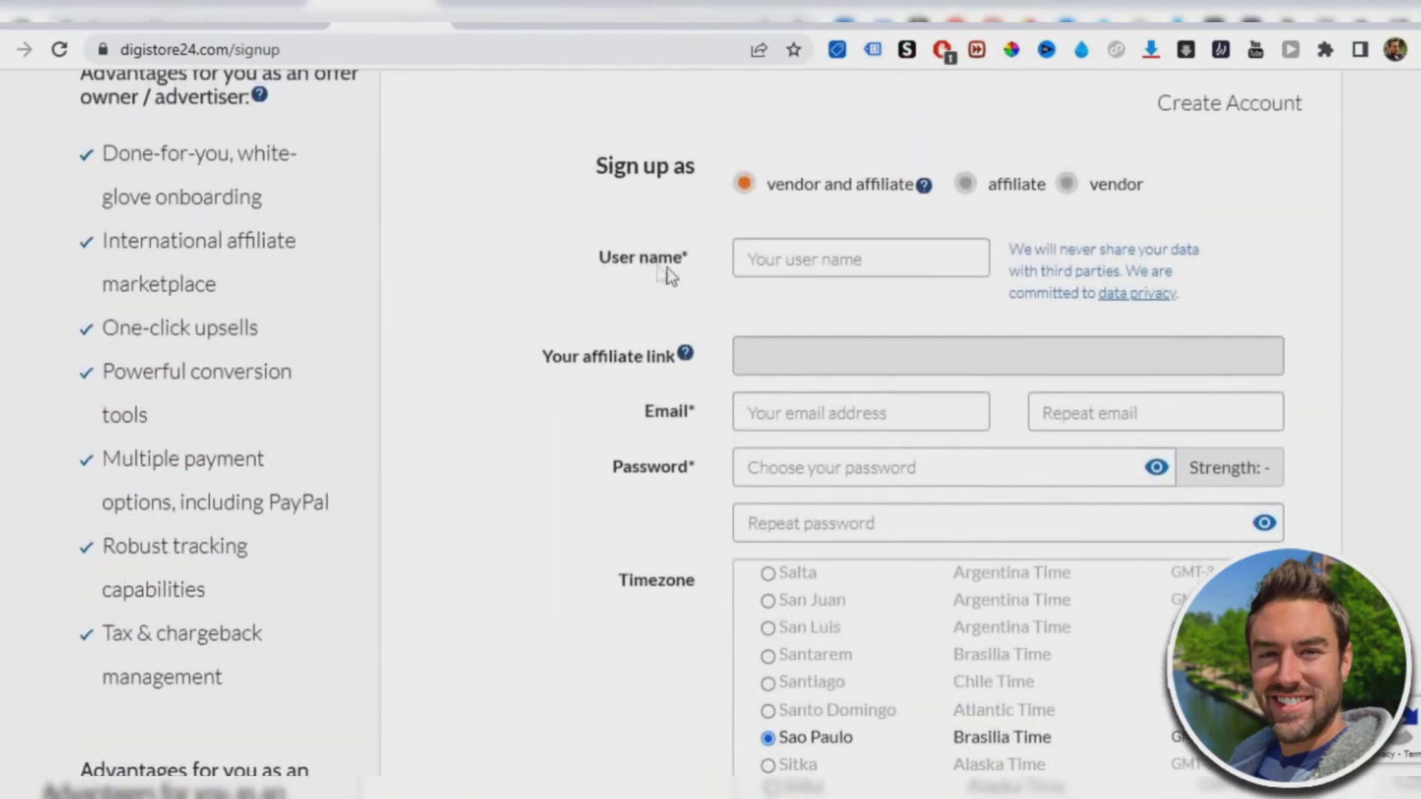
{"action": "left_click", "coordinate": [982, 191]}
{"action": "scroll", "coordinate": [522, 301], "scroll_direction": "down", "scroll_amount": 2}
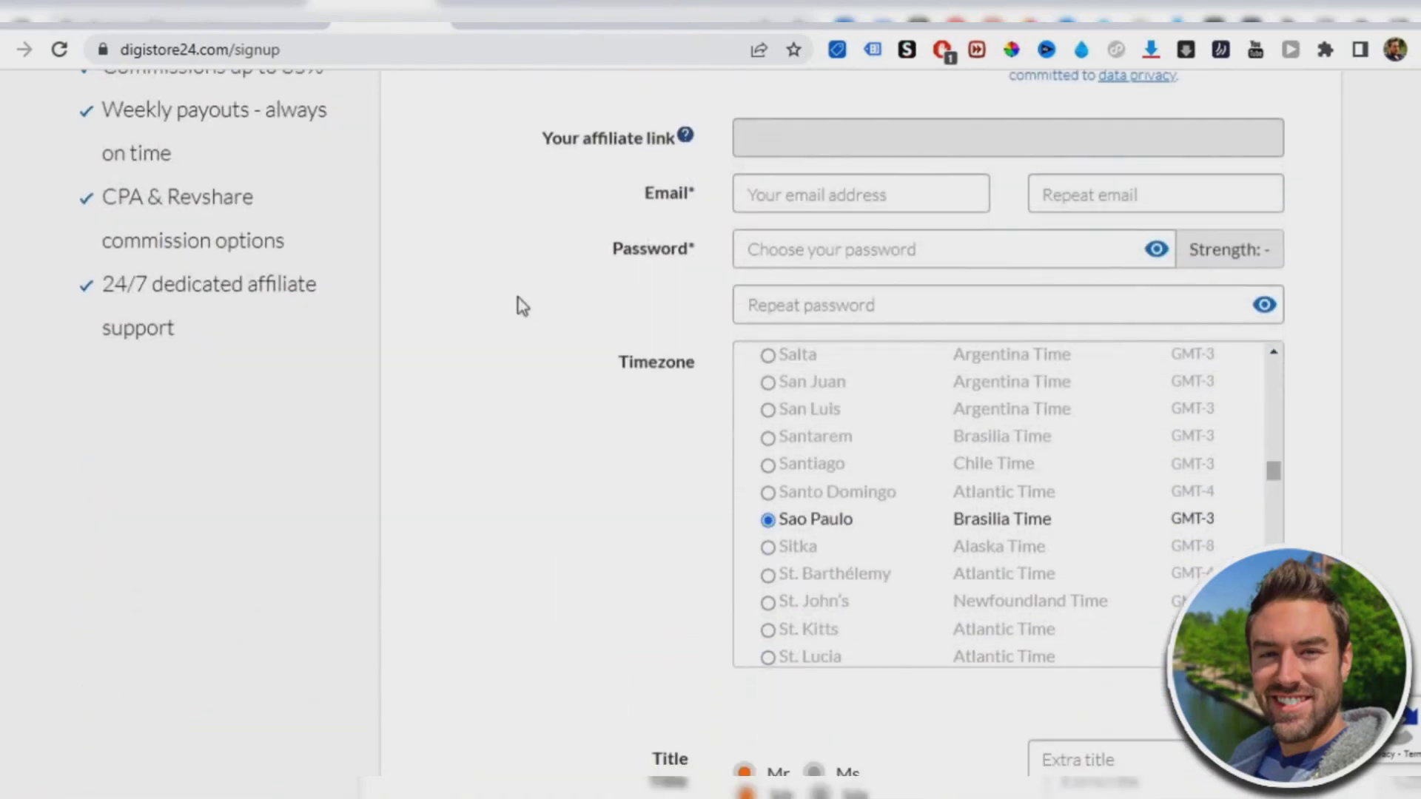
{"action": "scroll", "coordinate": [523, 300], "scroll_direction": "up", "scroll_amount": 2}
{"action": "scroll", "coordinate": [777, 222], "scroll_direction": "down", "scroll_amount": 4}
{"action": "scroll", "coordinate": [822, 299], "scroll_direction": "down", "scroll_amount": 3}
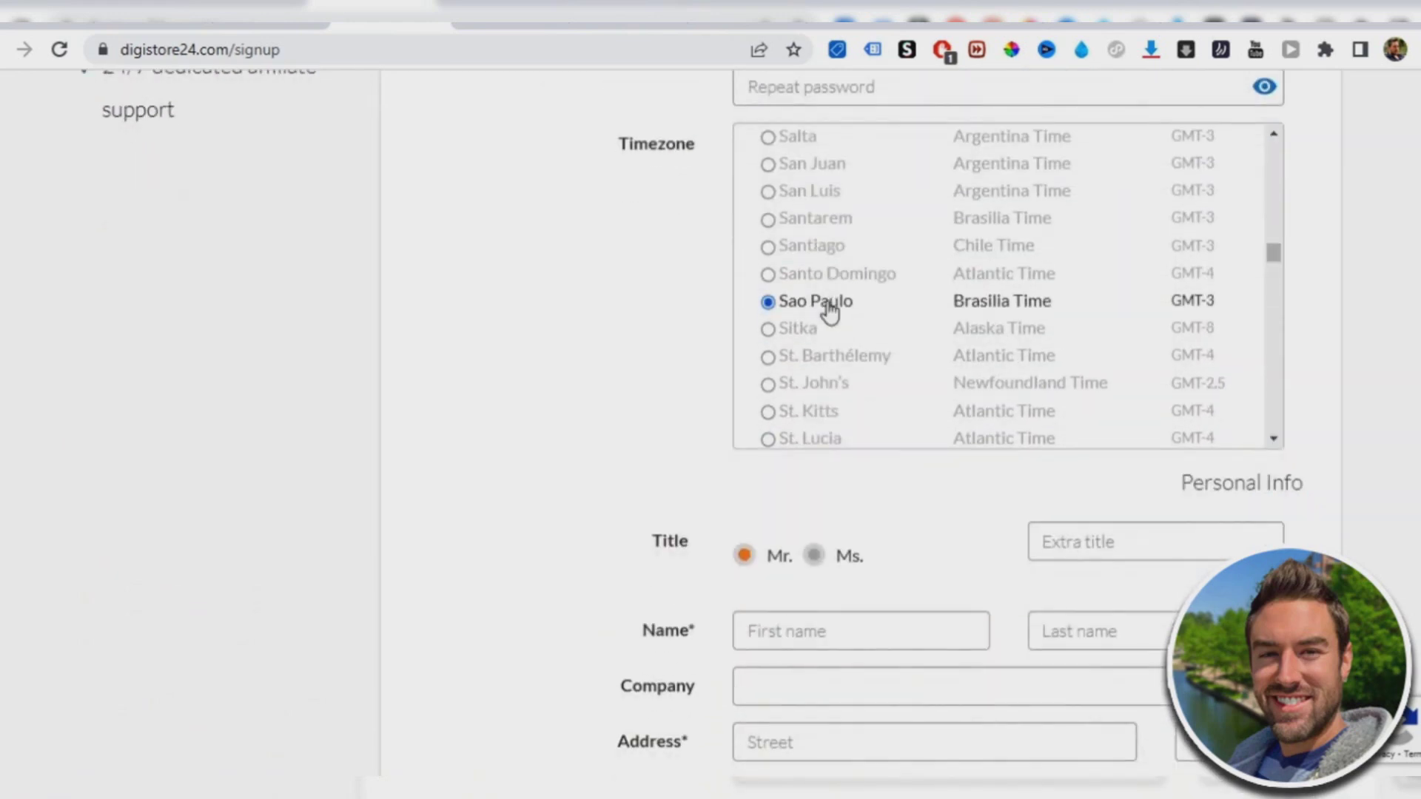
{"action": "scroll", "coordinate": [622, 345], "scroll_direction": "down", "scroll_amount": 4}
{"action": "scroll", "coordinate": [621, 352], "scroll_direction": "down", "scroll_amount": 8}
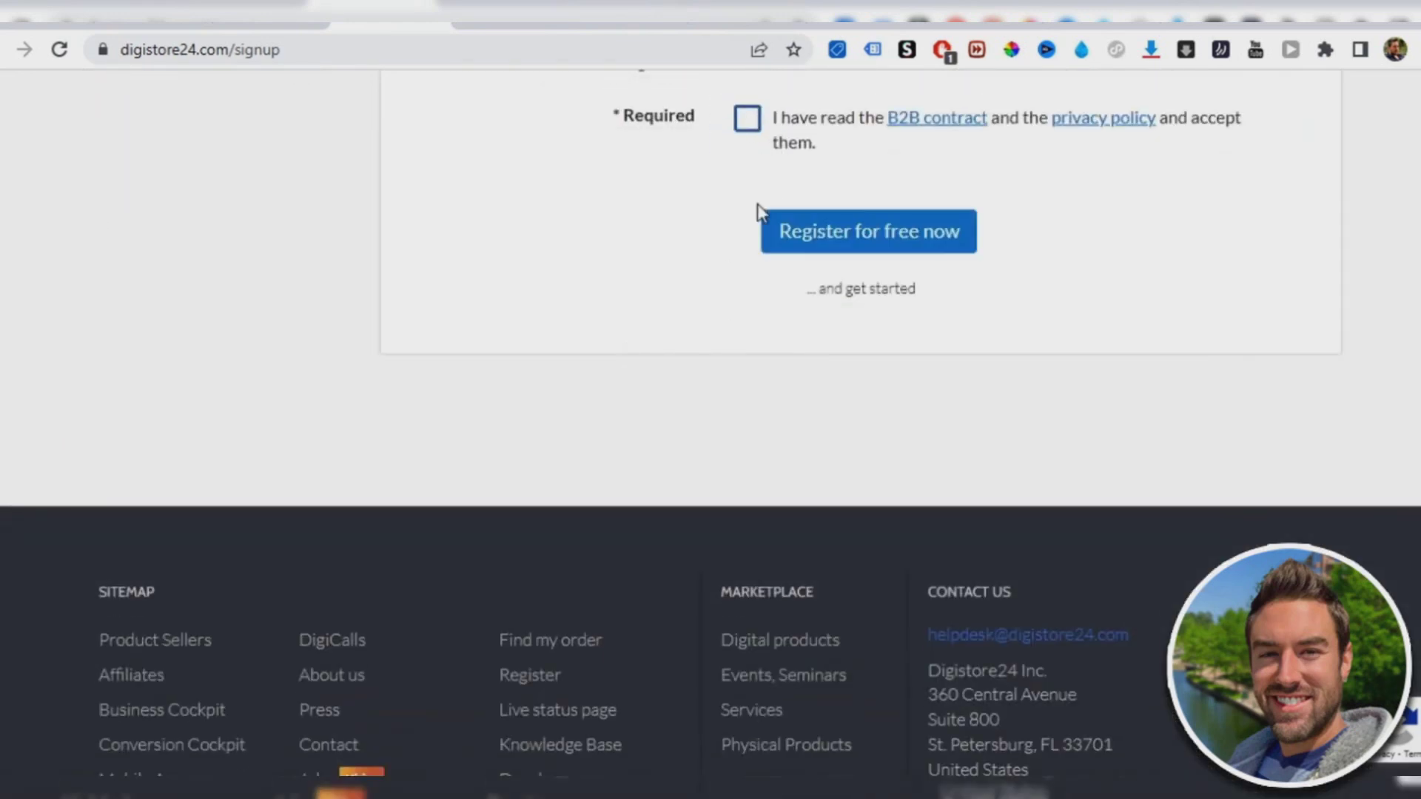
{"action": "scroll", "coordinate": [370, 394], "scroll_direction": "up", "scroll_amount": 1}
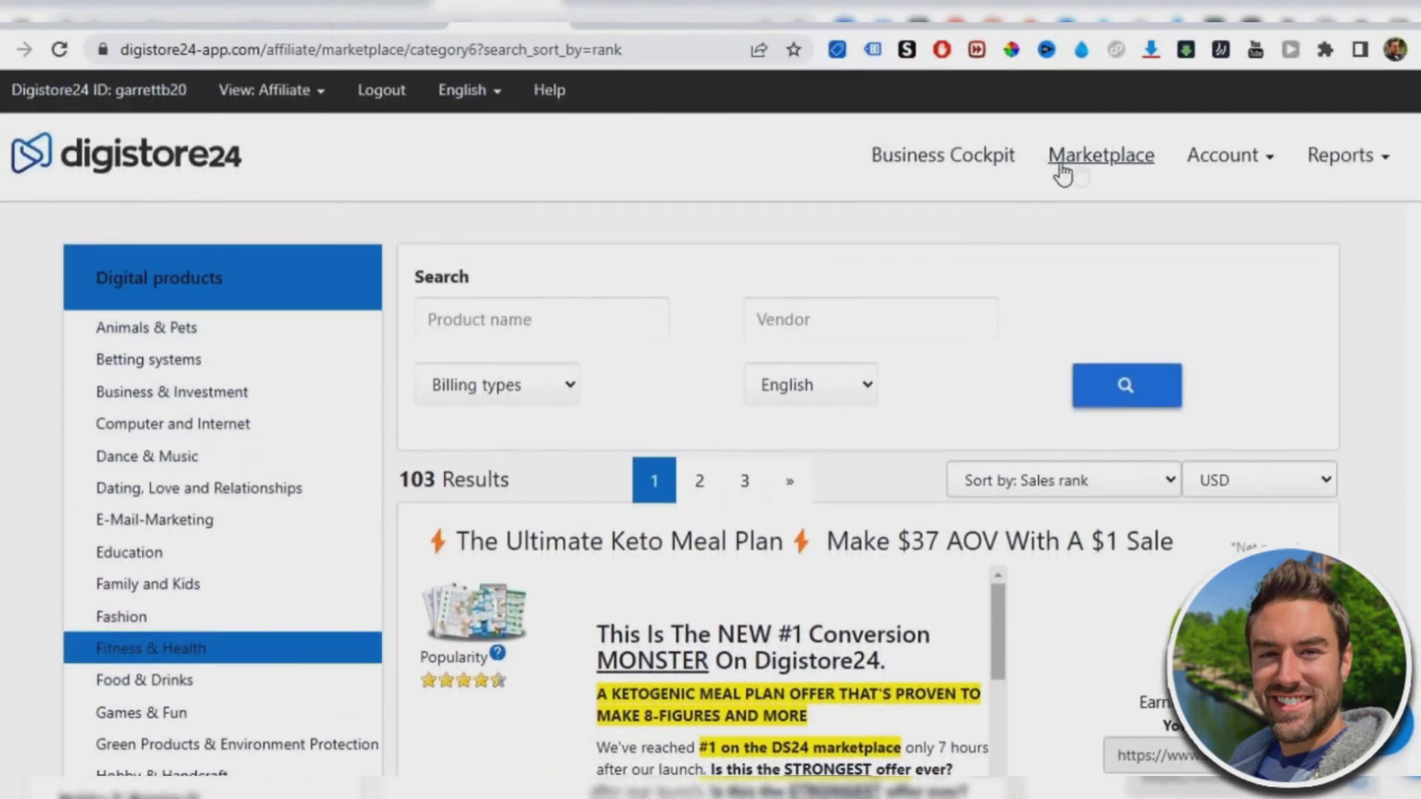
Step: Open the Marketplace, filter to Fitness & Health, and sort products by sales rank
{"action": "left_click", "coordinate": [1101, 155]}
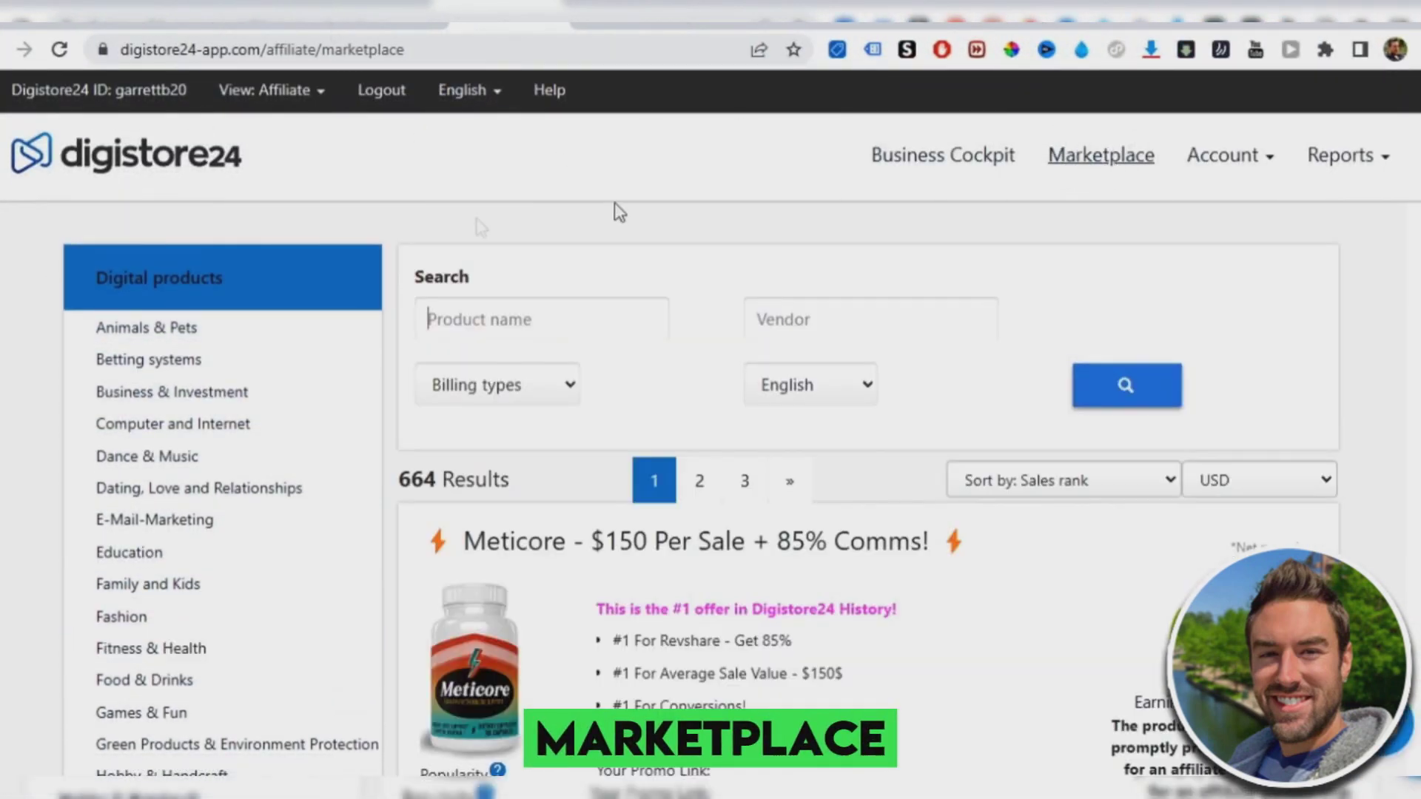
{"action": "scroll", "coordinate": [167, 200], "scroll_direction": "down", "scroll_amount": 3}
{"action": "scroll", "coordinate": [166, 200], "scroll_direction": "down", "scroll_amount": 5}
{"action": "scroll", "coordinate": [171, 206], "scroll_direction": "down", "scroll_amount": 5}
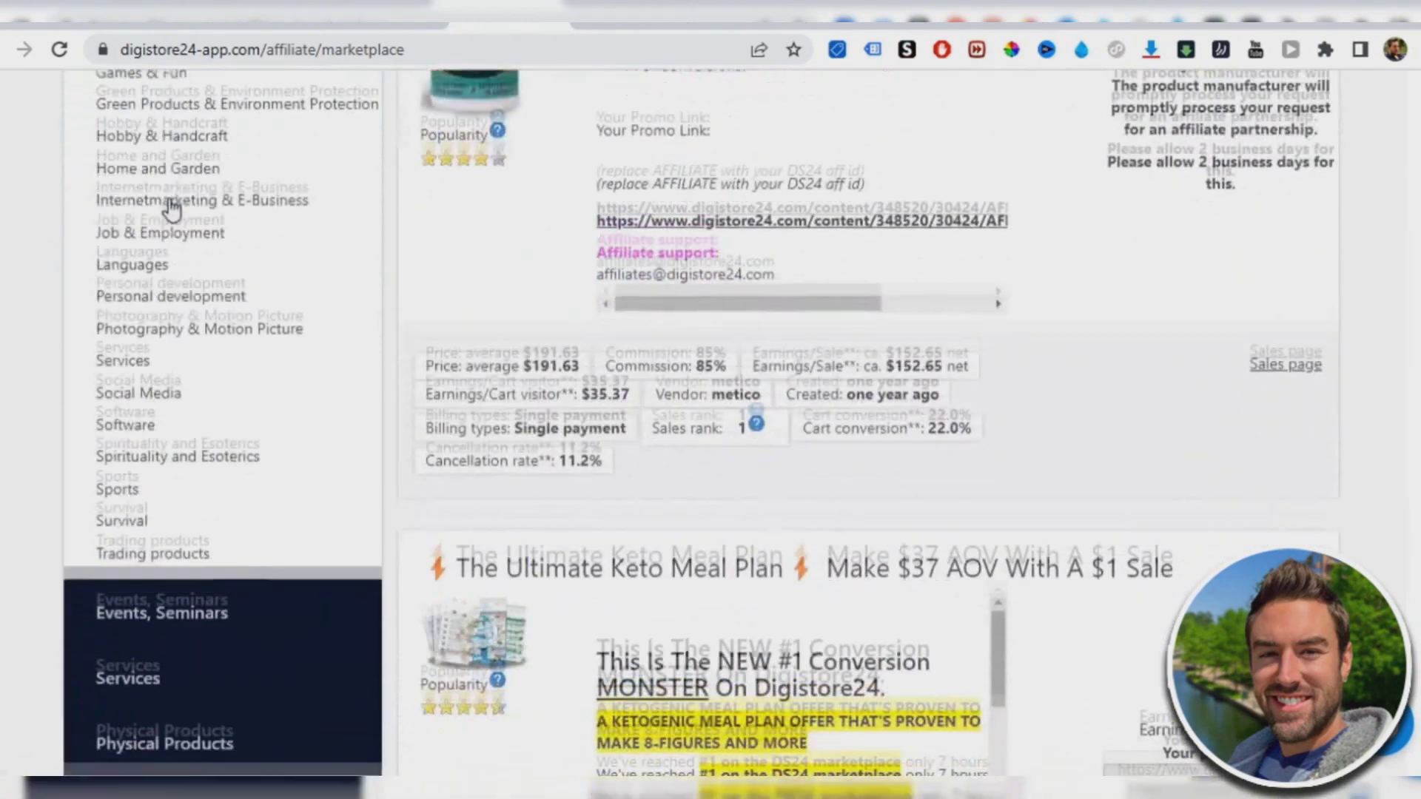
{"action": "scroll", "coordinate": [170, 206], "scroll_direction": "down", "scroll_amount": 2}
{"action": "scroll", "coordinate": [170, 206], "scroll_direction": "up", "scroll_amount": 5}
{"action": "scroll", "coordinate": [178, 333], "scroll_direction": "up", "scroll_amount": 5}
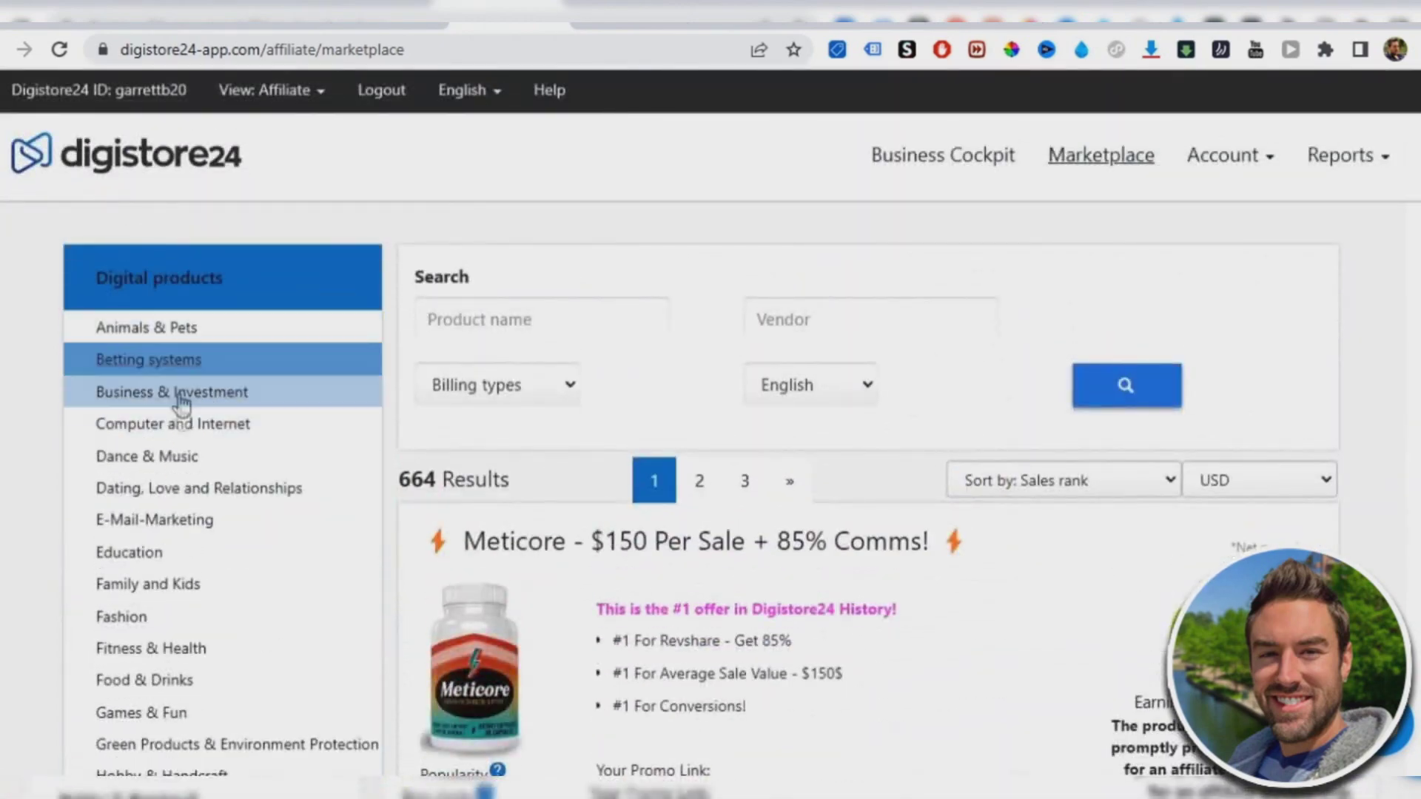
{"action": "scroll", "coordinate": [181, 401], "scroll_direction": "down", "scroll_amount": 3}
{"action": "scroll", "coordinate": [200, 444], "scroll_direction": "down", "scroll_amount": 2}
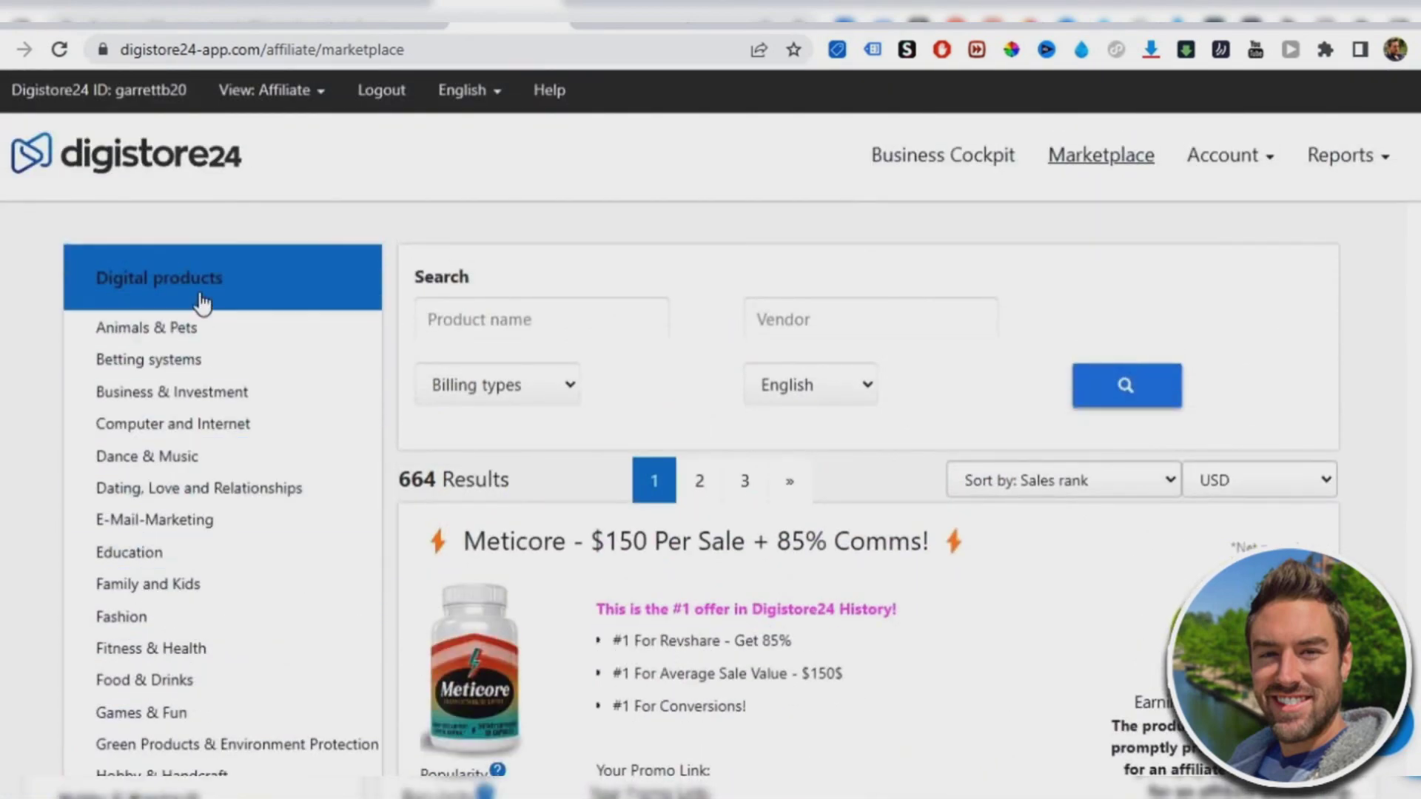
{"action": "scroll", "coordinate": [202, 300], "scroll_direction": "down", "scroll_amount": 1}
{"action": "scroll", "coordinate": [177, 322], "scroll_direction": "down", "scroll_amount": 2}
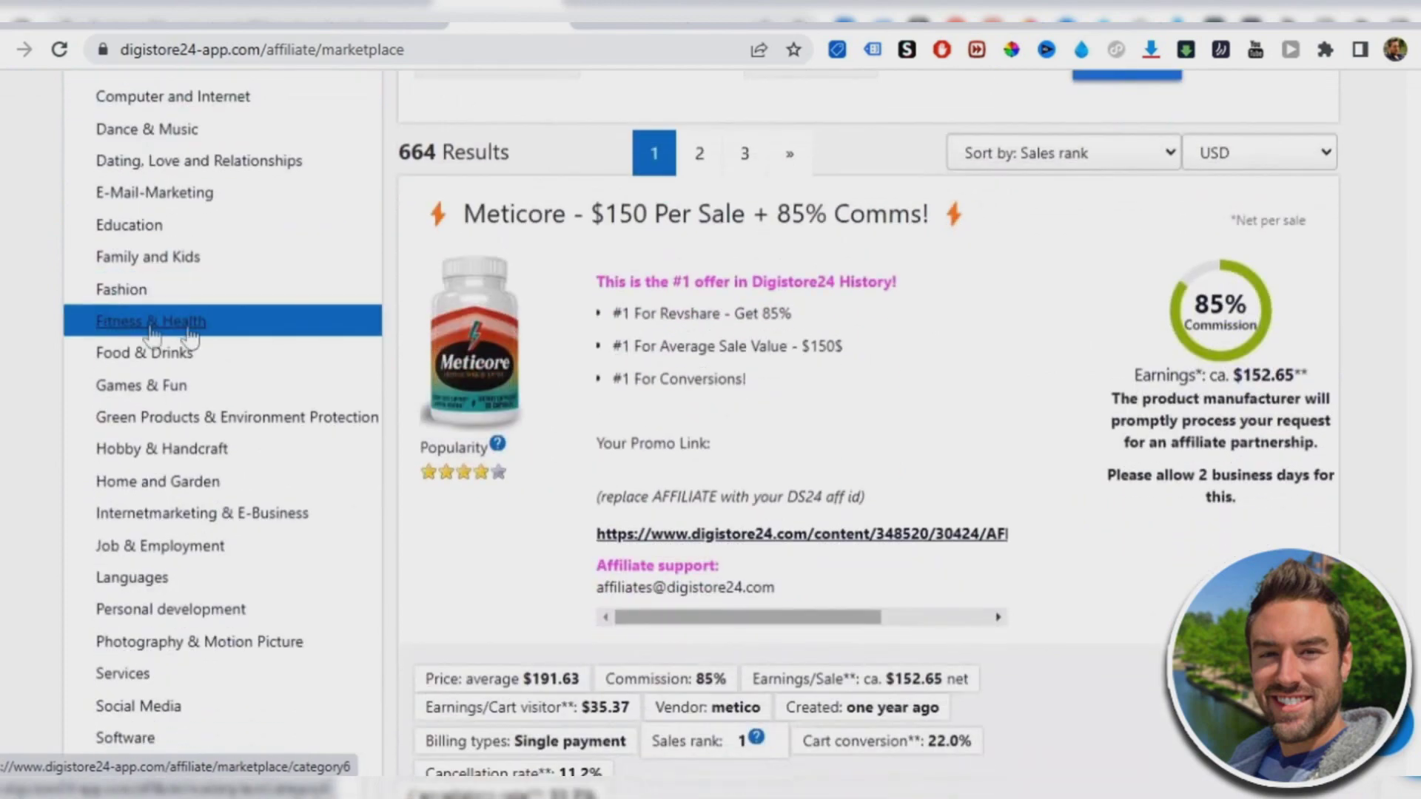
{"action": "left_click", "coordinate": [173, 329]}
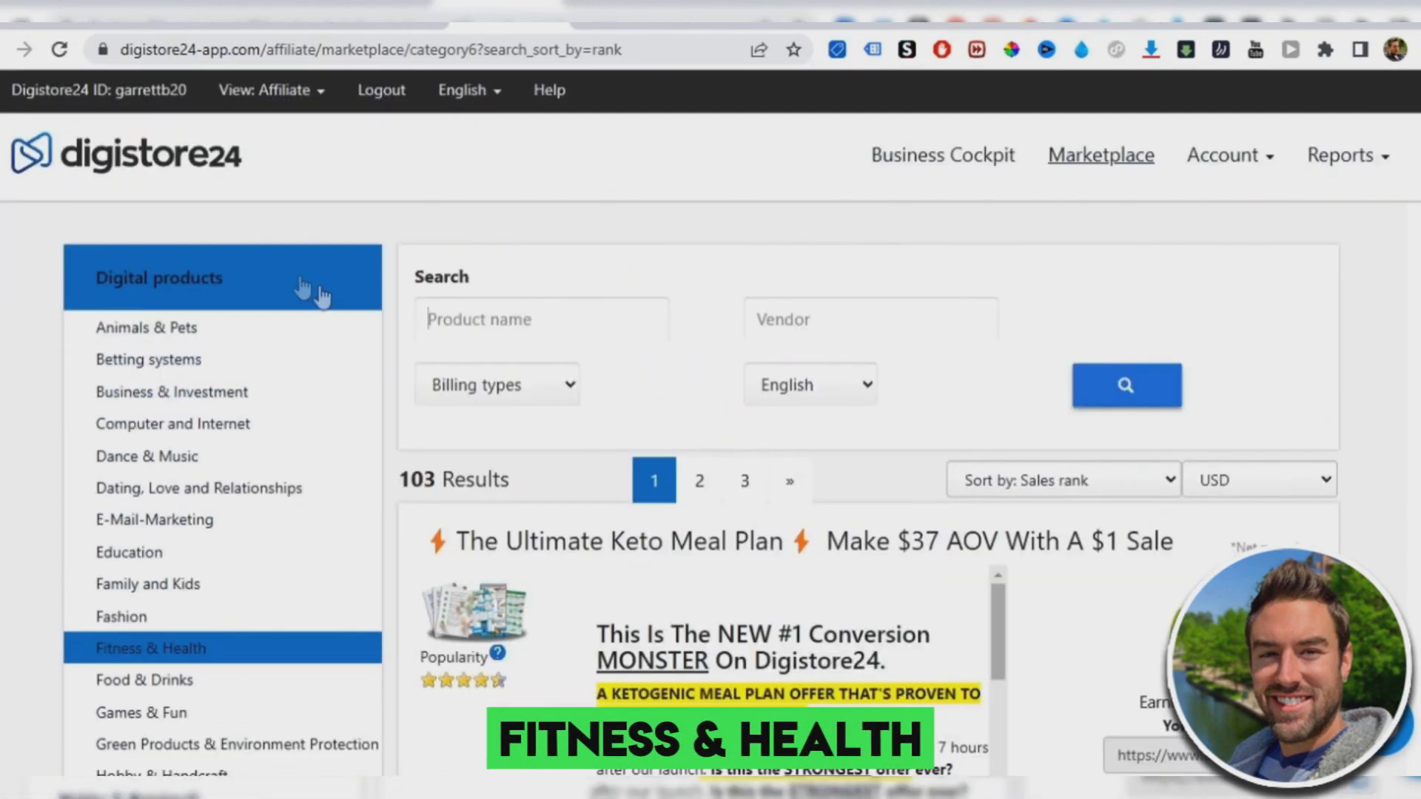
{"action": "scroll", "coordinate": [947, 224], "scroll_direction": "down", "scroll_amount": 1}
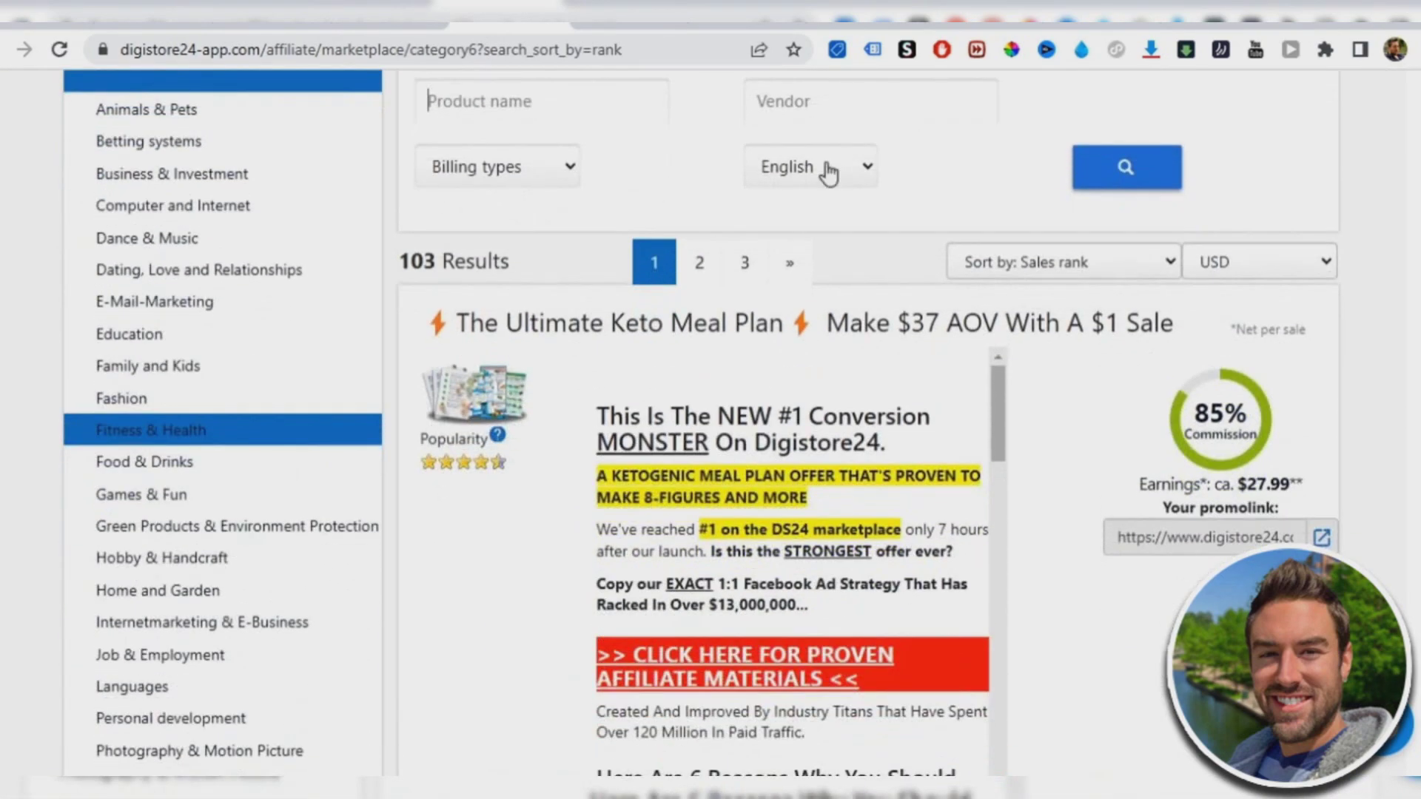
{"action": "scroll", "coordinate": [828, 172], "scroll_direction": "down", "scroll_amount": 1}
{"action": "left_click", "coordinate": [1053, 155]}
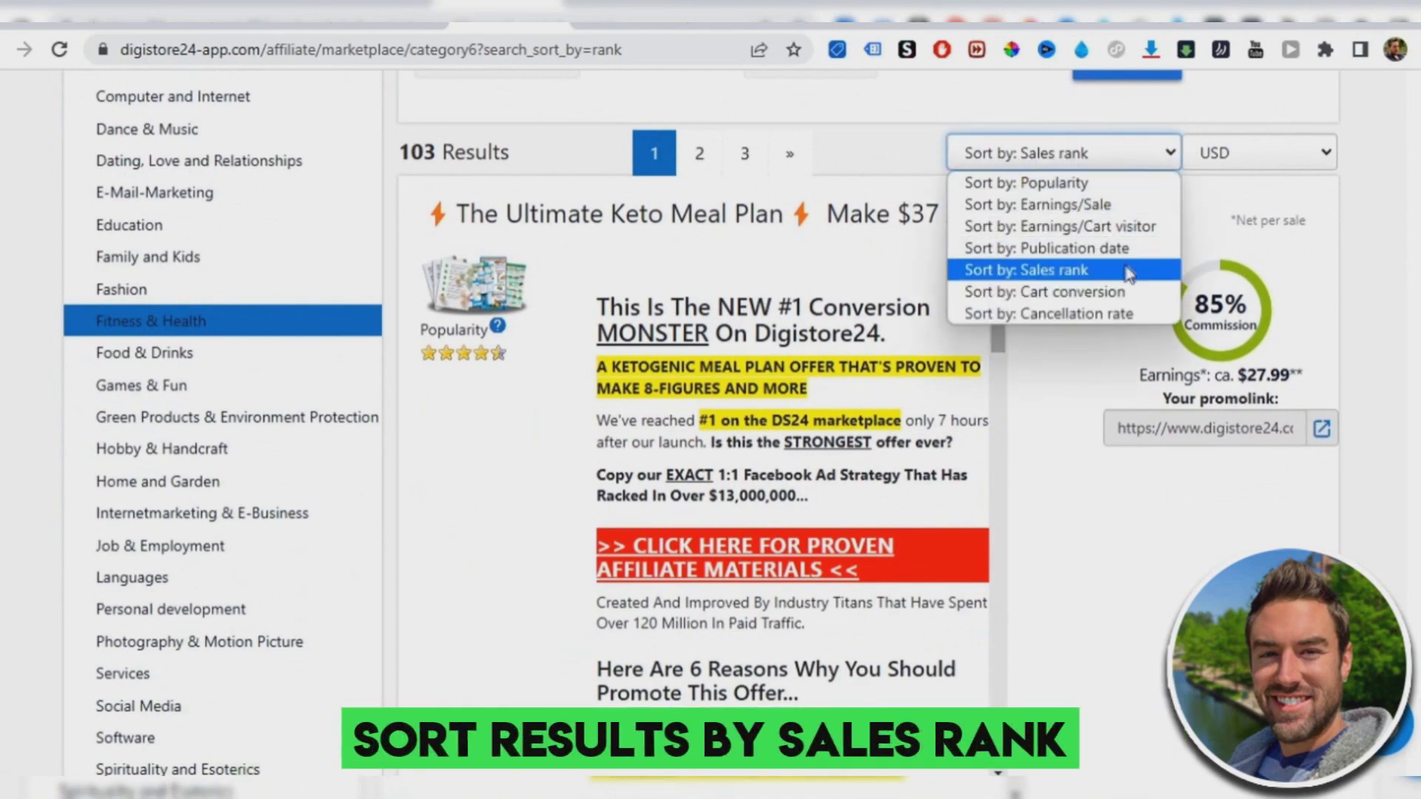
{"action": "left_click", "coordinate": [1021, 270]}
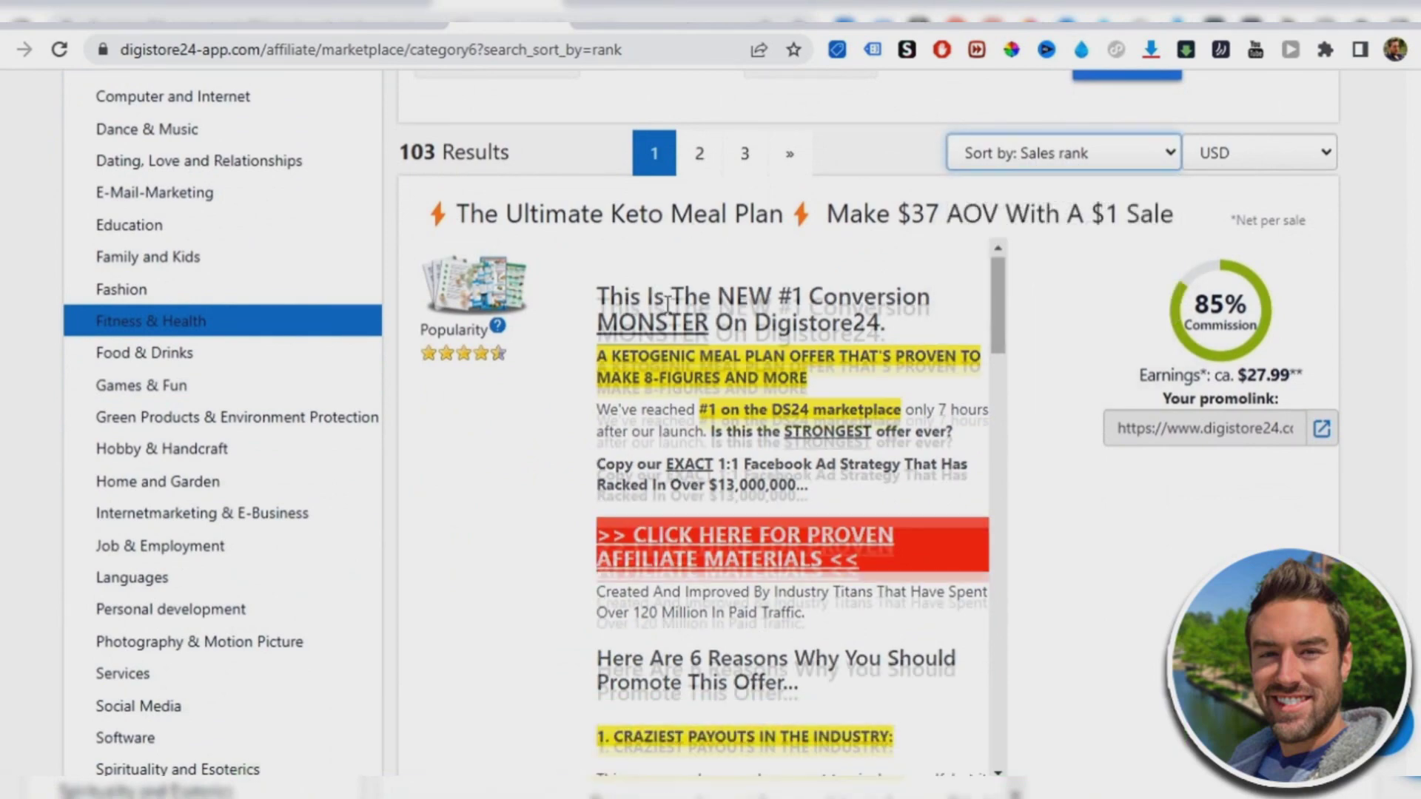
{"action": "scroll", "coordinate": [1159, 235], "scroll_direction": "down", "scroll_amount": 1}
{"action": "scroll", "coordinate": [1159, 236], "scroll_direction": "down", "scroll_amount": 4}
{"action": "scroll", "coordinate": [1110, 333], "scroll_direction": "down", "scroll_amount": 3}
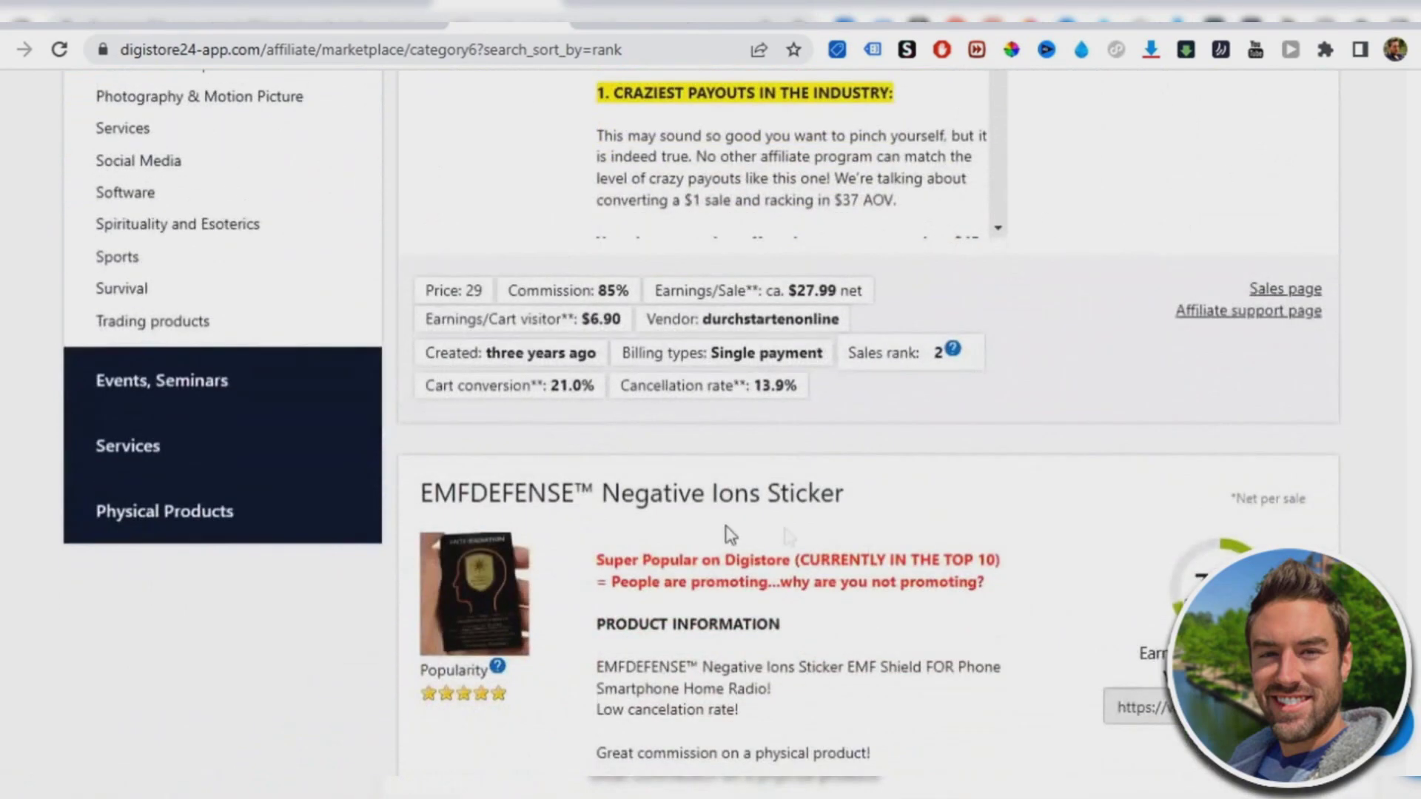
{"action": "scroll", "coordinate": [1087, 445], "scroll_direction": "down", "scroll_amount": 4}
{"action": "scroll", "coordinate": [1057, 593], "scroll_direction": "down", "scroll_amount": 3}
{"action": "scroll", "coordinate": [1058, 594], "scroll_direction": "up", "scroll_amount": 6}
{"action": "scroll", "coordinate": [1056, 592], "scroll_direction": "up", "scroll_amount": 3}
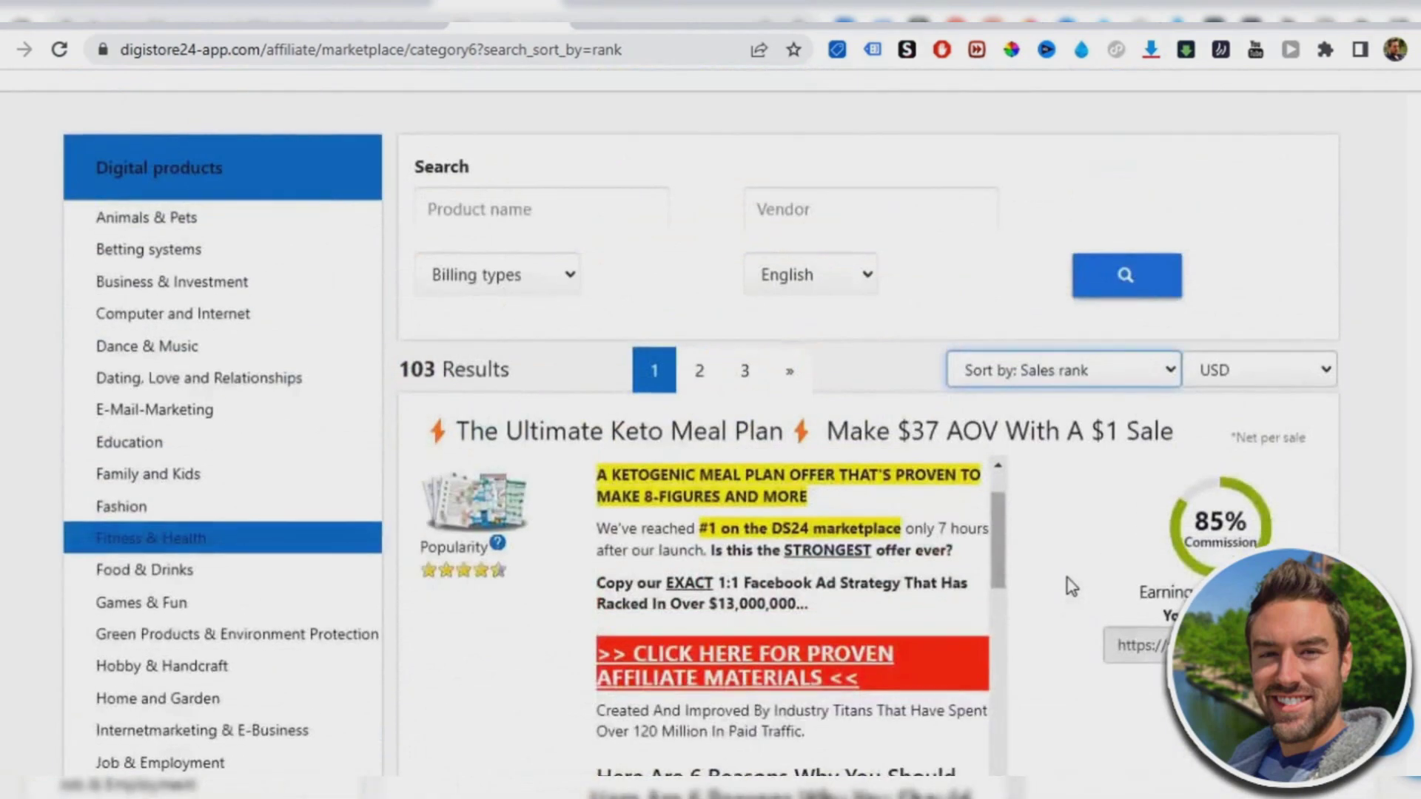
{"action": "scroll", "coordinate": [1066, 577], "scroll_direction": "down", "scroll_amount": 2}
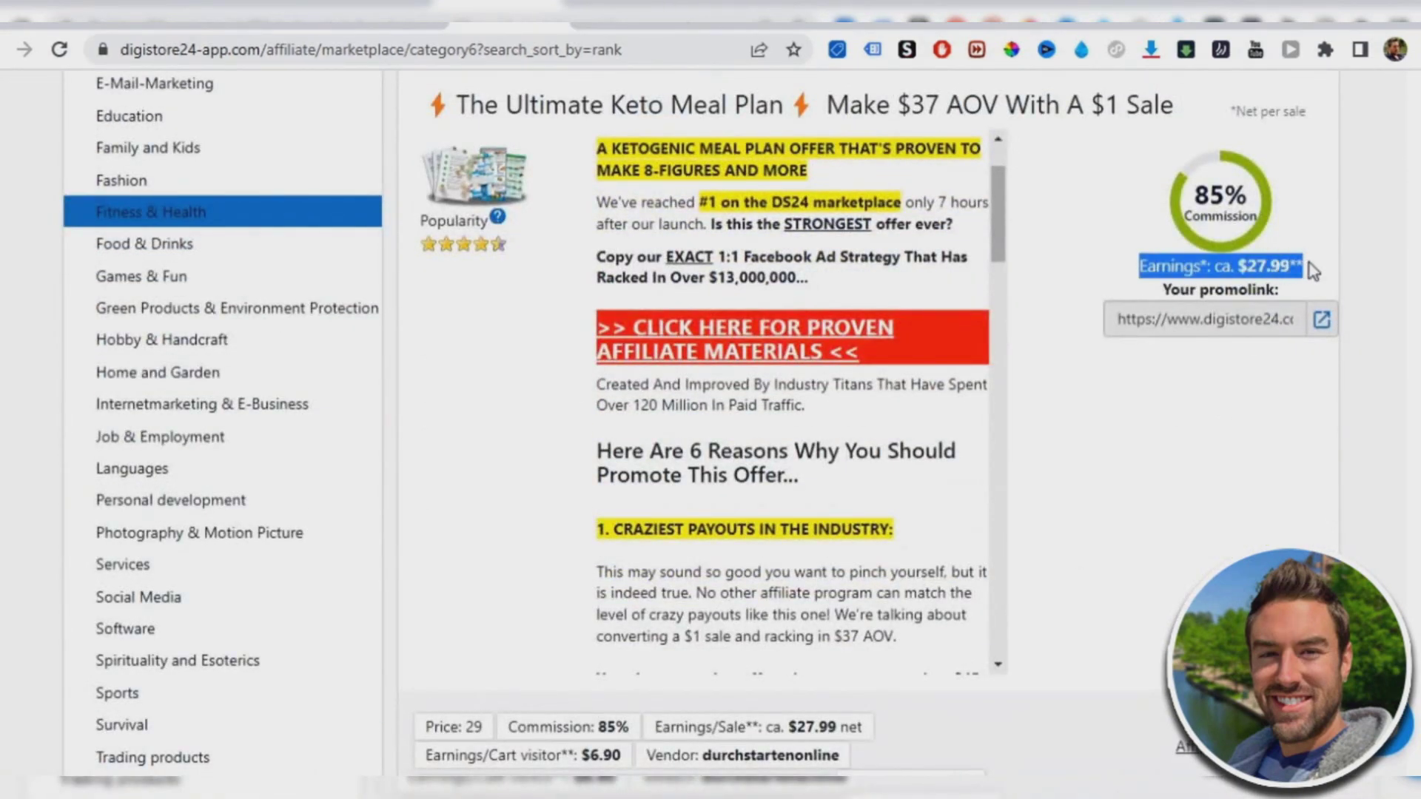
{"action": "left_click", "coordinate": [1389, 268]}
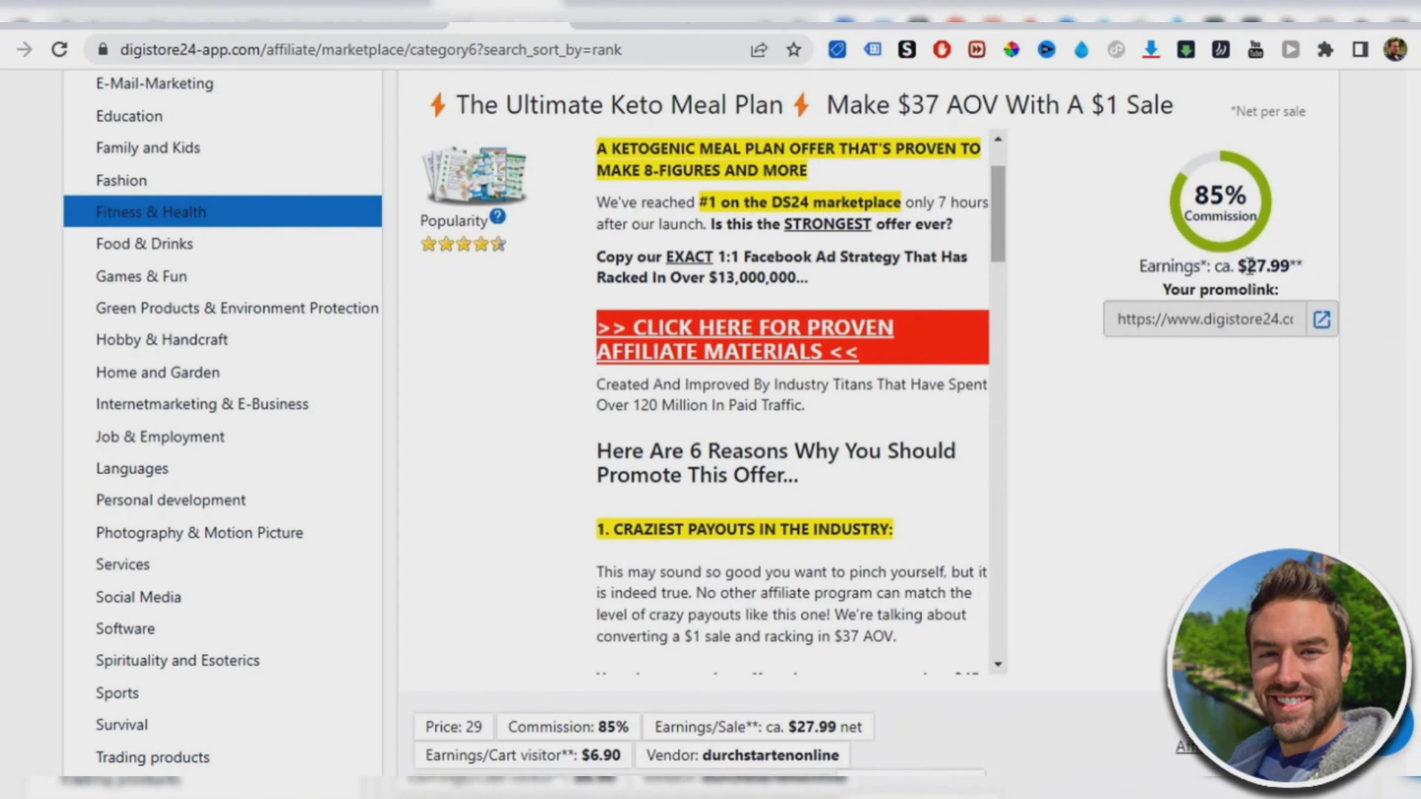
{"action": "scroll", "coordinate": [1231, 366], "scroll_direction": "down", "scroll_amount": 5}
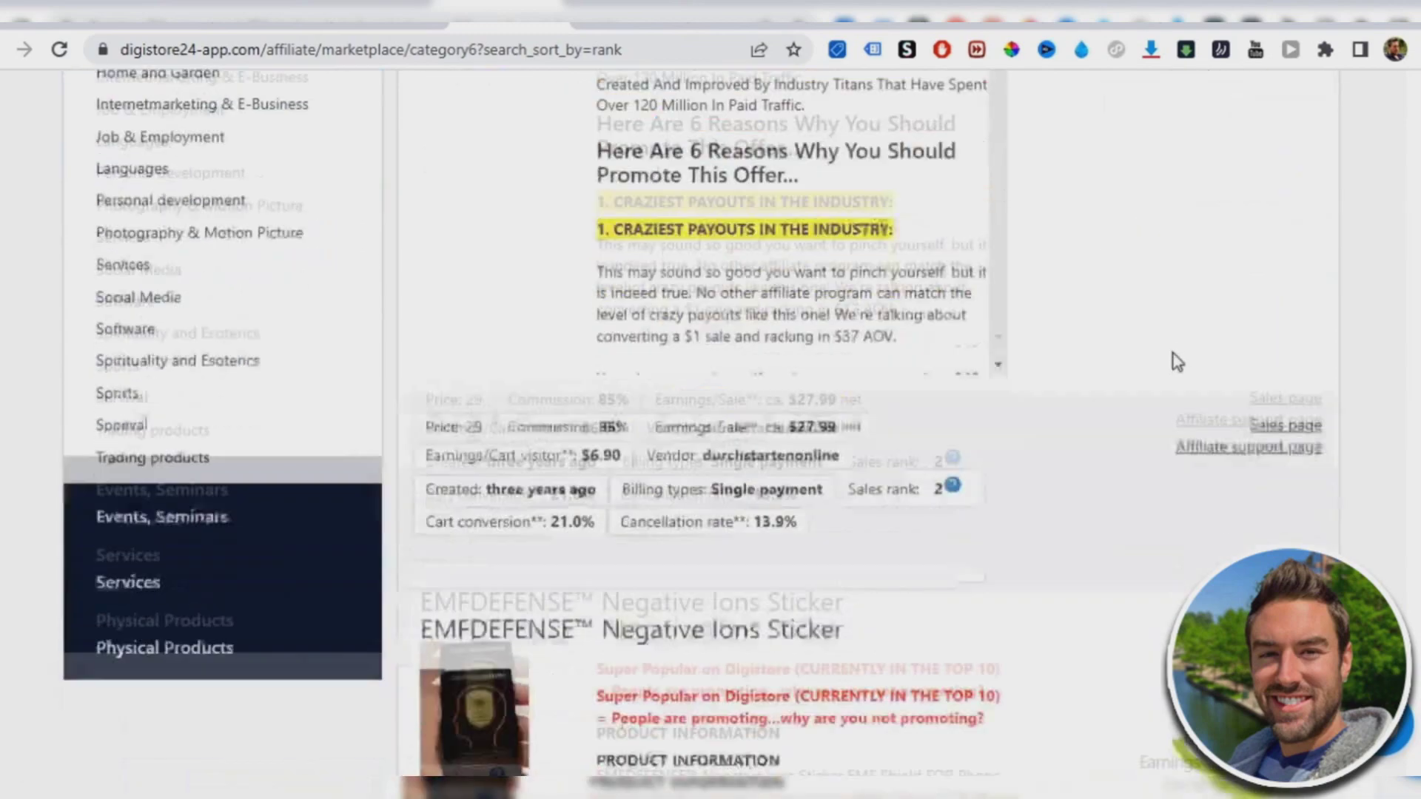
{"action": "scroll", "coordinate": [1221, 443], "scroll_direction": "down", "scroll_amount": 3}
{"action": "scroll", "coordinate": [1222, 499], "scroll_direction": "down", "scroll_amount": 5}
{"action": "scroll", "coordinate": [1222, 507], "scroll_direction": "up", "scroll_amount": 10}
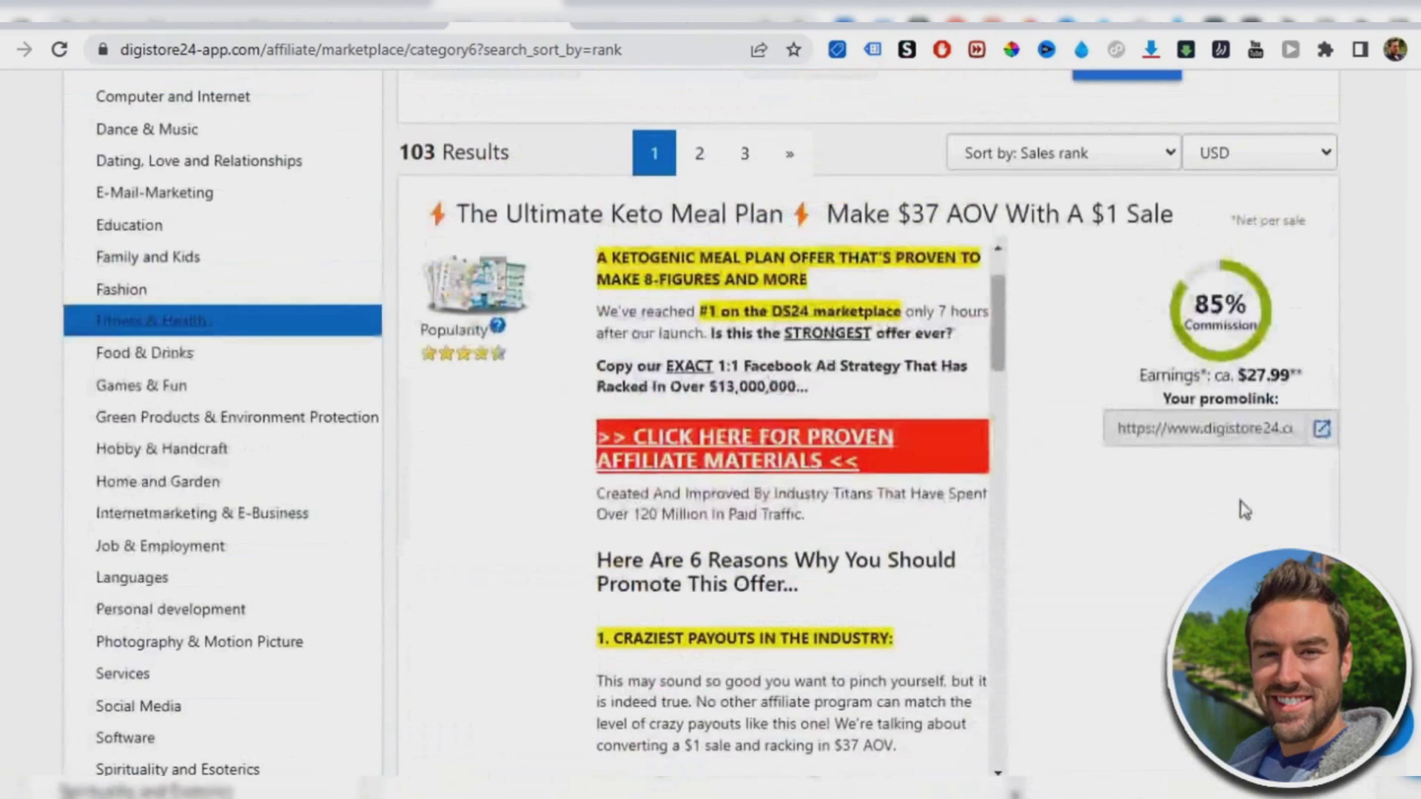
{"action": "scroll", "coordinate": [1221, 444], "scroll_direction": "up", "scroll_amount": 3}
{"action": "scroll", "coordinate": [1221, 444], "scroll_direction": "down", "scroll_amount": 2}
{"action": "scroll", "coordinate": [888, 444], "scroll_direction": "up", "scroll_amount": 1}
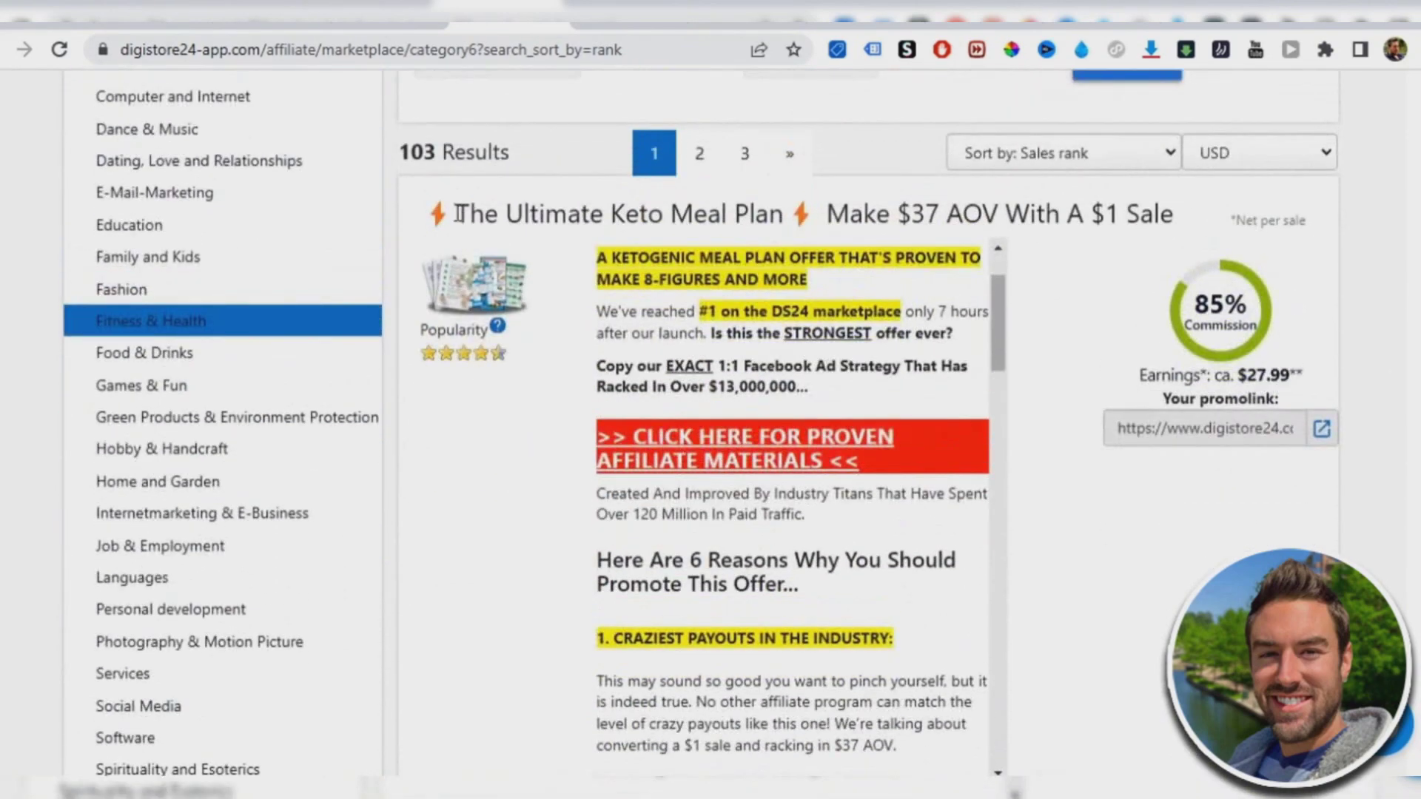
Step: Select the Keto Meal Plan title, dismiss the promolink success message, and return to page one
{"action": "left_click_drag", "start_coordinate": [455, 213], "coordinate": [742, 213]}
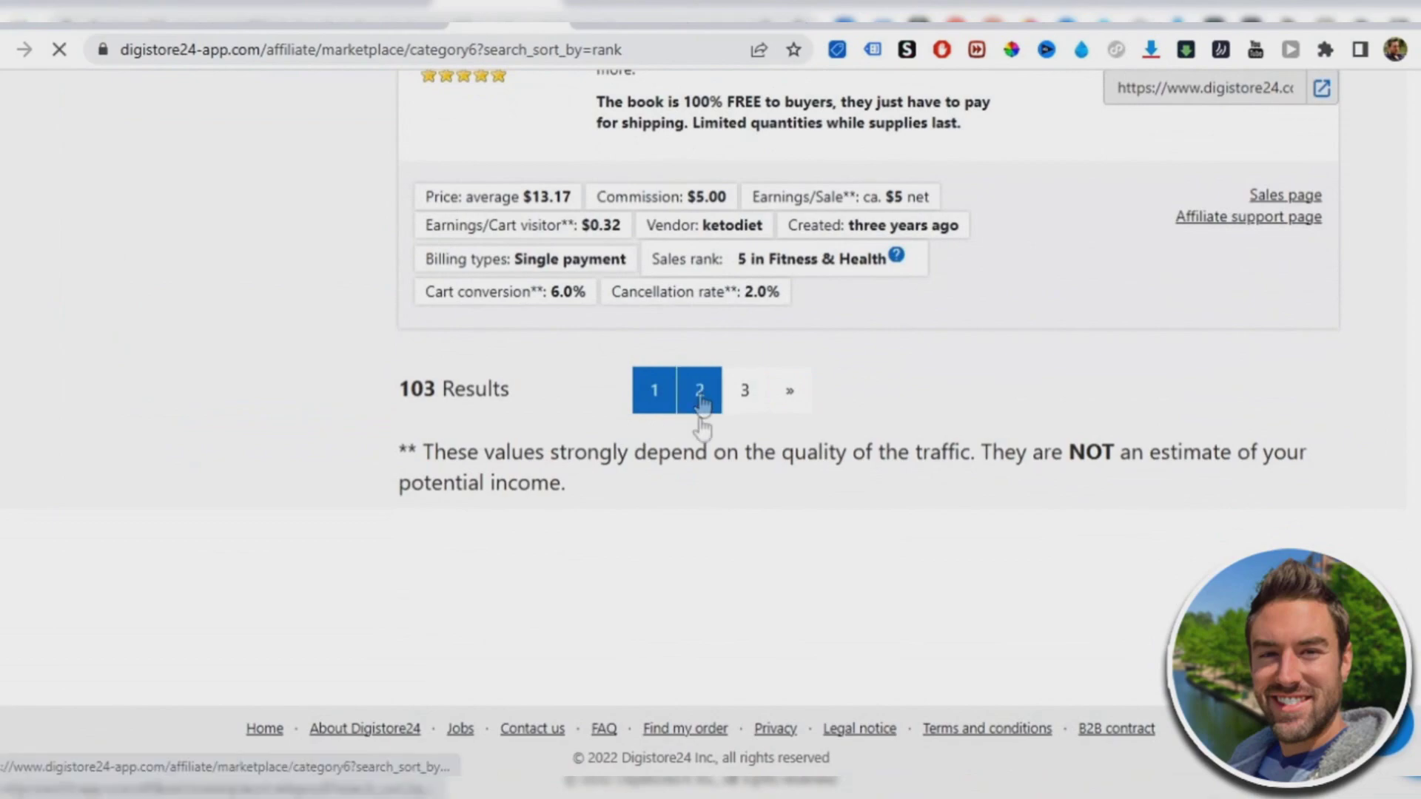
{"action": "scroll", "coordinate": [1328, 319], "scroll_direction": "down", "scroll_amount": 8}
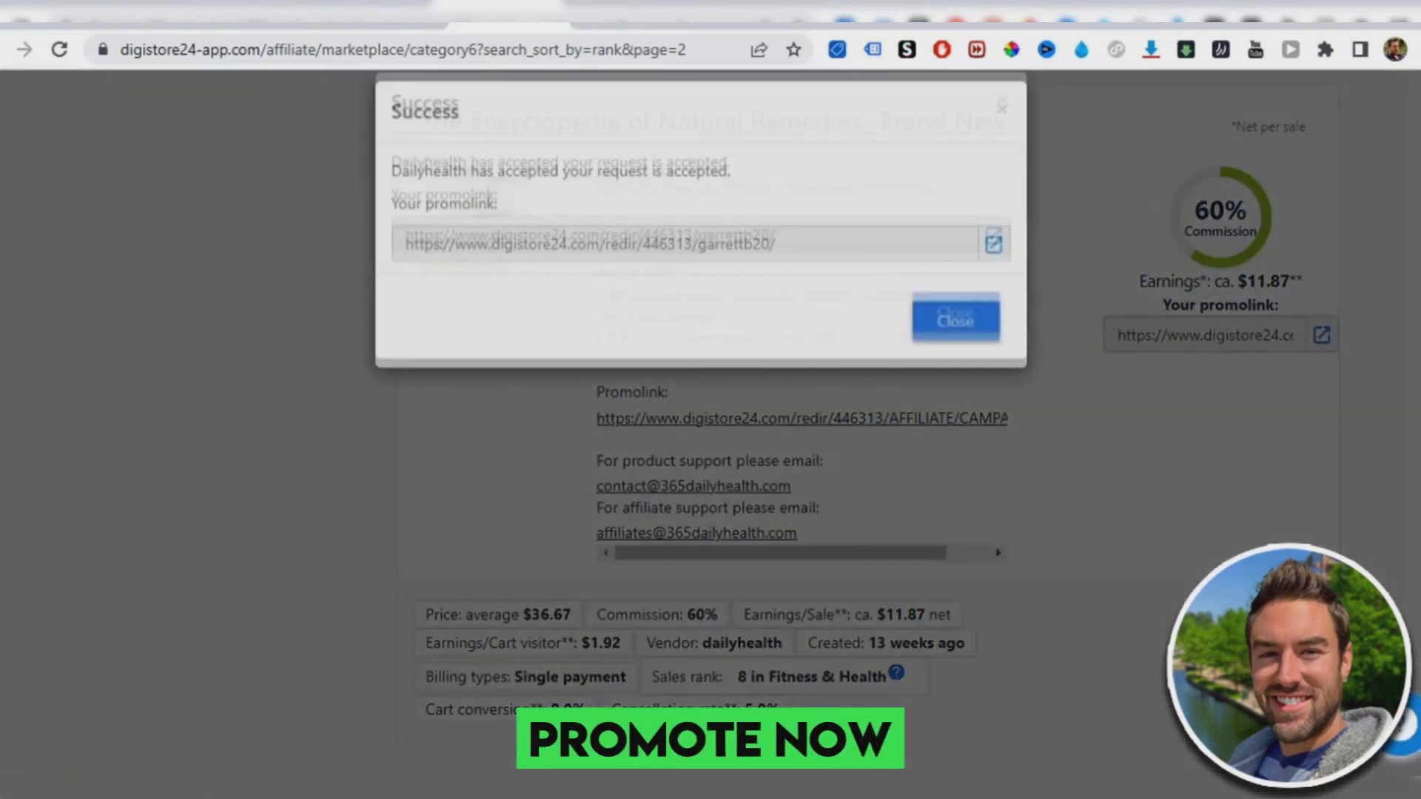
{"action": "left_click", "coordinate": [951, 344]}
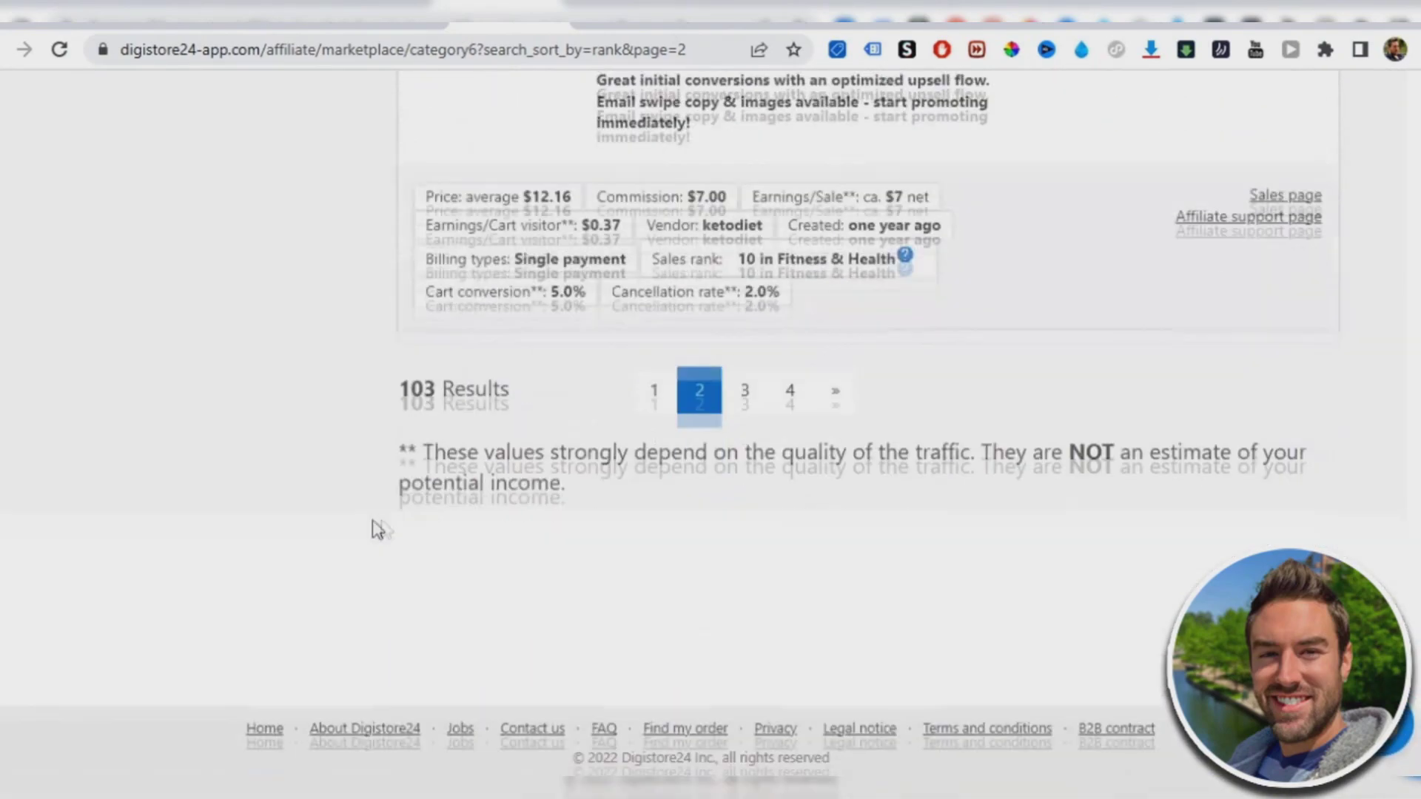
{"action": "left_click", "coordinate": [654, 390]}
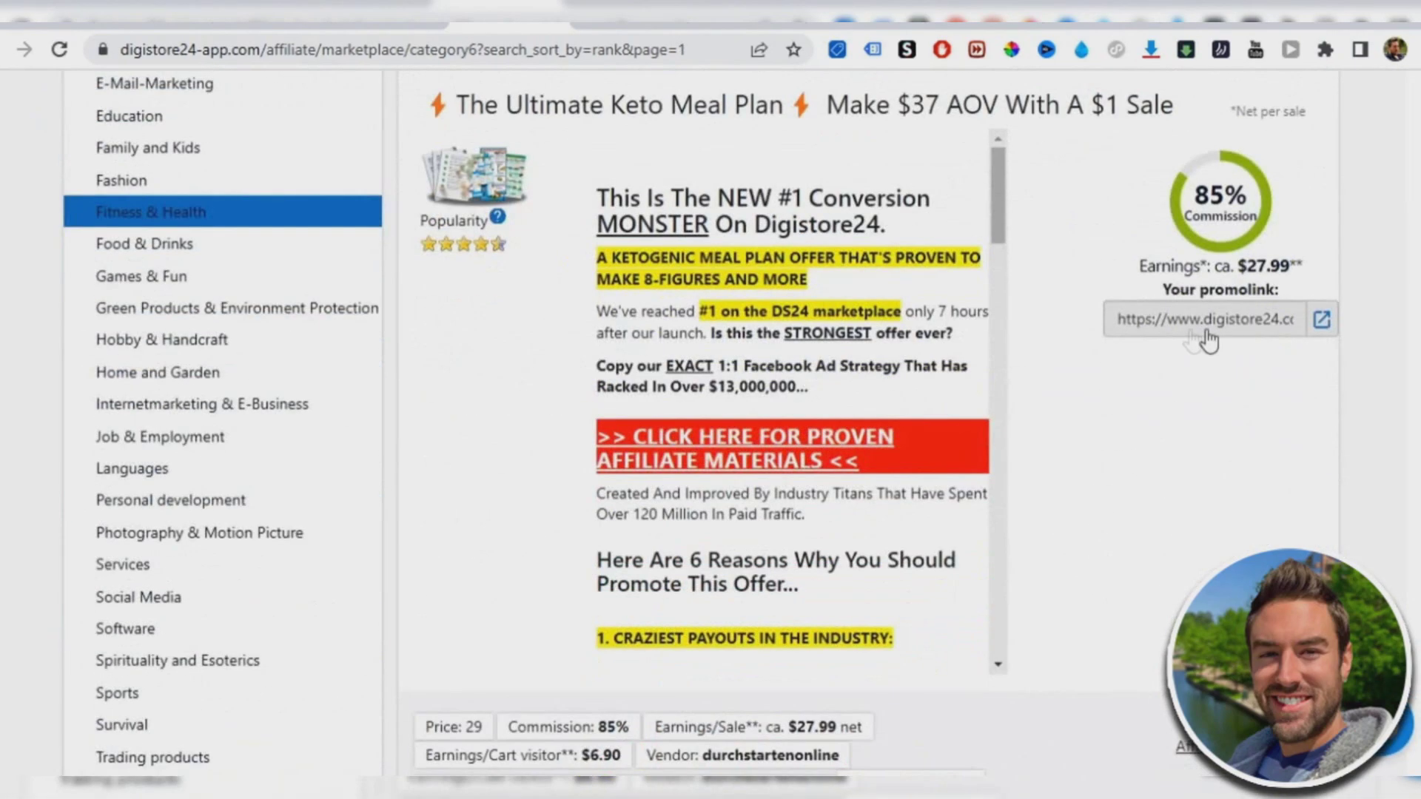
Step: Paste The Ultimate Keto Meal Plan promolink into a widened Notepad note, then minimize Notepad
{"action": "left_click", "coordinate": [1322, 318]}
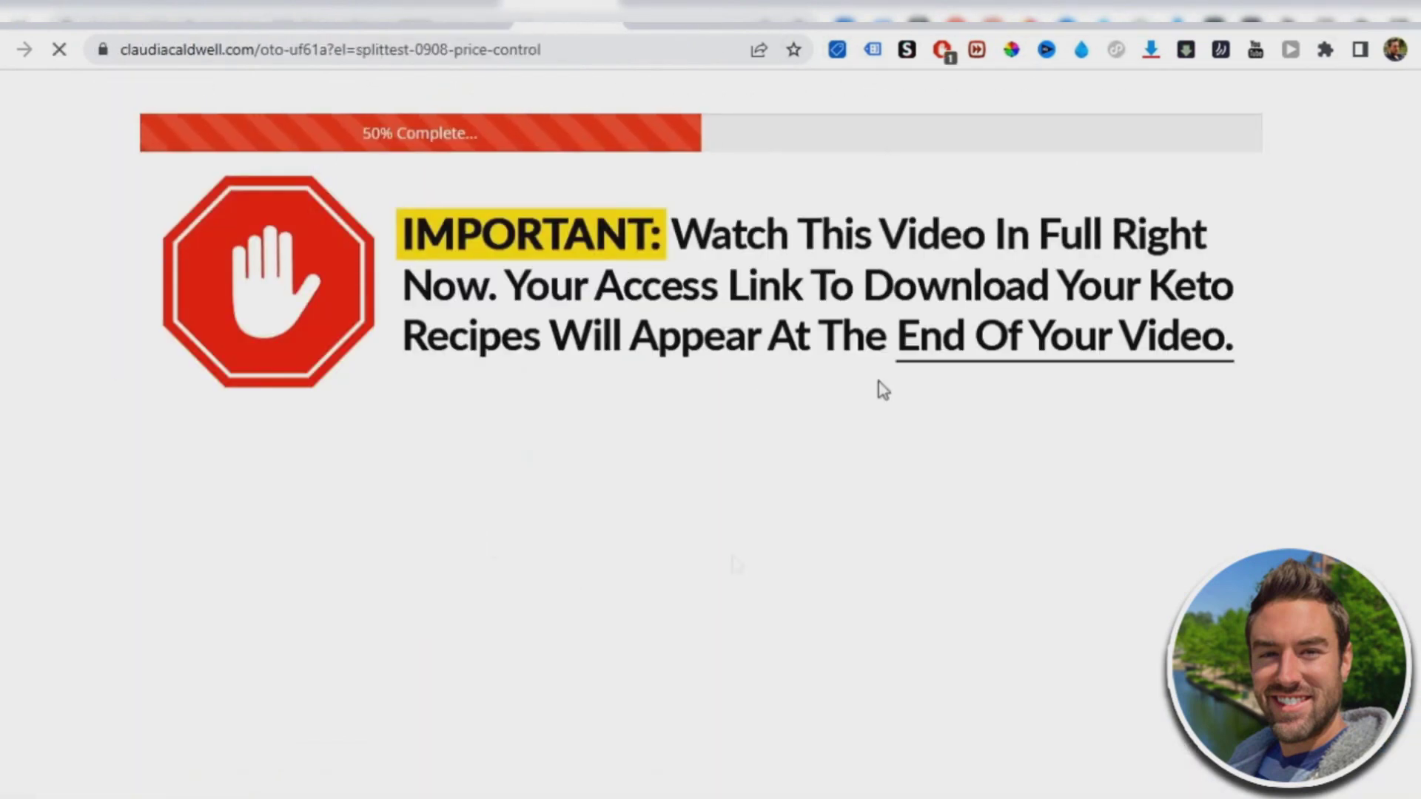
{"action": "scroll", "coordinate": [755, 333], "scroll_direction": "down", "scroll_amount": 2}
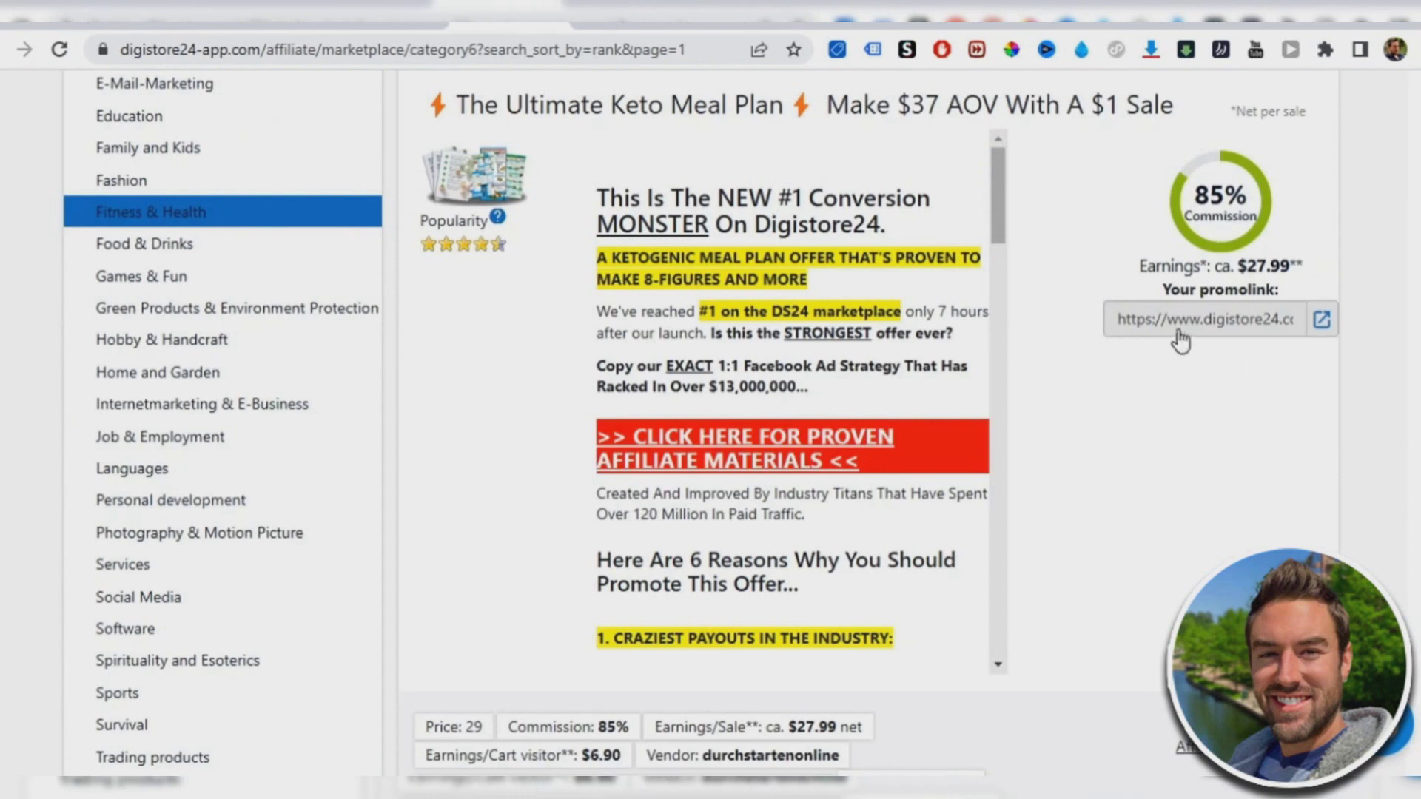
{"action": "left_click", "coordinate": [1180, 319]}
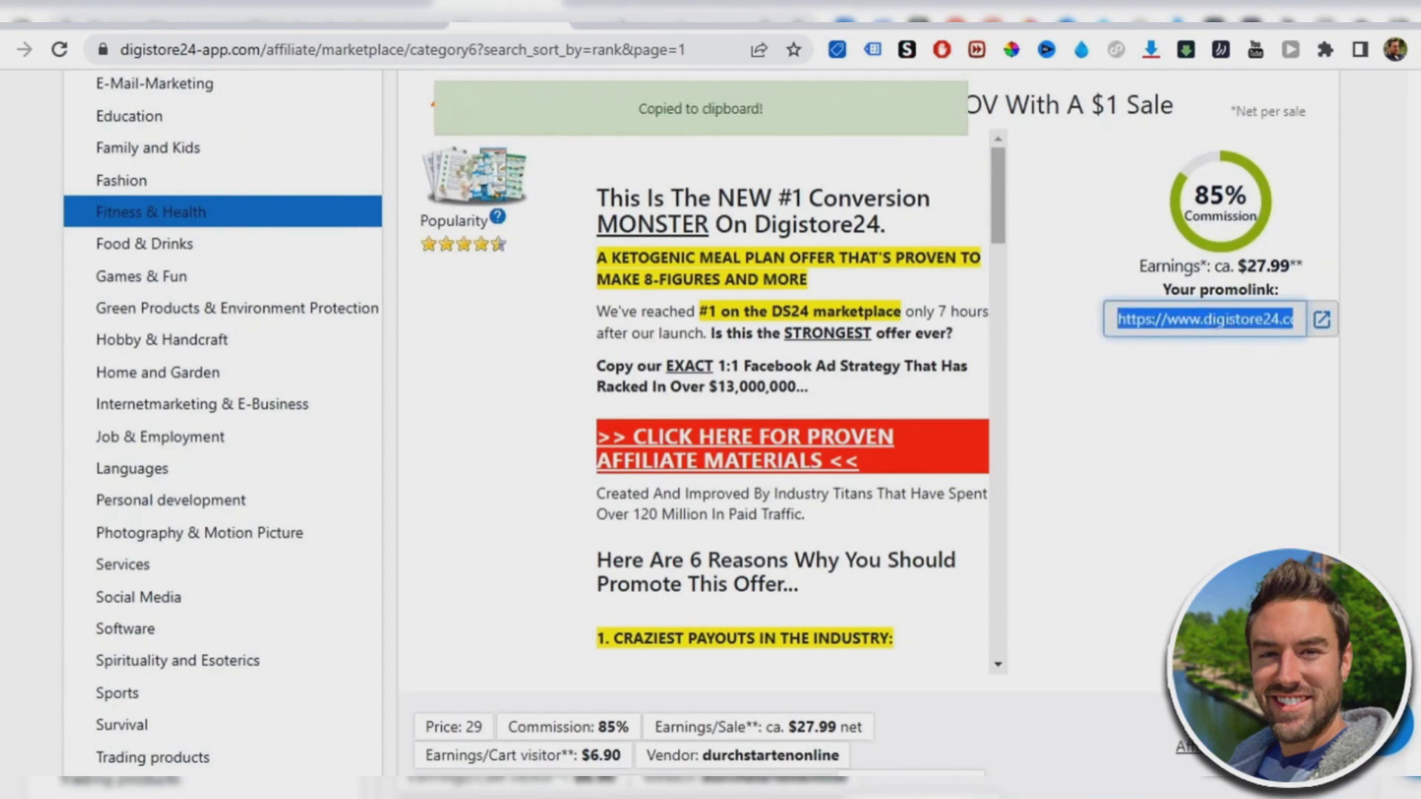
{"action": "key", "text": "alt+Tab"}
{"action": "key", "text": "ctrl+v"}
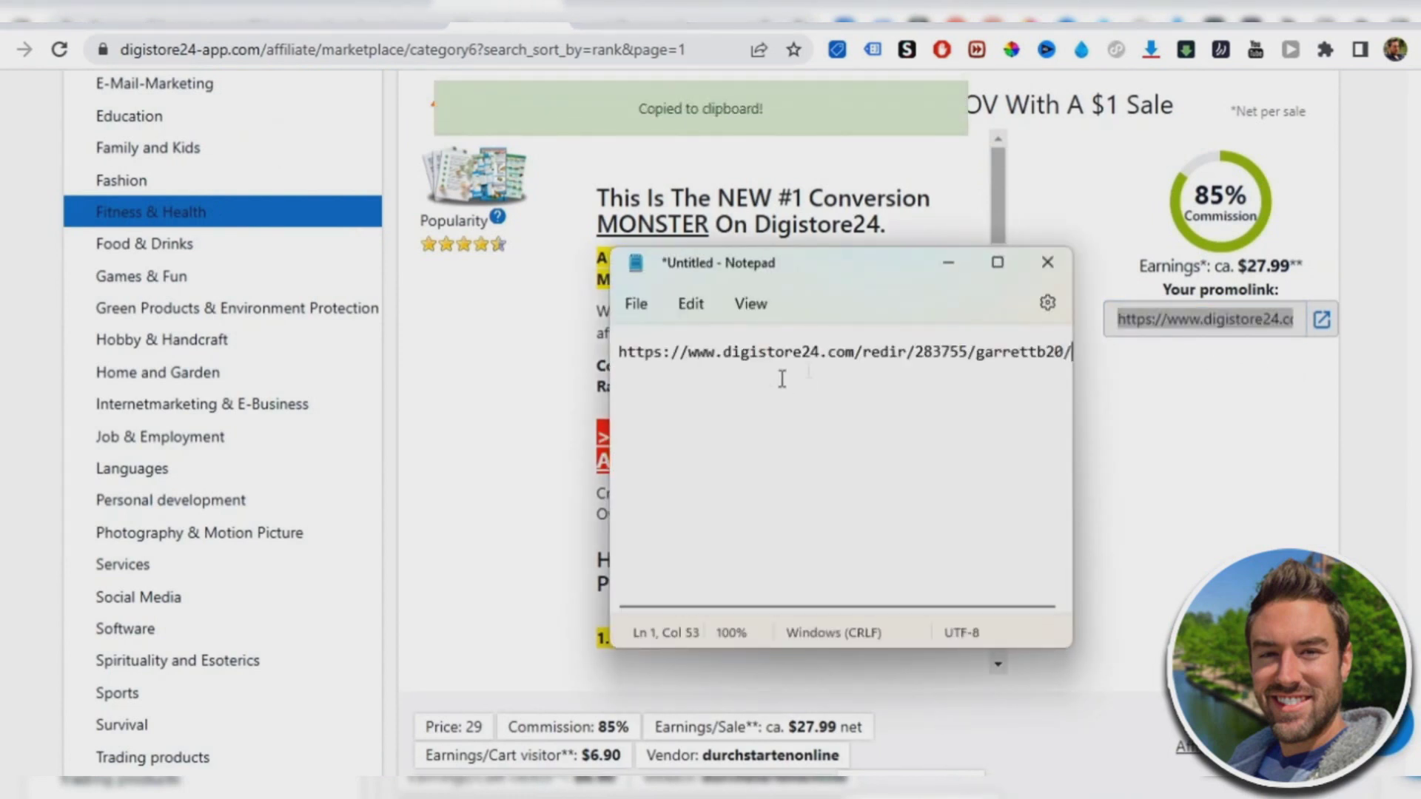
{"action": "left_click_drag", "start_coordinate": [1072, 395], "coordinate": [1258, 395]}
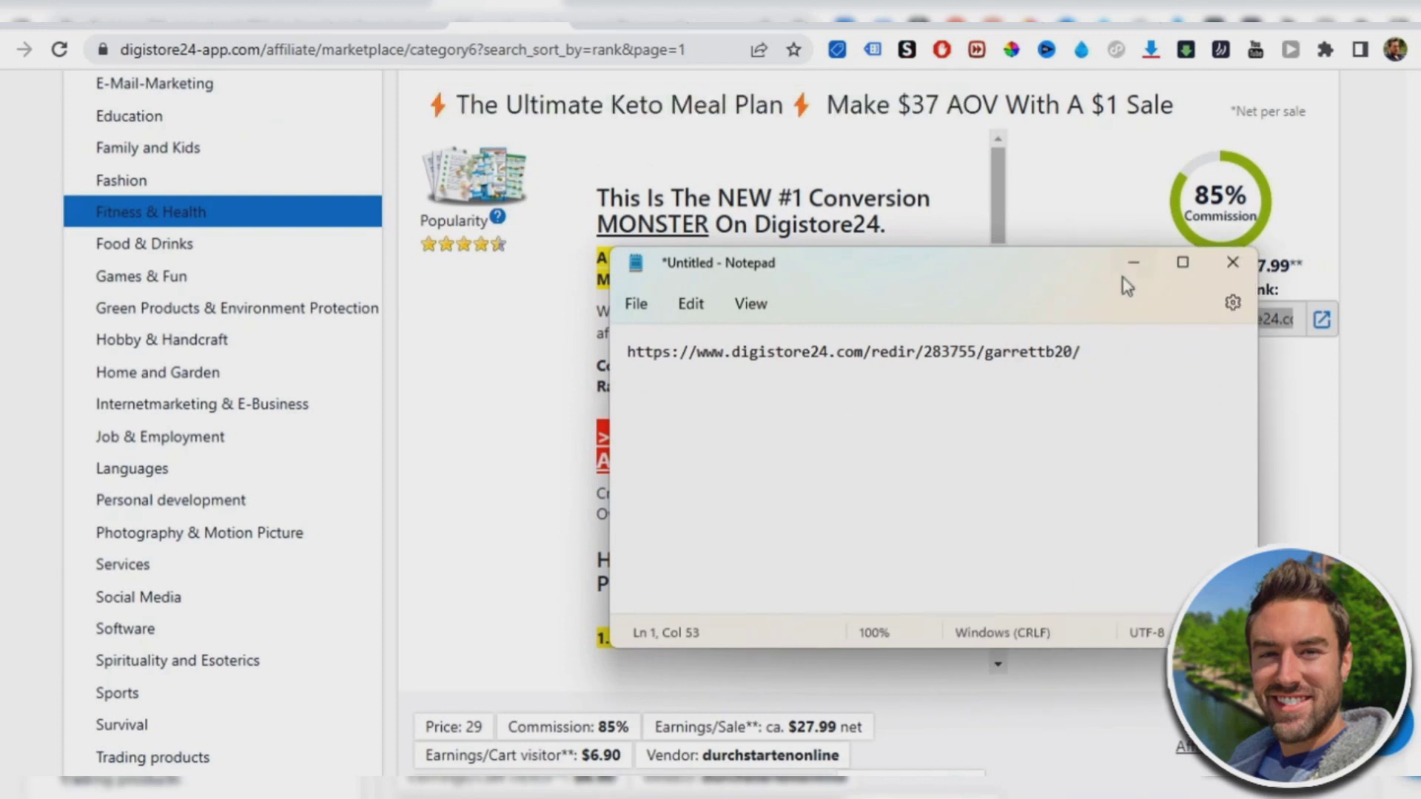
{"action": "left_click", "coordinate": [1134, 264]}
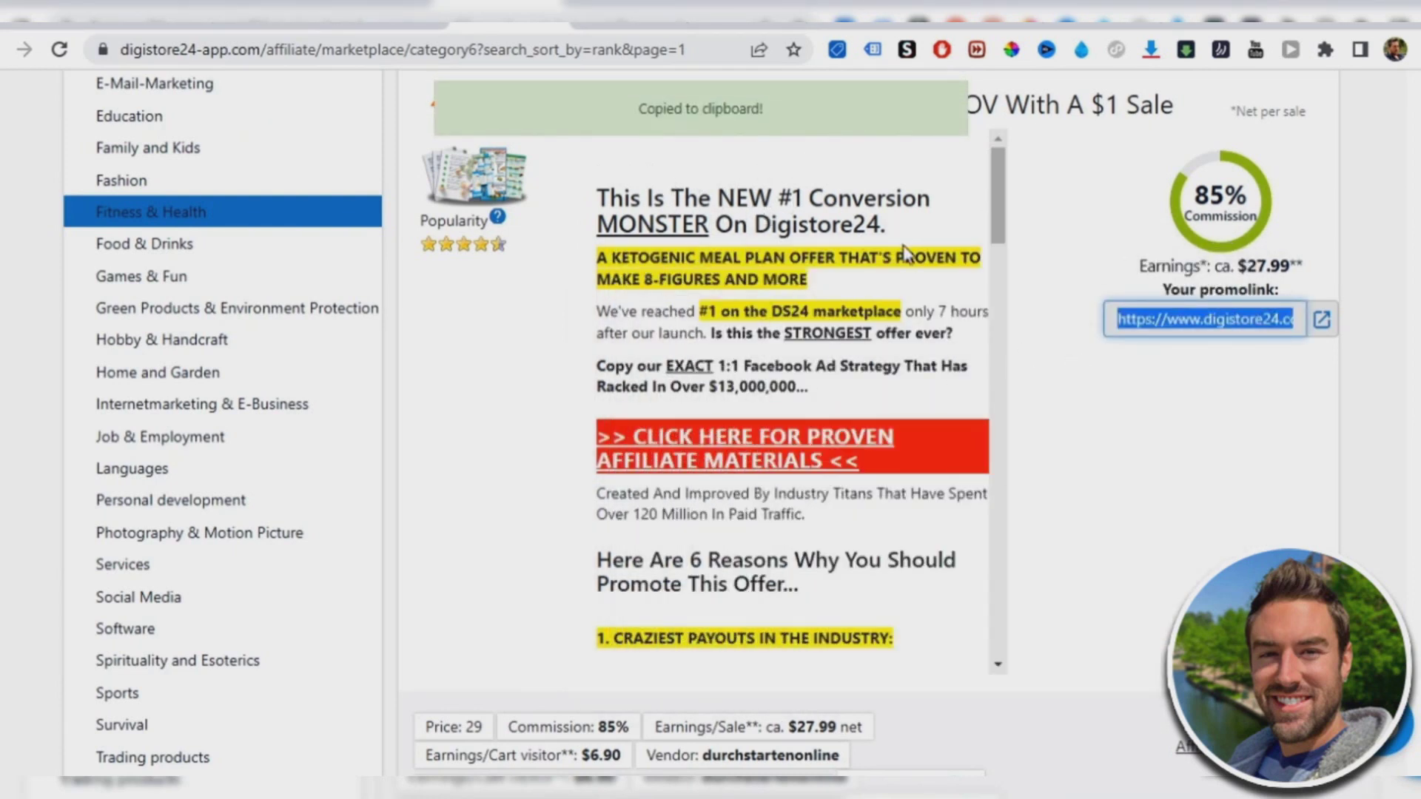
Step: Open Claudia Caldwell's affiliate materials, fill the portal access form, and choose YouTube Ads
{"action": "right_click", "coordinate": [733, 450]}
{"action": "left_click", "coordinate": [778, 467]}
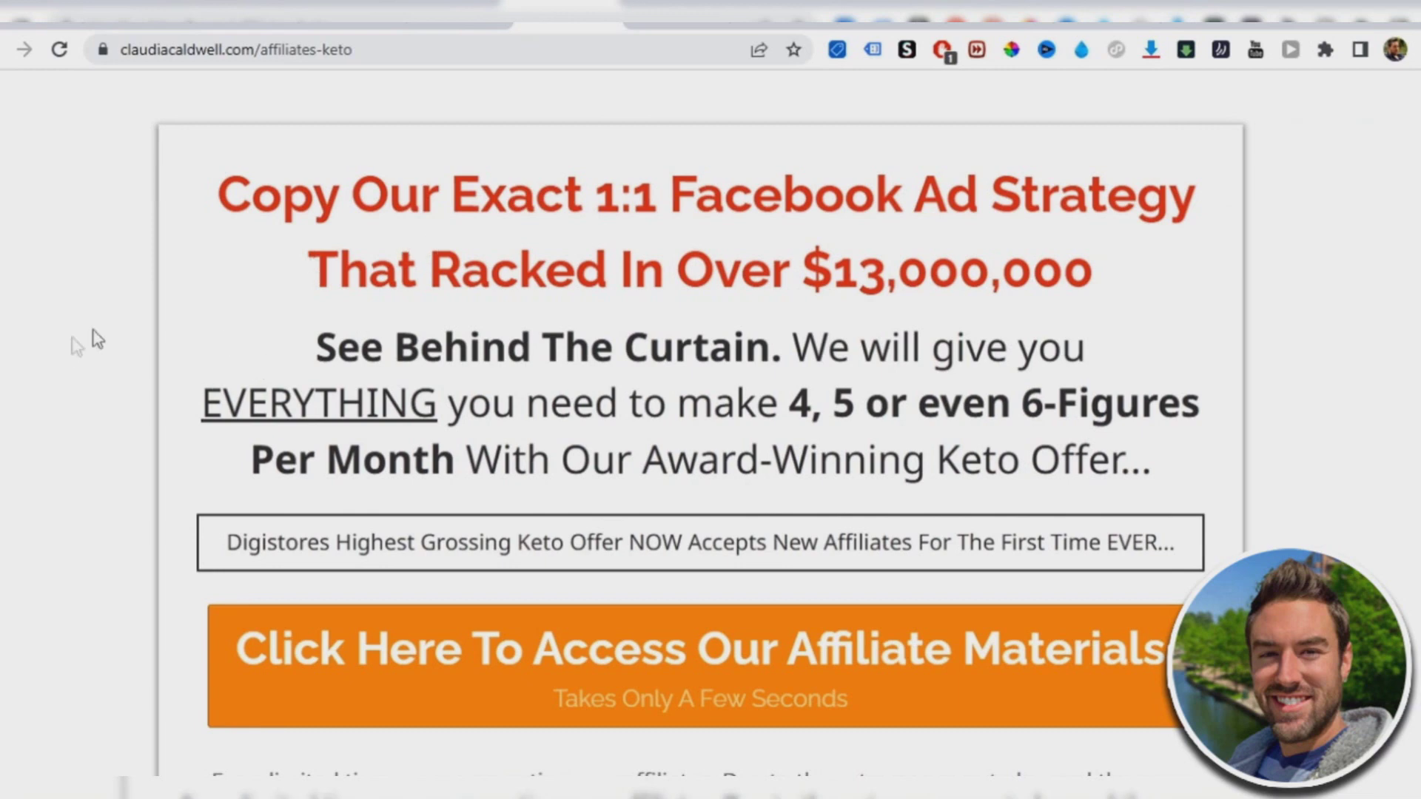
{"action": "scroll", "coordinate": [132, 329], "scroll_direction": "down", "scroll_amount": 3}
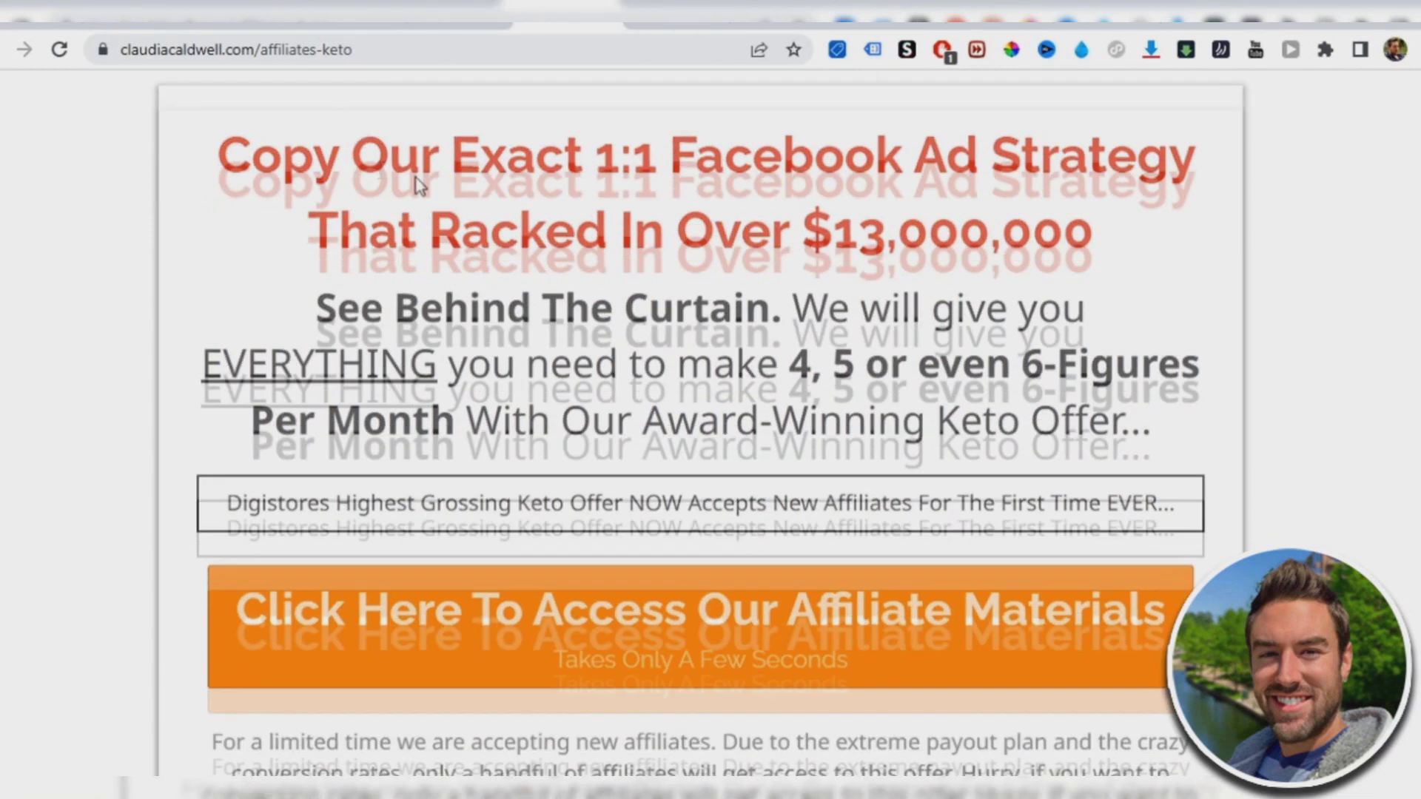
{"action": "scroll", "coordinate": [505, 317], "scroll_direction": "down", "scroll_amount": 3}
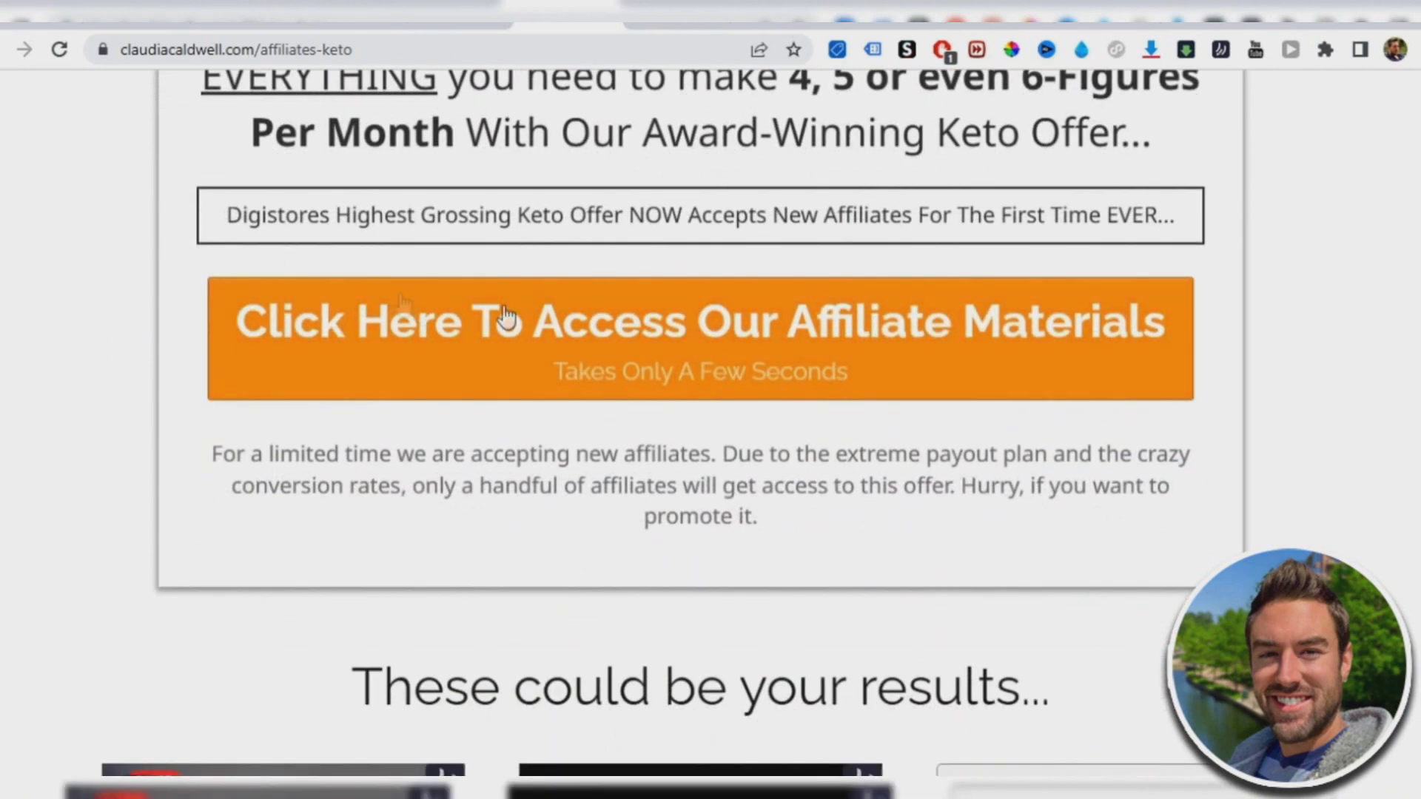
{"action": "left_click", "coordinate": [773, 334]}
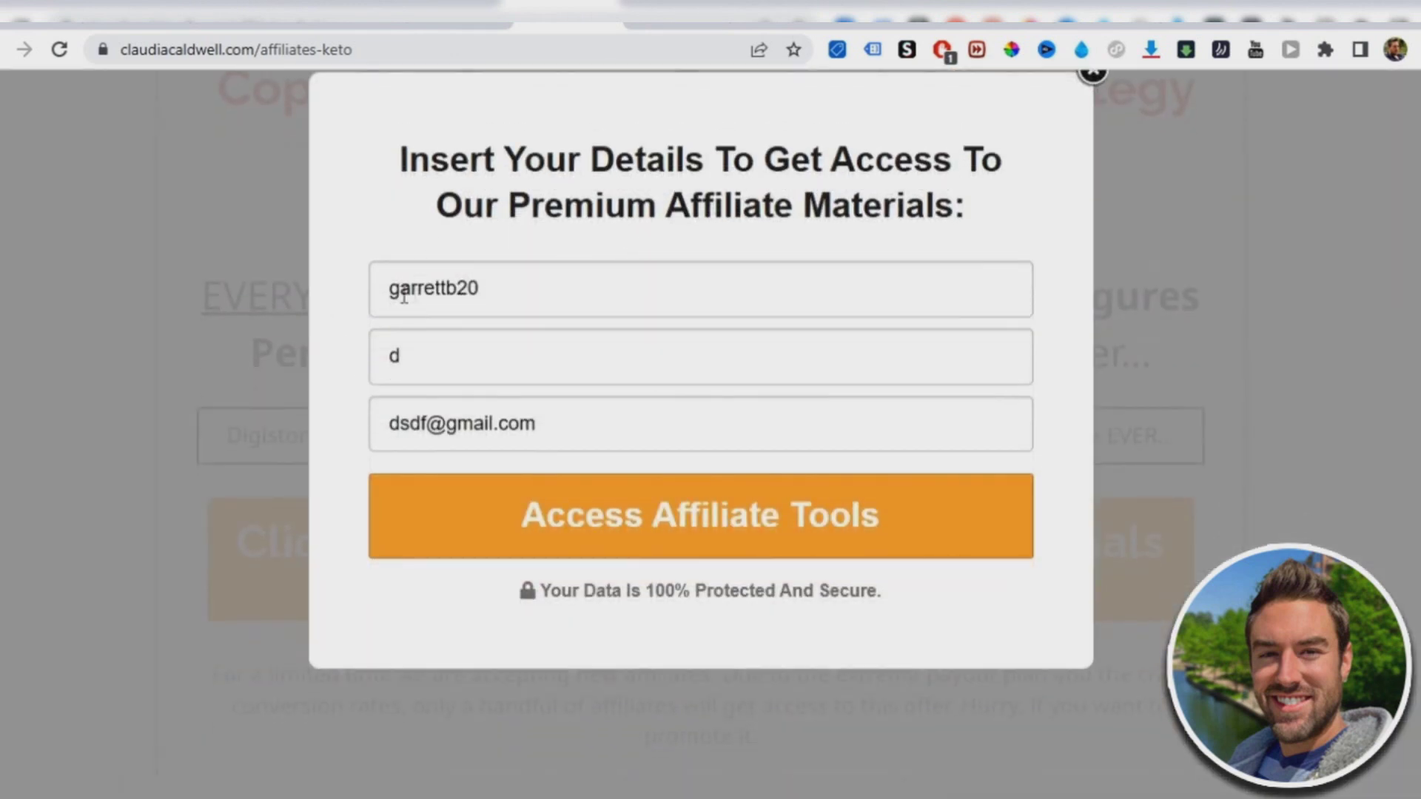
{"action": "double_click", "coordinate": [411, 356]}
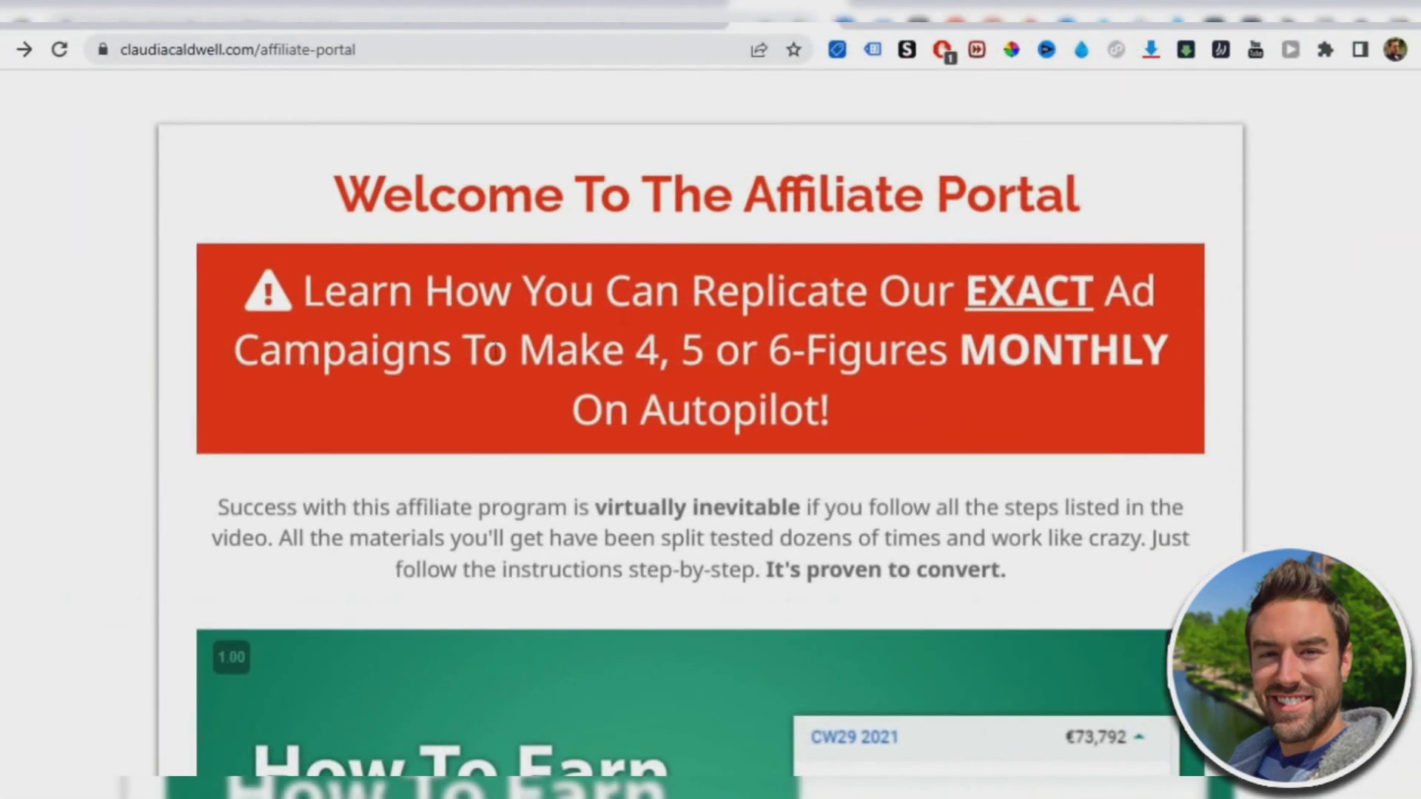
{"action": "left_click_drag", "start_coordinate": [335, 194], "coordinate": [1083, 200]}
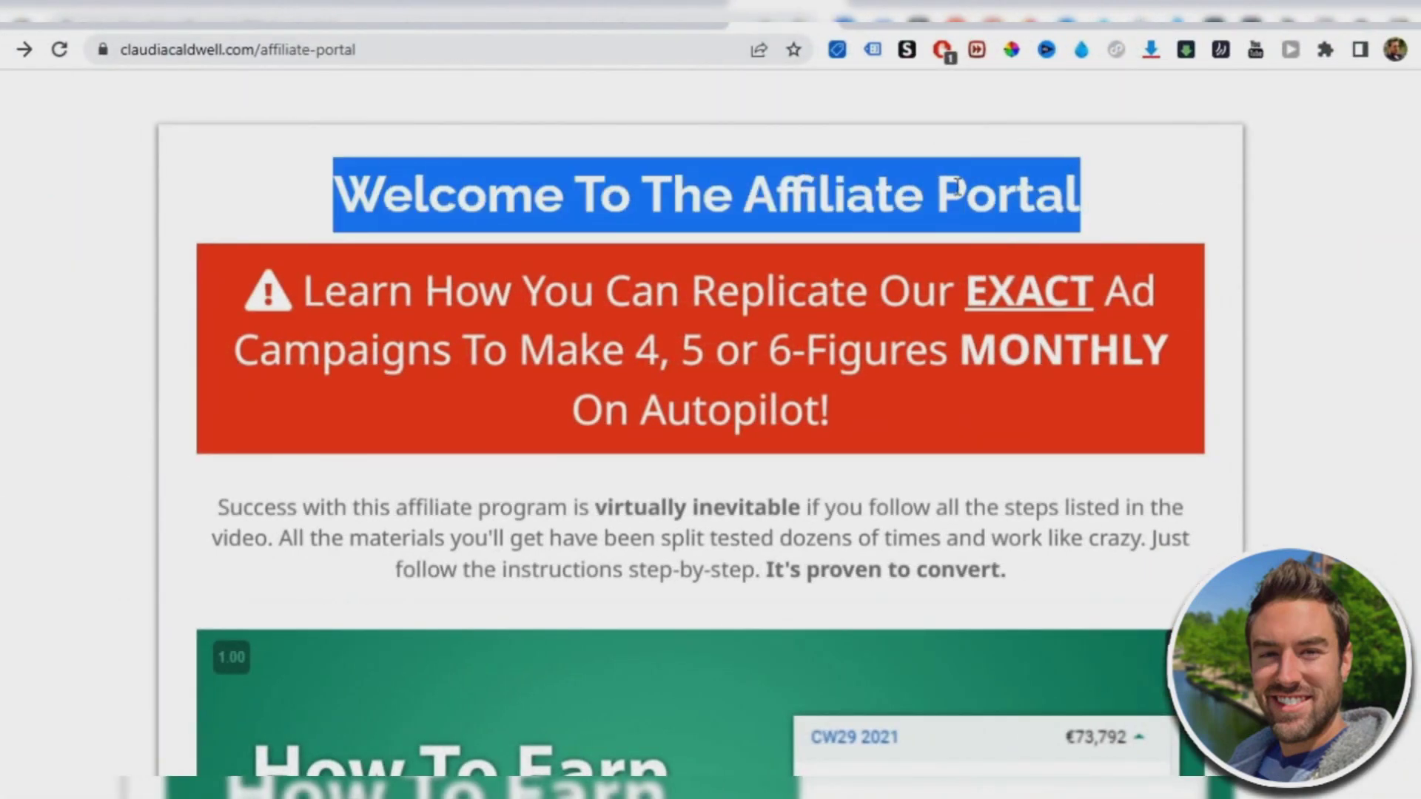
{"action": "left_click", "coordinate": [682, 279]}
{"action": "scroll", "coordinate": [683, 333], "scroll_direction": "down", "scroll_amount": 2}
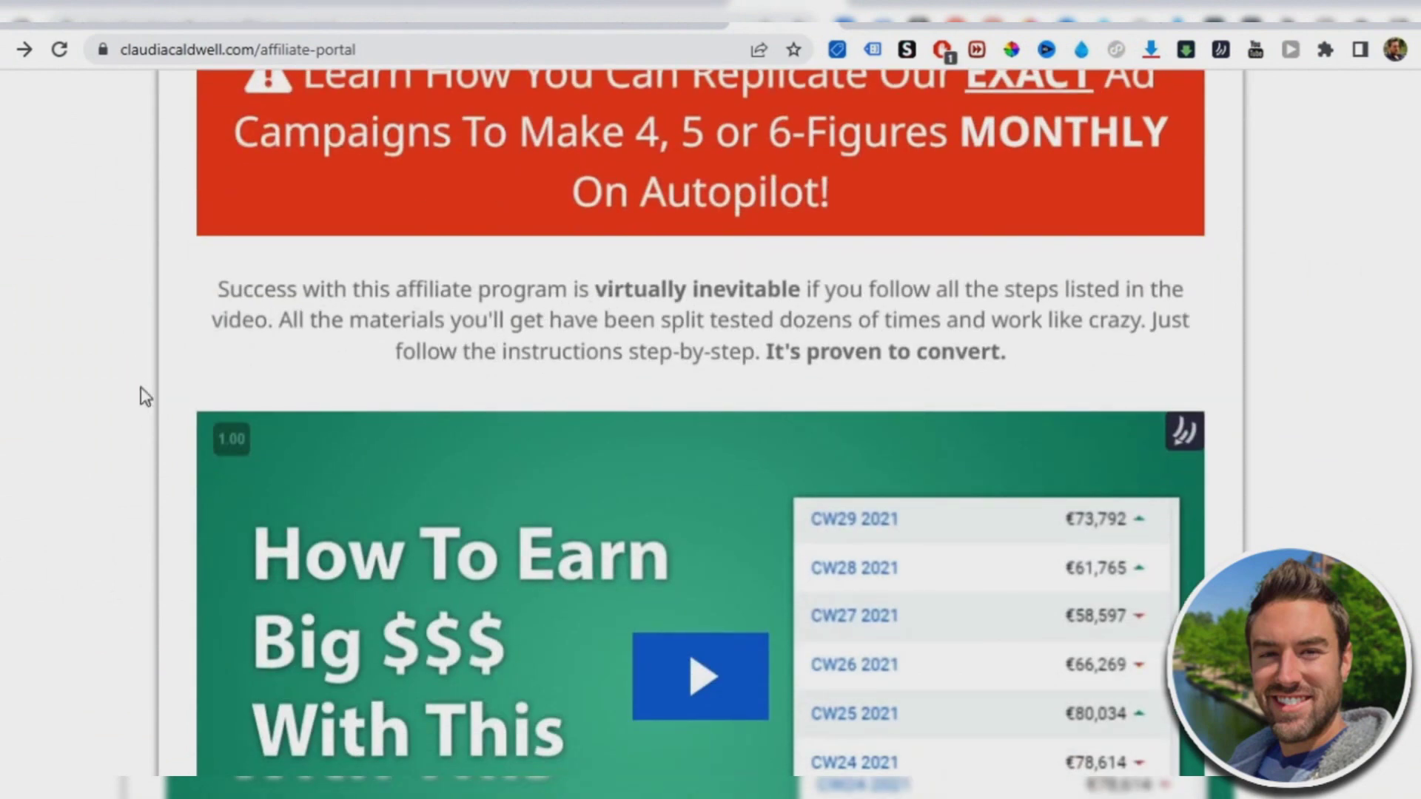
{"action": "scroll", "coordinate": [144, 396], "scroll_direction": "up", "scroll_amount": 1}
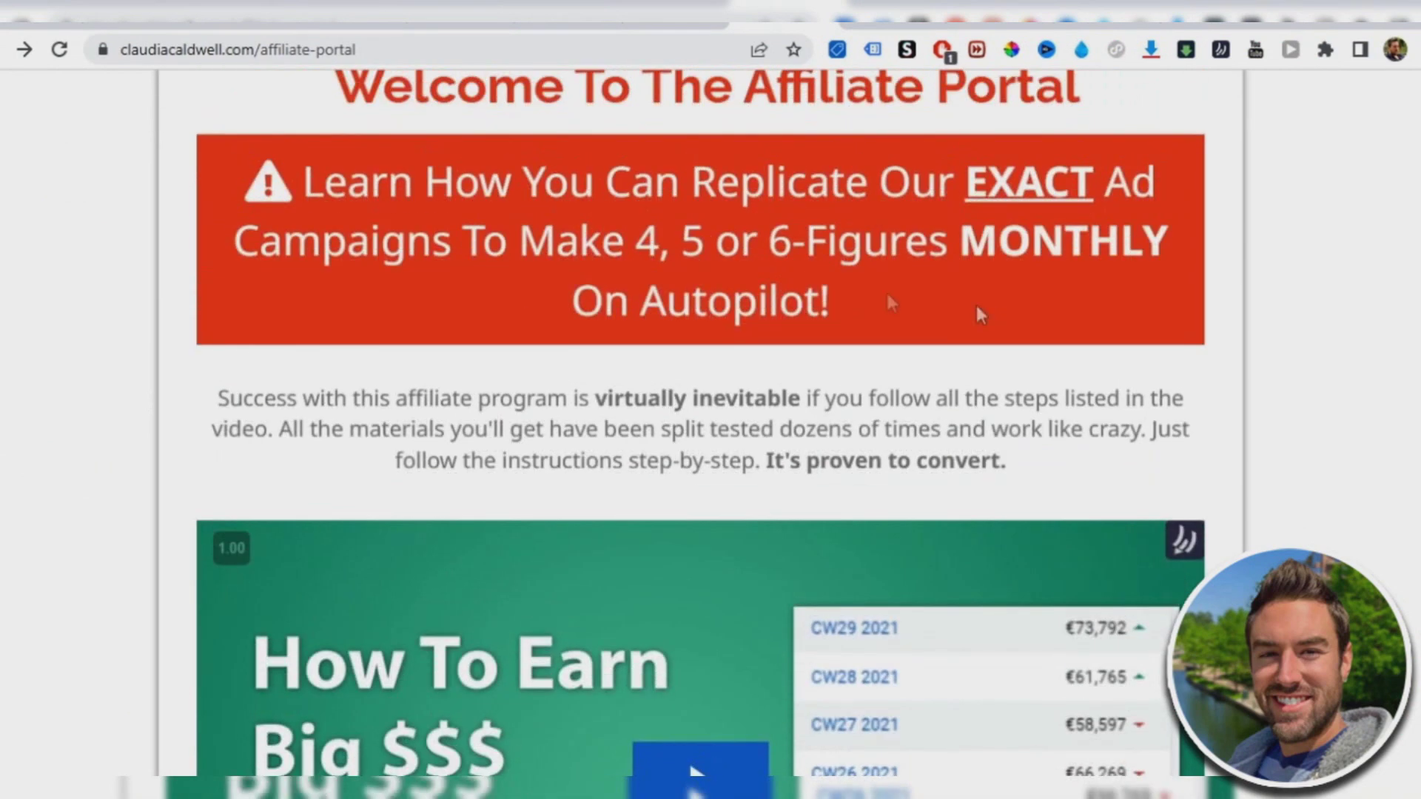
{"action": "scroll", "coordinate": [156, 372], "scroll_direction": "up", "scroll_amount": 1}
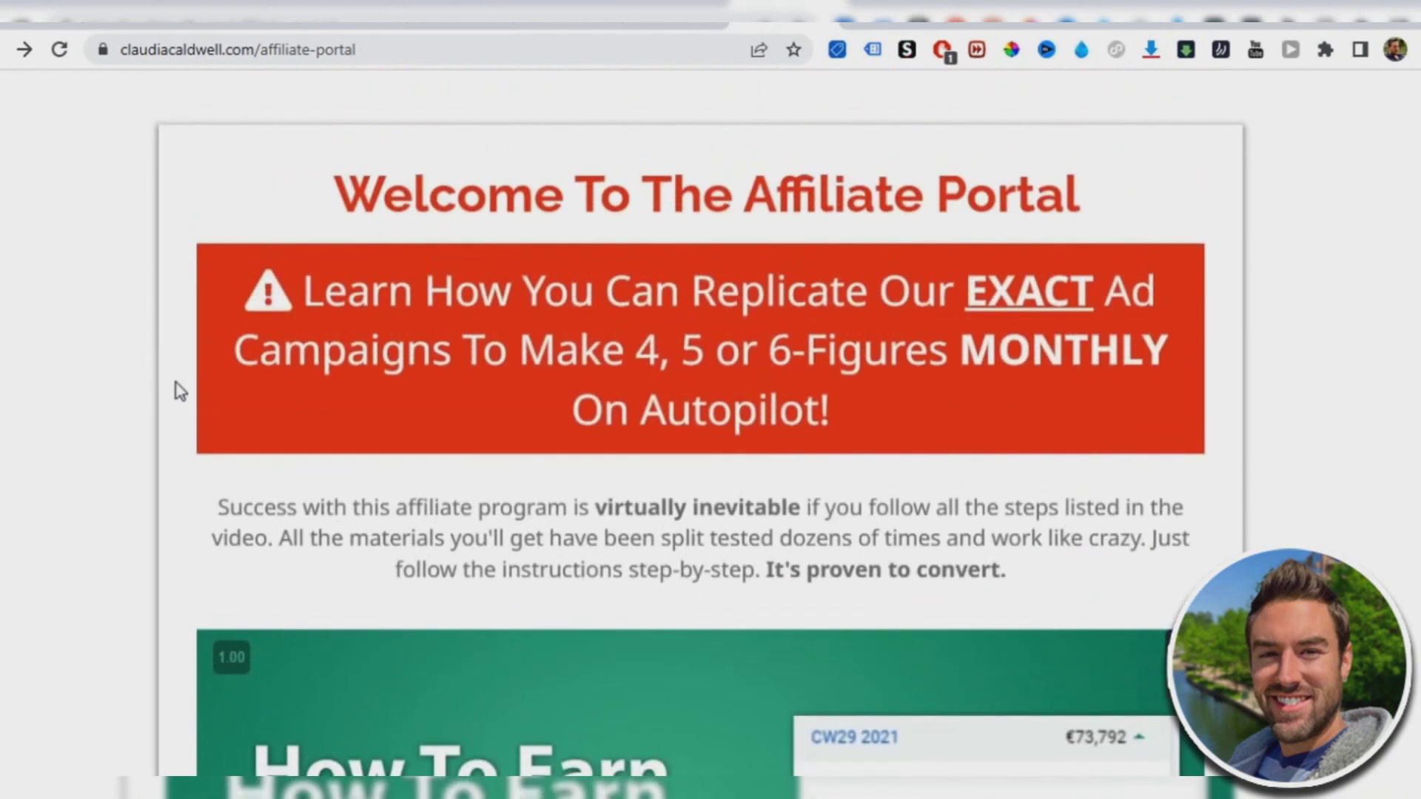
{"action": "scroll", "coordinate": [183, 391], "scroll_direction": "down", "scroll_amount": 2}
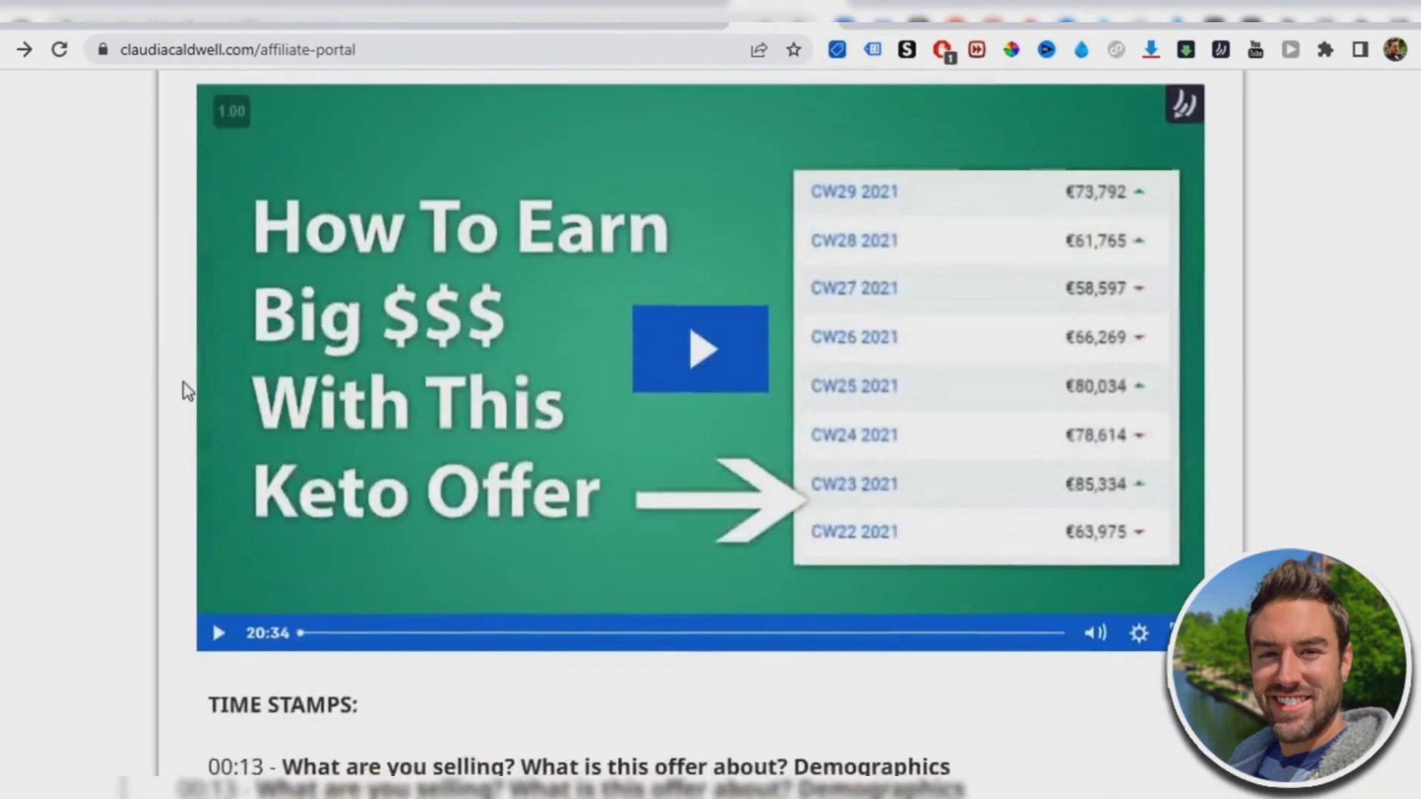
{"action": "scroll", "coordinate": [187, 388], "scroll_direction": "down", "scroll_amount": 3}
{"action": "scroll", "coordinate": [187, 389], "scroll_direction": "down", "scroll_amount": 5}
{"action": "scroll", "coordinate": [186, 389], "scroll_direction": "down", "scroll_amount": 2}
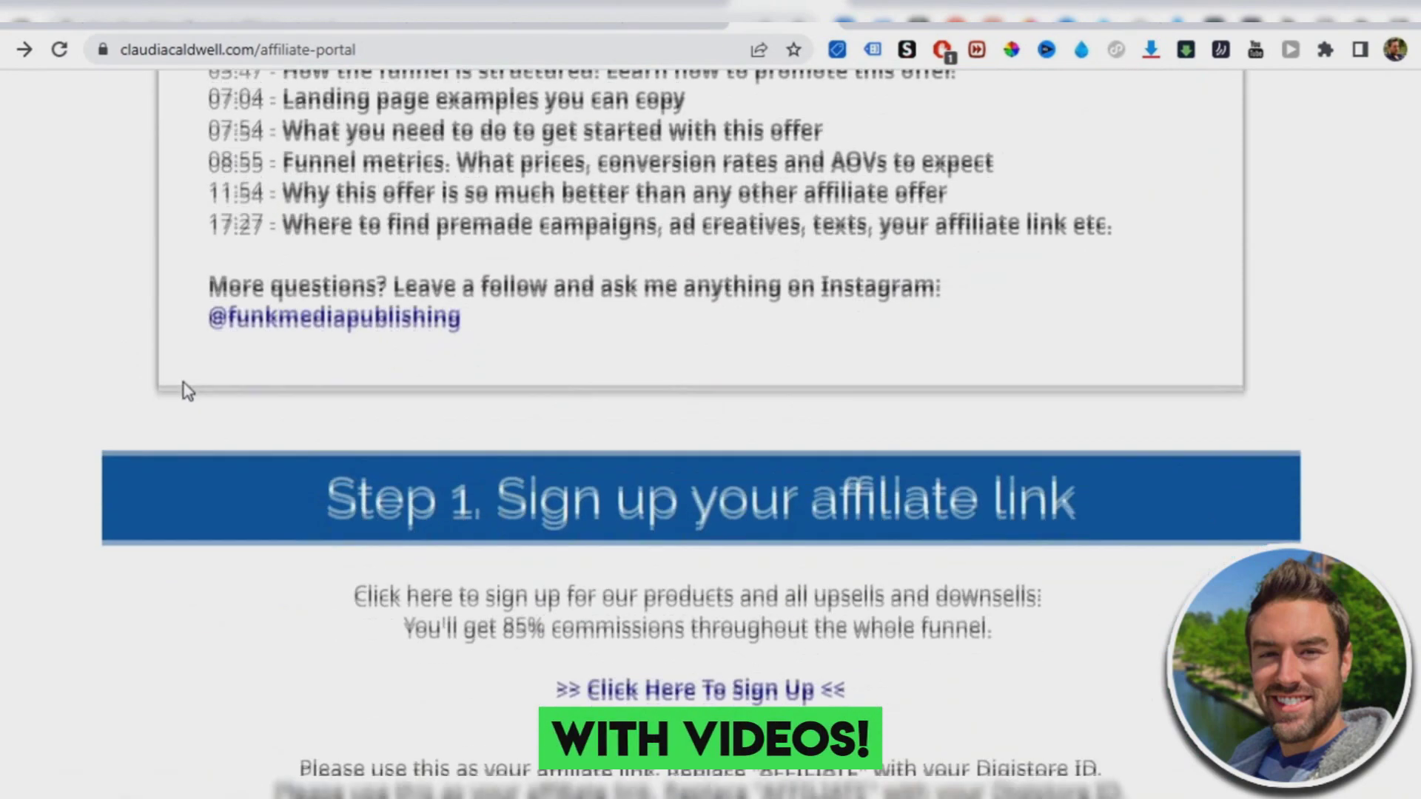
{"action": "scroll", "coordinate": [186, 389], "scroll_direction": "down", "scroll_amount": 5}
{"action": "scroll", "coordinate": [187, 389], "scroll_direction": "down", "scroll_amount": 3}
{"action": "scroll", "coordinate": [187, 388], "scroll_direction": "down", "scroll_amount": 4}
{"action": "scroll", "coordinate": [187, 389], "scroll_direction": "down", "scroll_amount": 6}
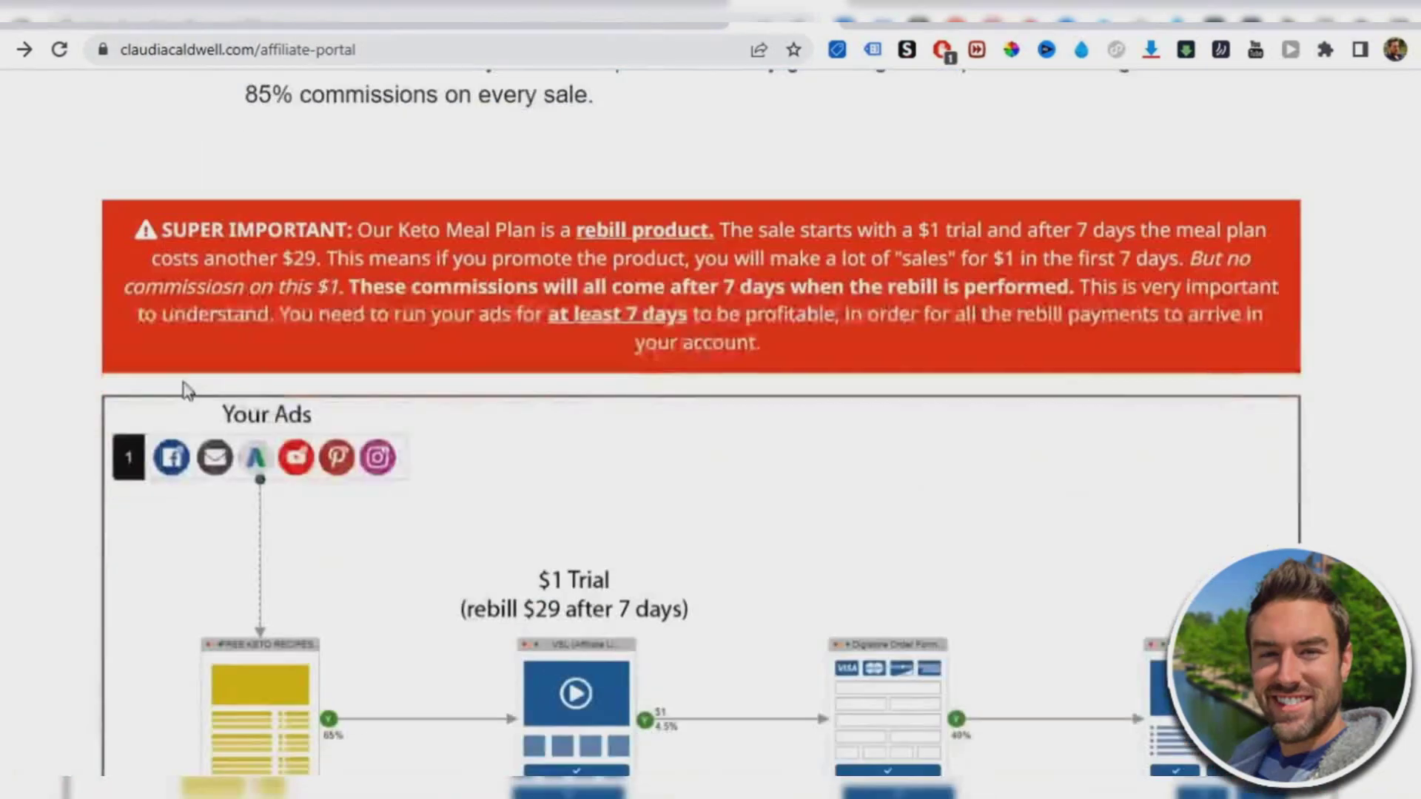
{"action": "scroll", "coordinate": [187, 389], "scroll_direction": "down", "scroll_amount": 6}
{"action": "scroll", "coordinate": [187, 390], "scroll_direction": "down", "scroll_amount": 5}
{"action": "scroll", "coordinate": [187, 389], "scroll_direction": "down", "scroll_amount": 5}
{"action": "scroll", "coordinate": [187, 389], "scroll_direction": "down", "scroll_amount": 4}
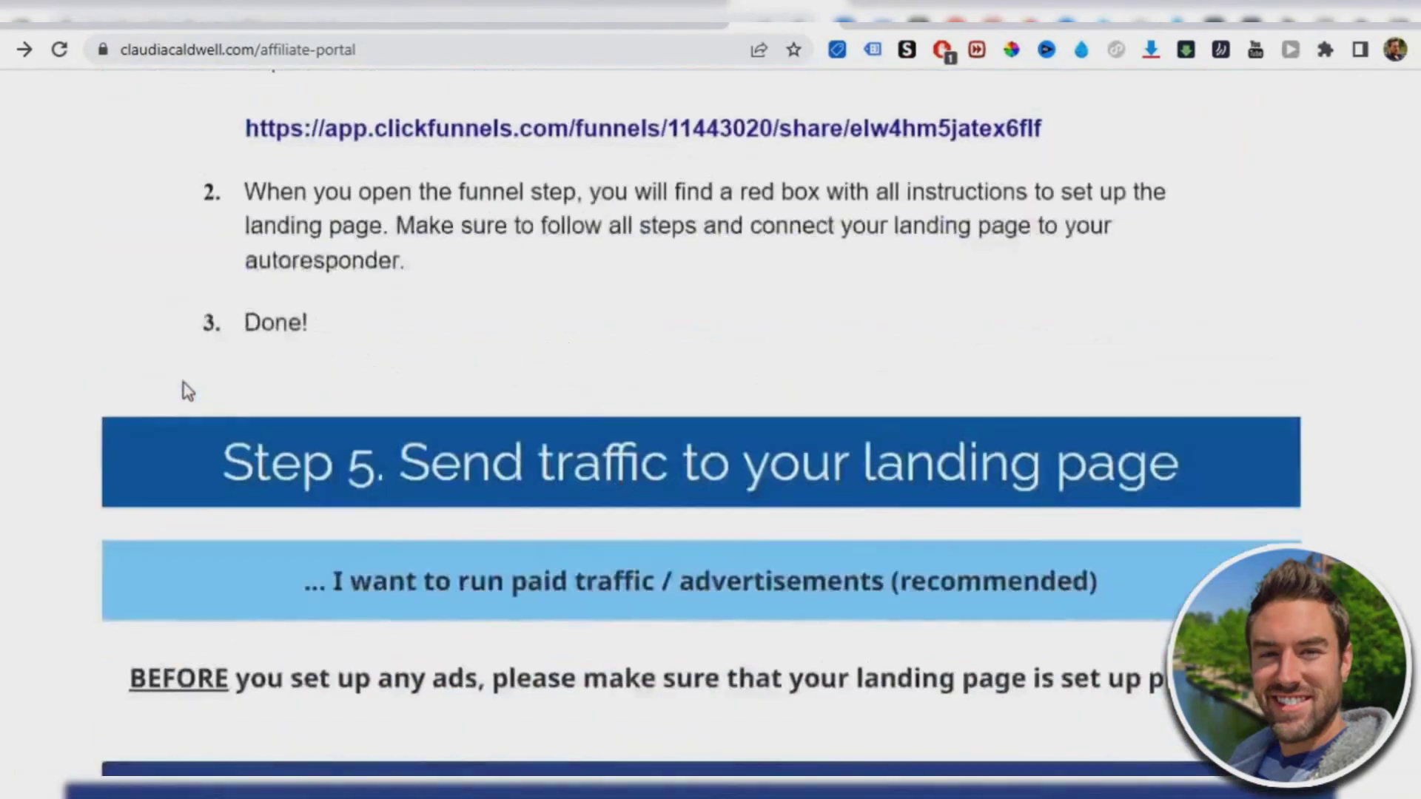
{"action": "scroll", "coordinate": [186, 388], "scroll_direction": "down", "scroll_amount": 5}
{"action": "scroll", "coordinate": [186, 388], "scroll_direction": "down", "scroll_amount": 2}
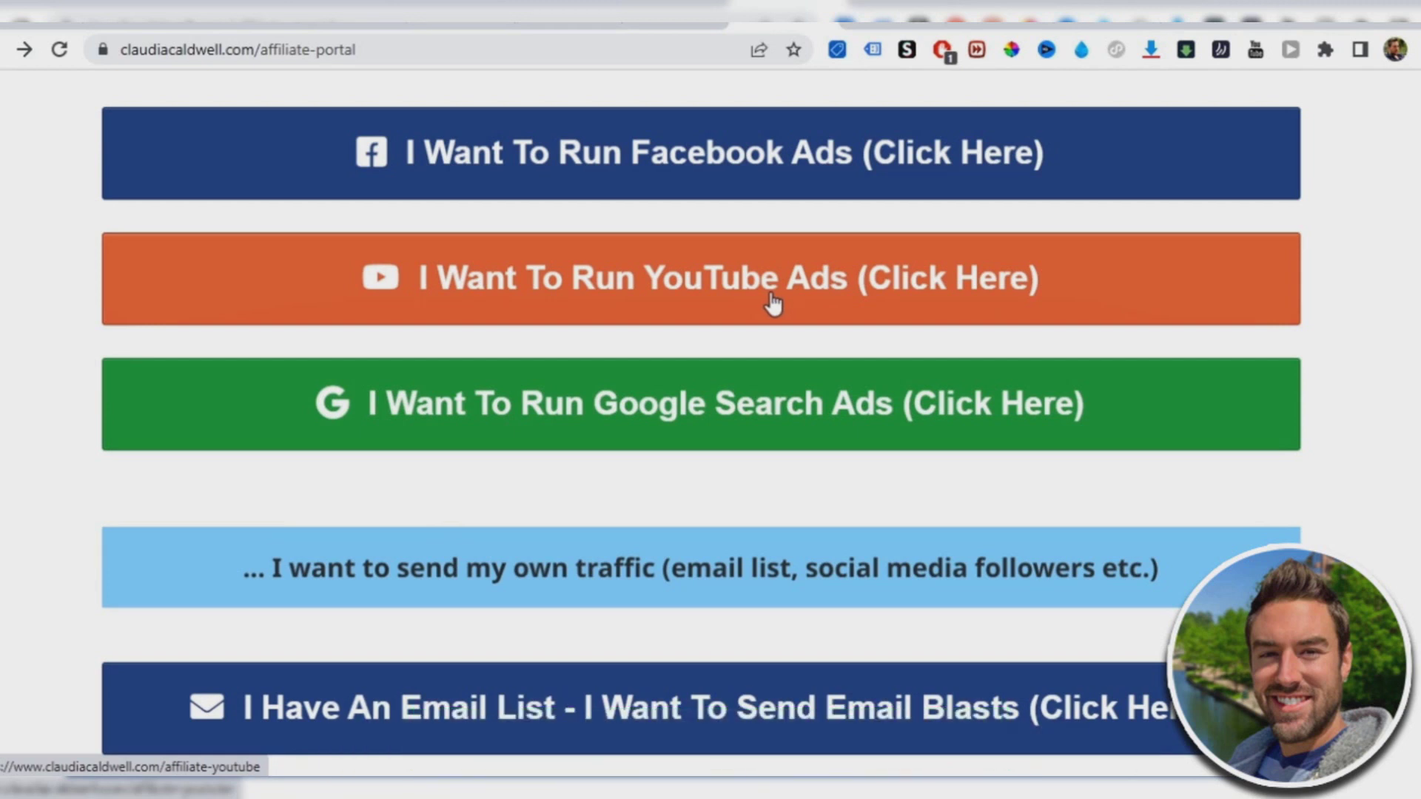
{"action": "left_click", "coordinate": [771, 299]}
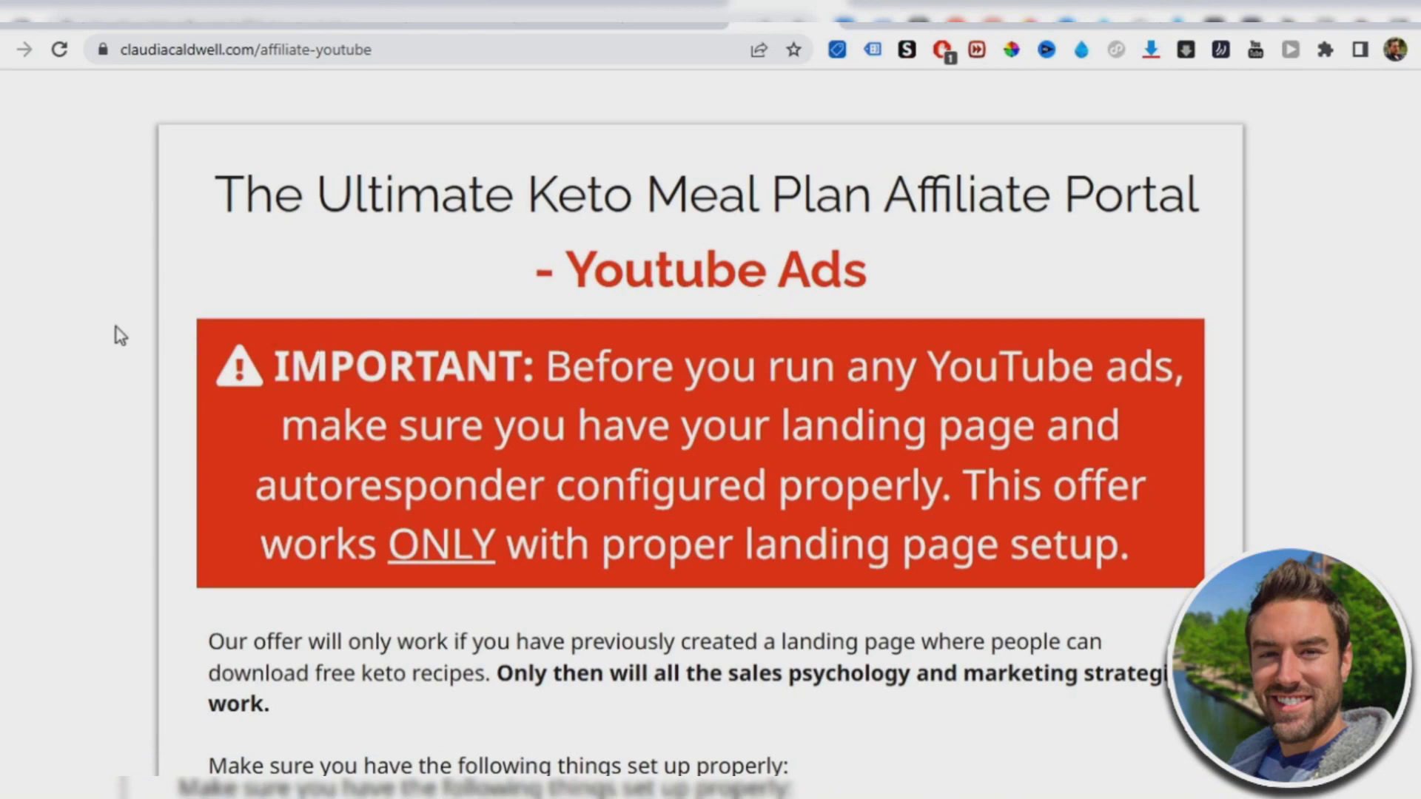
{"action": "scroll", "coordinate": [118, 333], "scroll_direction": "down", "scroll_amount": 5}
{"action": "scroll", "coordinate": [117, 333], "scroll_direction": "down", "scroll_amount": 5}
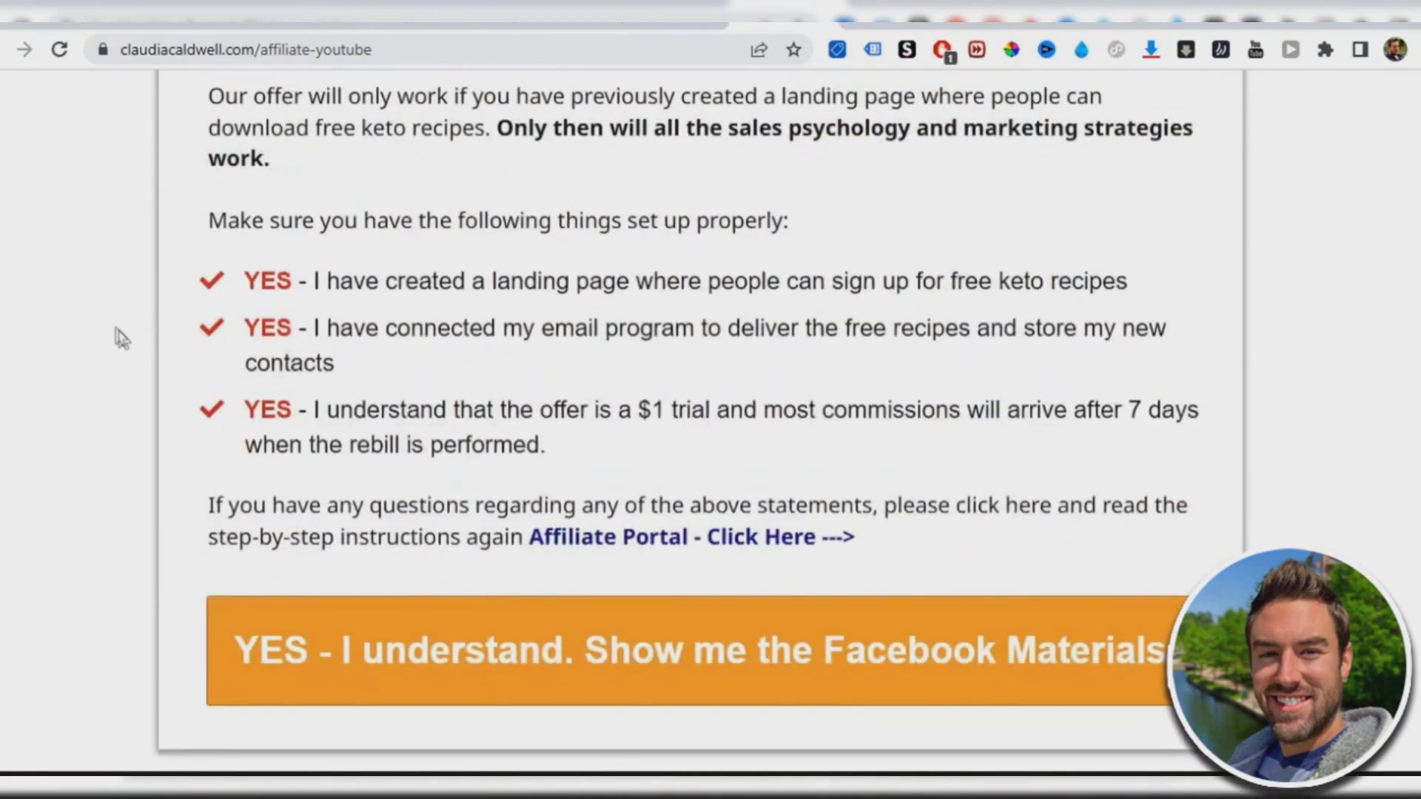
{"action": "scroll", "coordinate": [115, 328], "scroll_direction": "up", "scroll_amount": 3}
{"action": "scroll", "coordinate": [156, 372], "scroll_direction": "up", "scroll_amount": 3}
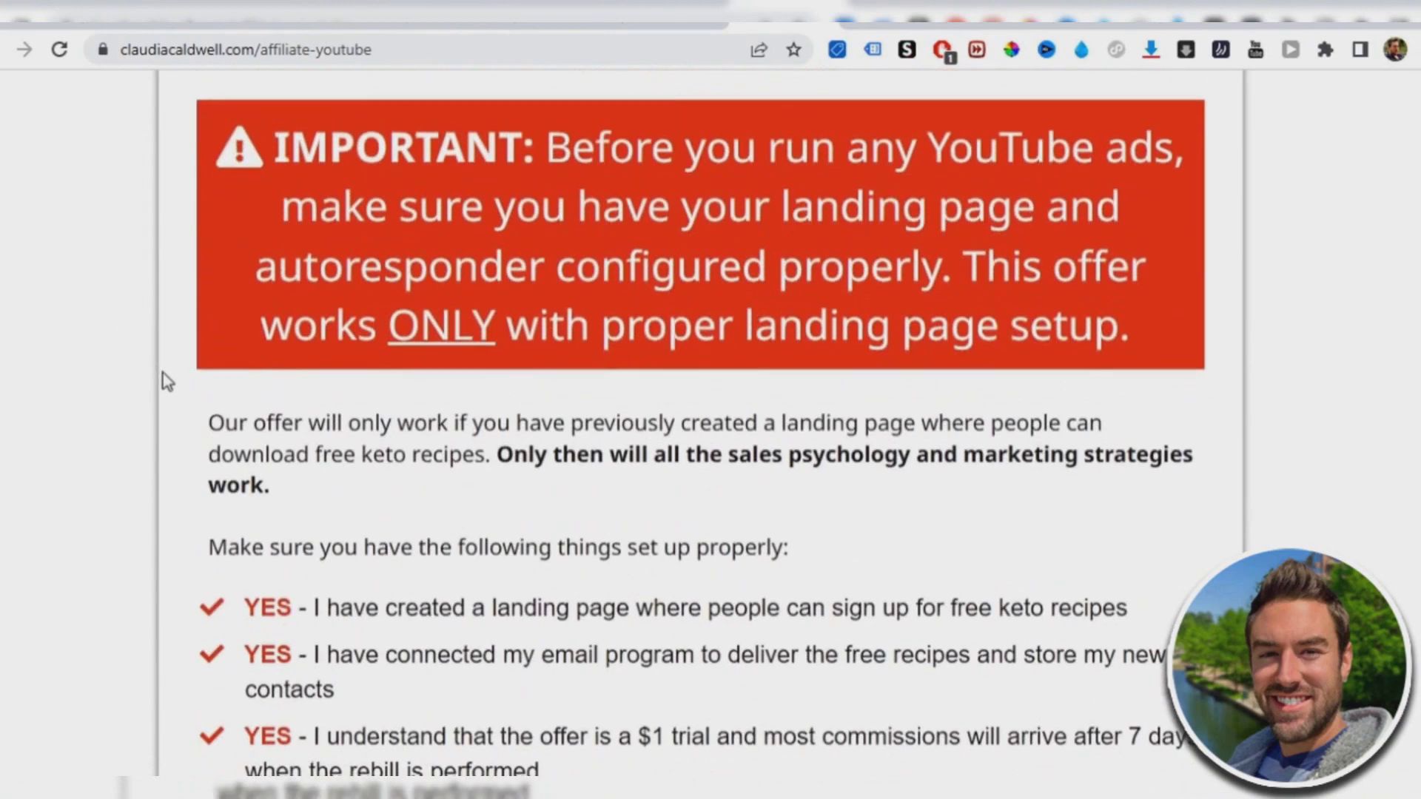
{"action": "scroll", "coordinate": [159, 377], "scroll_direction": "down", "scroll_amount": 5}
{"action": "scroll", "coordinate": [255, 372], "scroll_direction": "down", "scroll_amount": 3}
Step: Jump to the YouTube ad steps and open the 'Keto - Best FREE Recipes Ads' Drive folder
{"action": "left_click", "coordinate": [655, 355]}
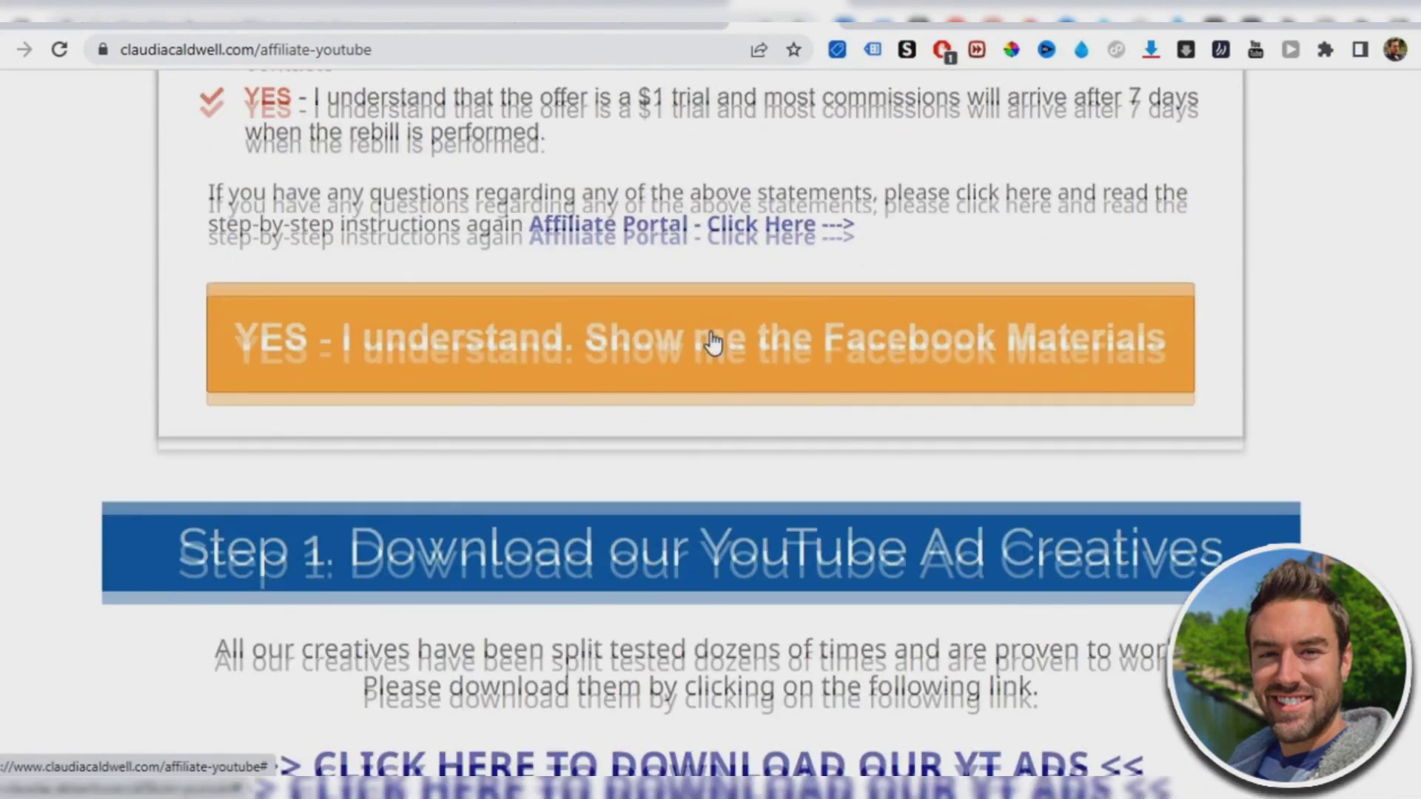
{"action": "scroll", "coordinate": [658, 363], "scroll_direction": "down", "scroll_amount": 3}
{"action": "left_click", "coordinate": [820, 455]}
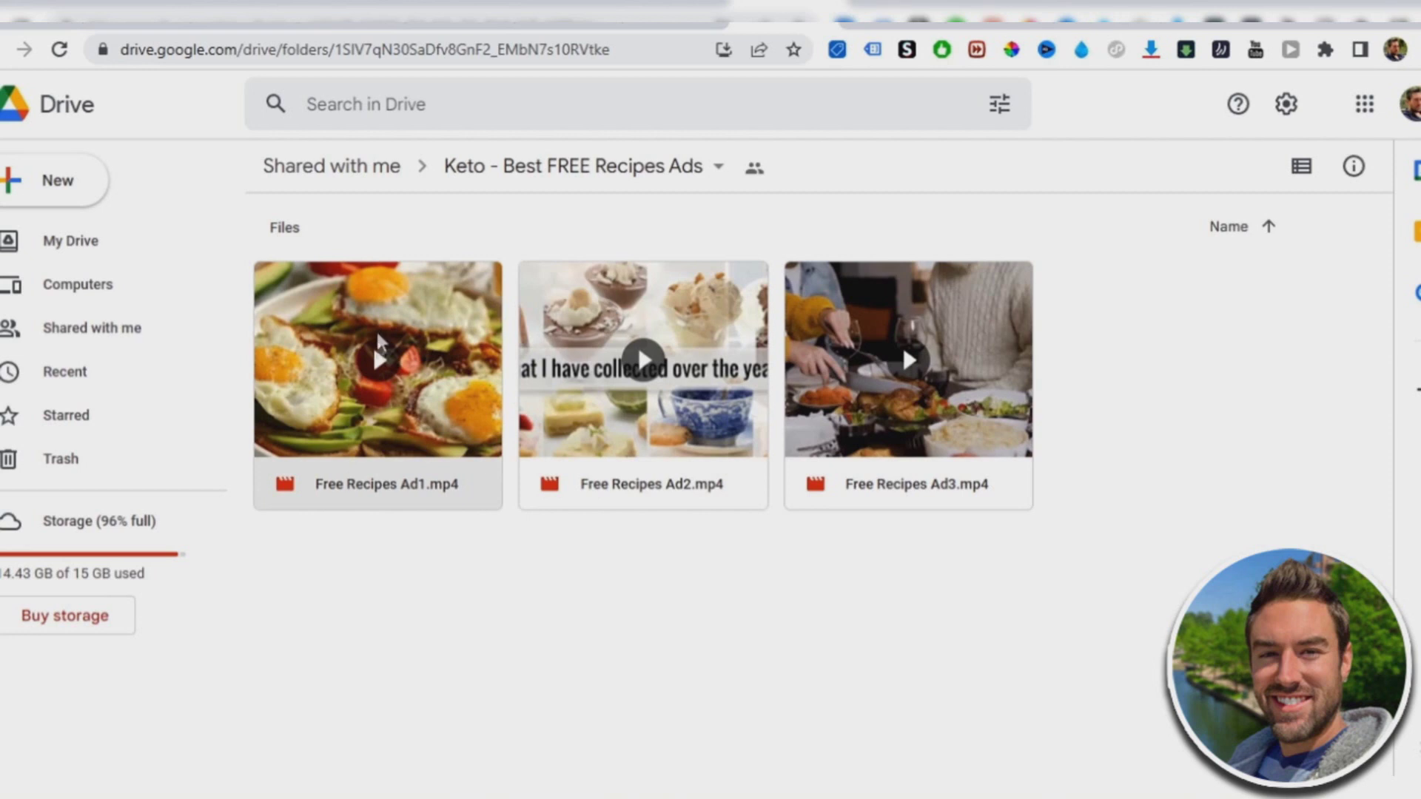
Step: Save Free Recipes Ad1.mp4, the first keto ad video, to the computer
{"action": "right_click", "coordinate": [383, 425]}
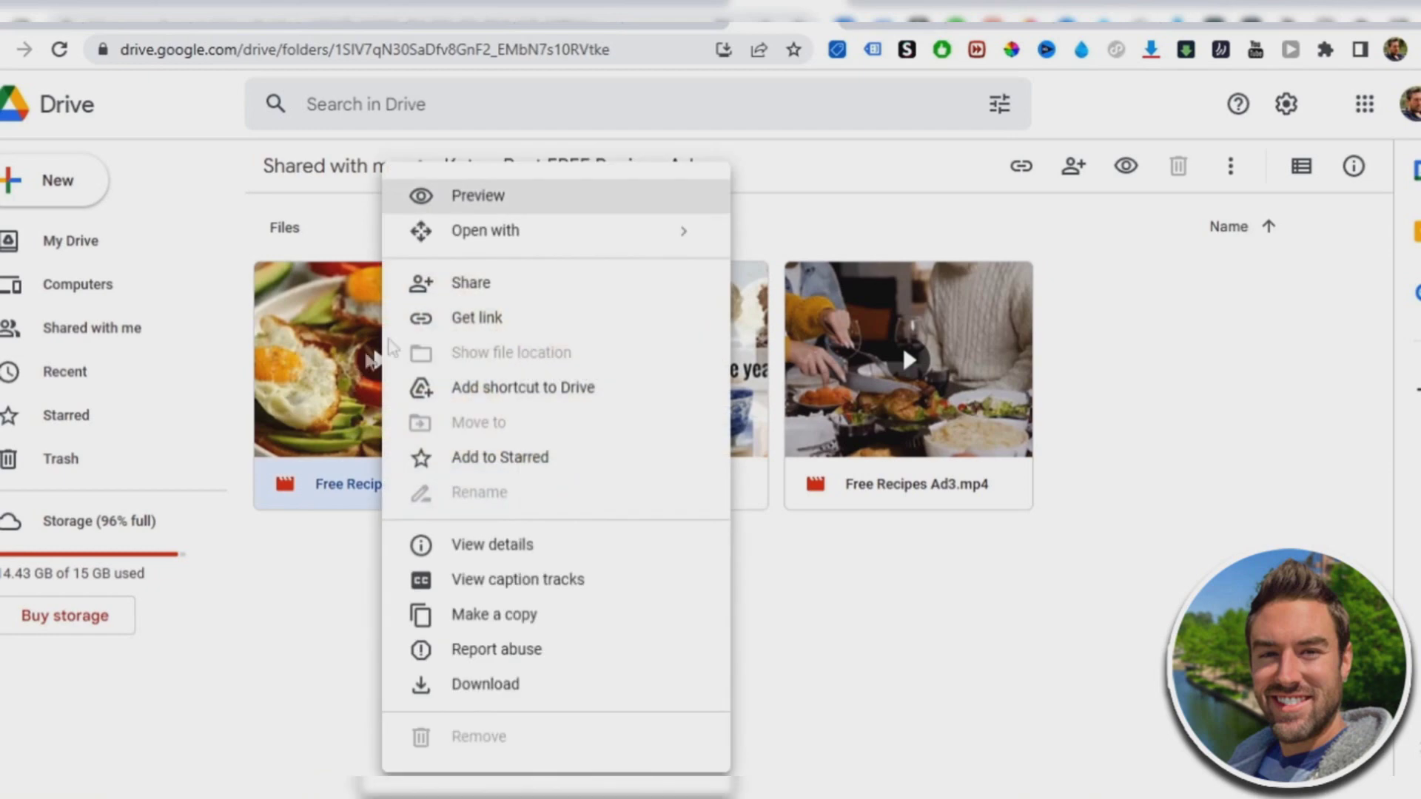
{"action": "left_click", "coordinate": [485, 684]}
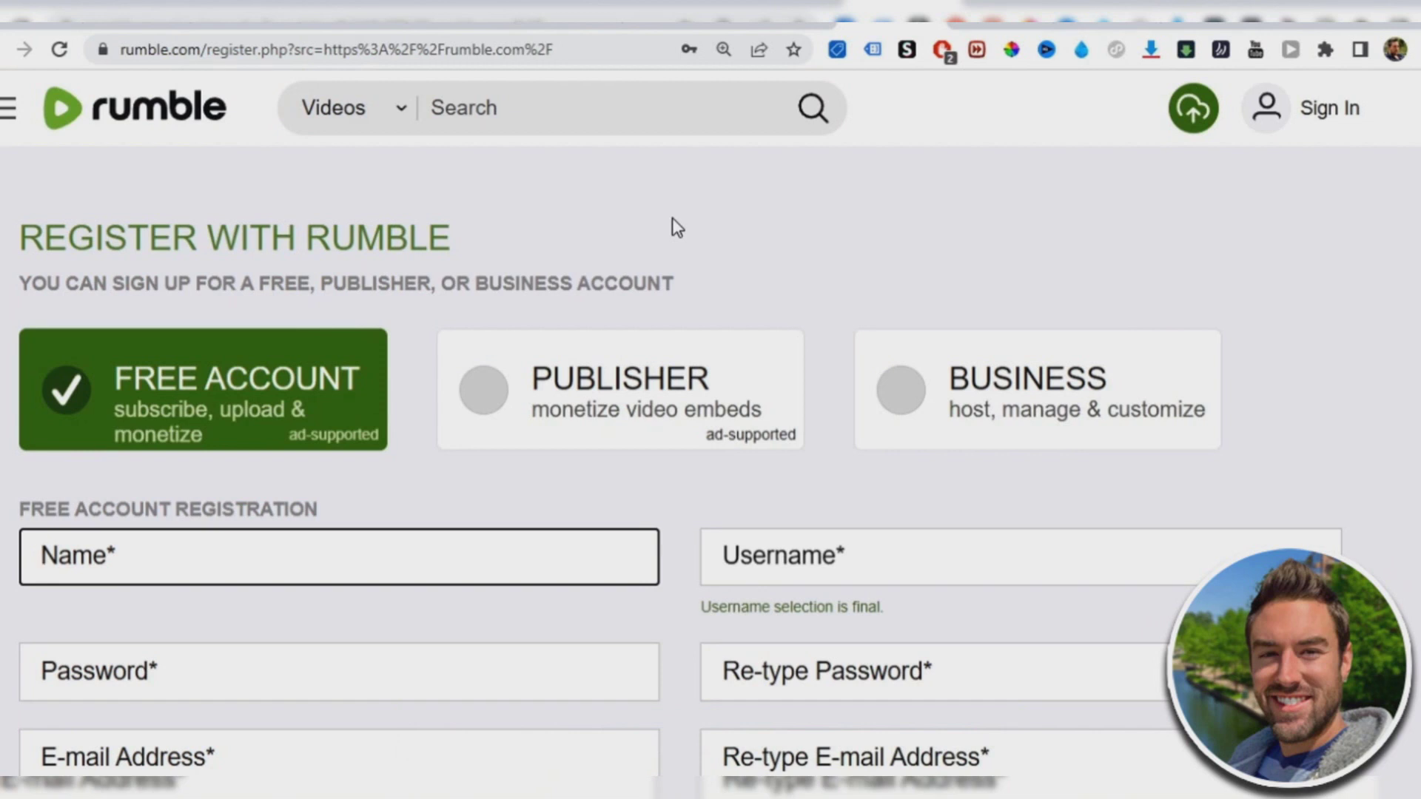
{"action": "scroll", "coordinate": [672, 218], "scroll_direction": "down", "scroll_amount": 2}
{"action": "scroll", "coordinate": [671, 218], "scroll_direction": "down", "scroll_amount": 1}
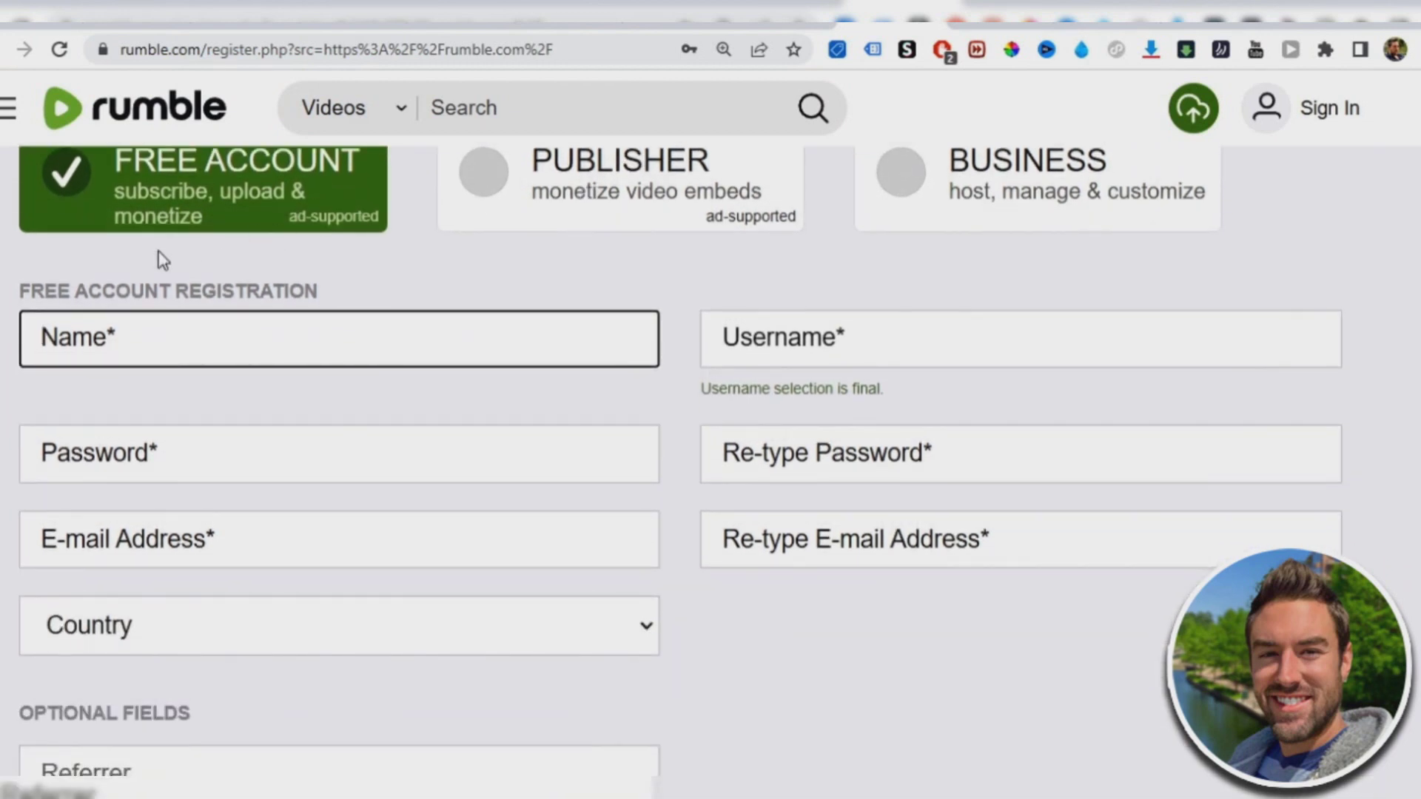
{"action": "scroll", "coordinate": [672, 333], "scroll_direction": "up", "scroll_amount": 1}
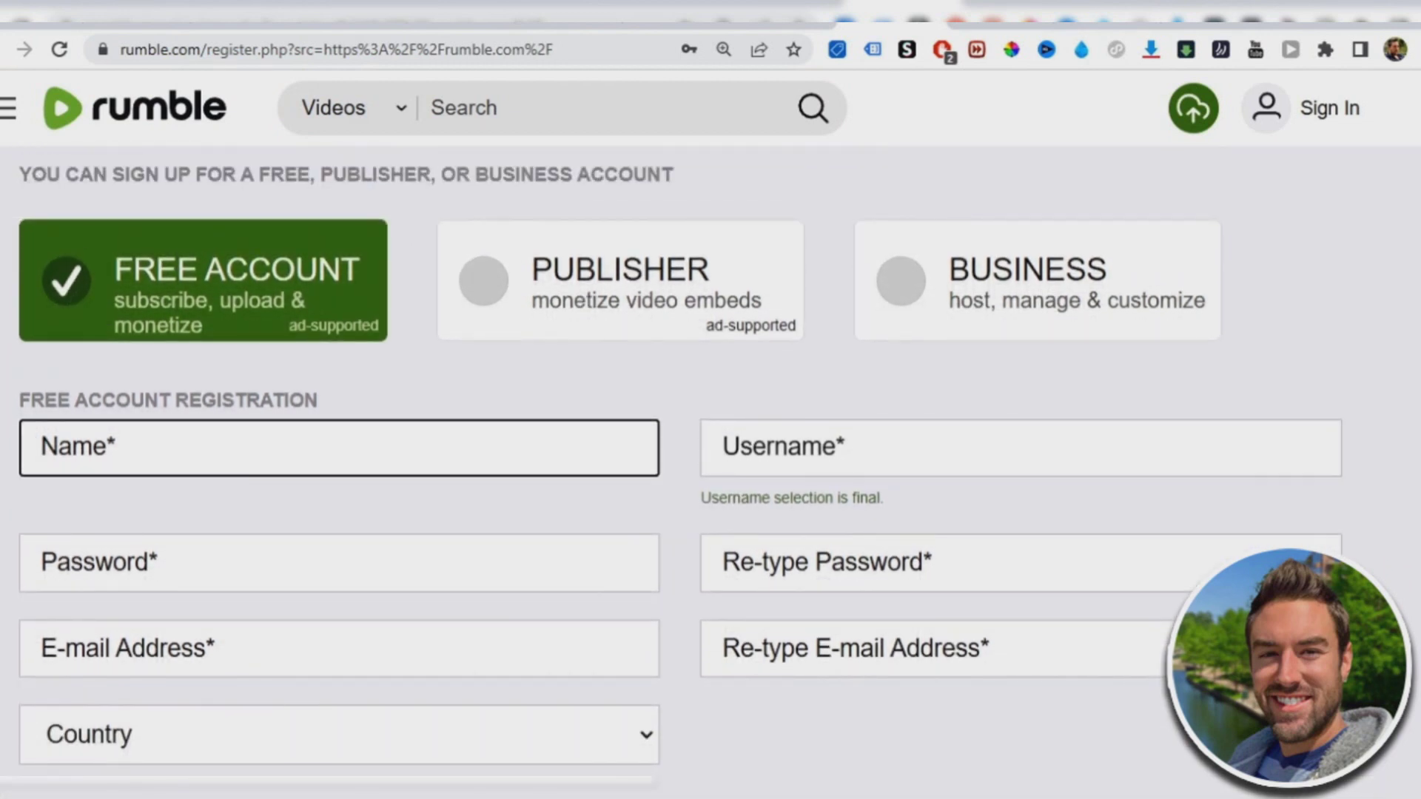
{"action": "scroll", "coordinate": [197, 331], "scroll_direction": "down", "scroll_amount": 1}
{"action": "scroll", "coordinate": [198, 331], "scroll_direction": "down", "scroll_amount": 1}
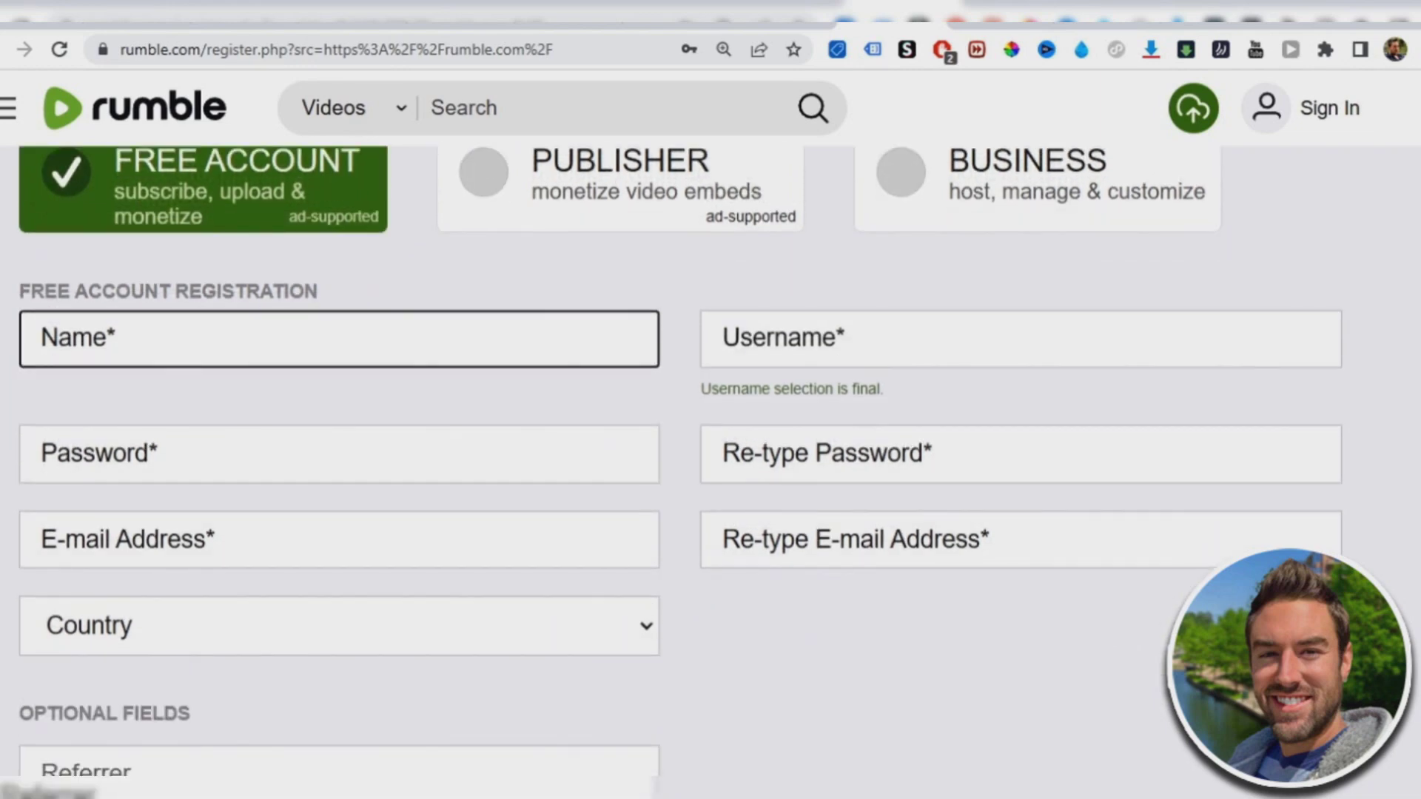
{"action": "scroll", "coordinate": [198, 331], "scroll_direction": "up", "scroll_amount": 2}
{"action": "scroll", "coordinate": [198, 330], "scroll_direction": "up", "scroll_amount": 1}
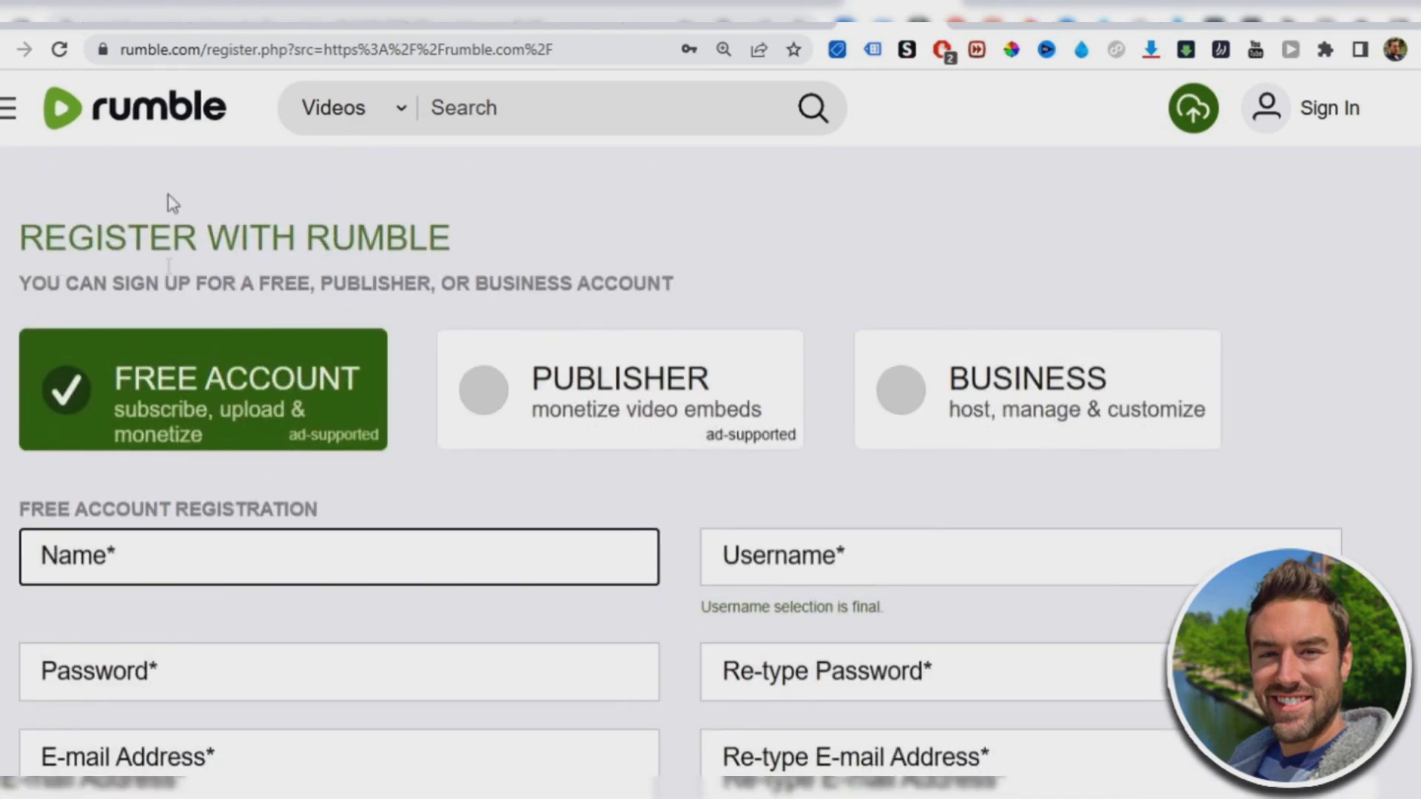
{"action": "scroll", "coordinate": [168, 197], "scroll_direction": "down", "scroll_amount": 1}
{"action": "scroll", "coordinate": [184, 287], "scroll_direction": "down", "scroll_amount": 1}
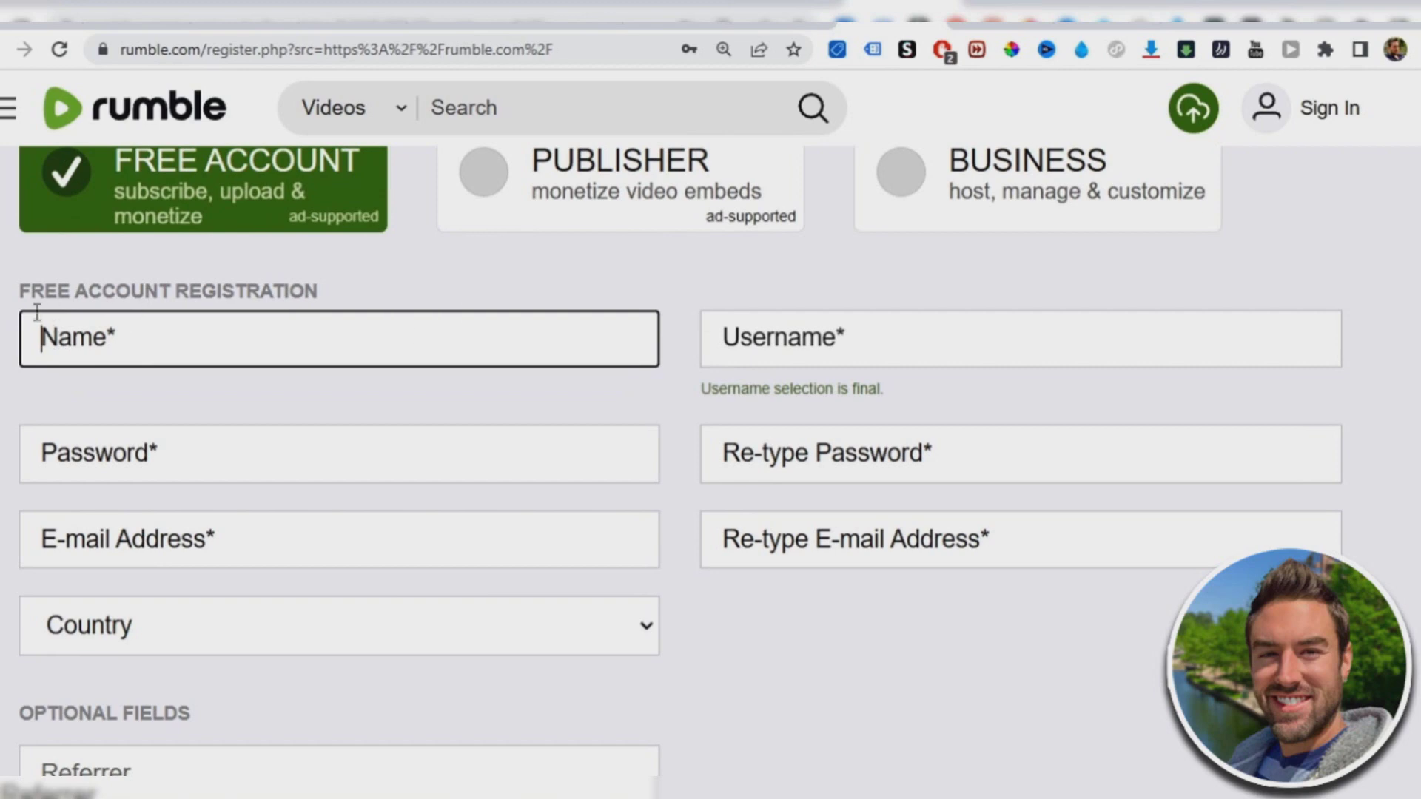
{"action": "scroll", "coordinate": [1223, 389], "scroll_direction": "down", "scroll_amount": 2}
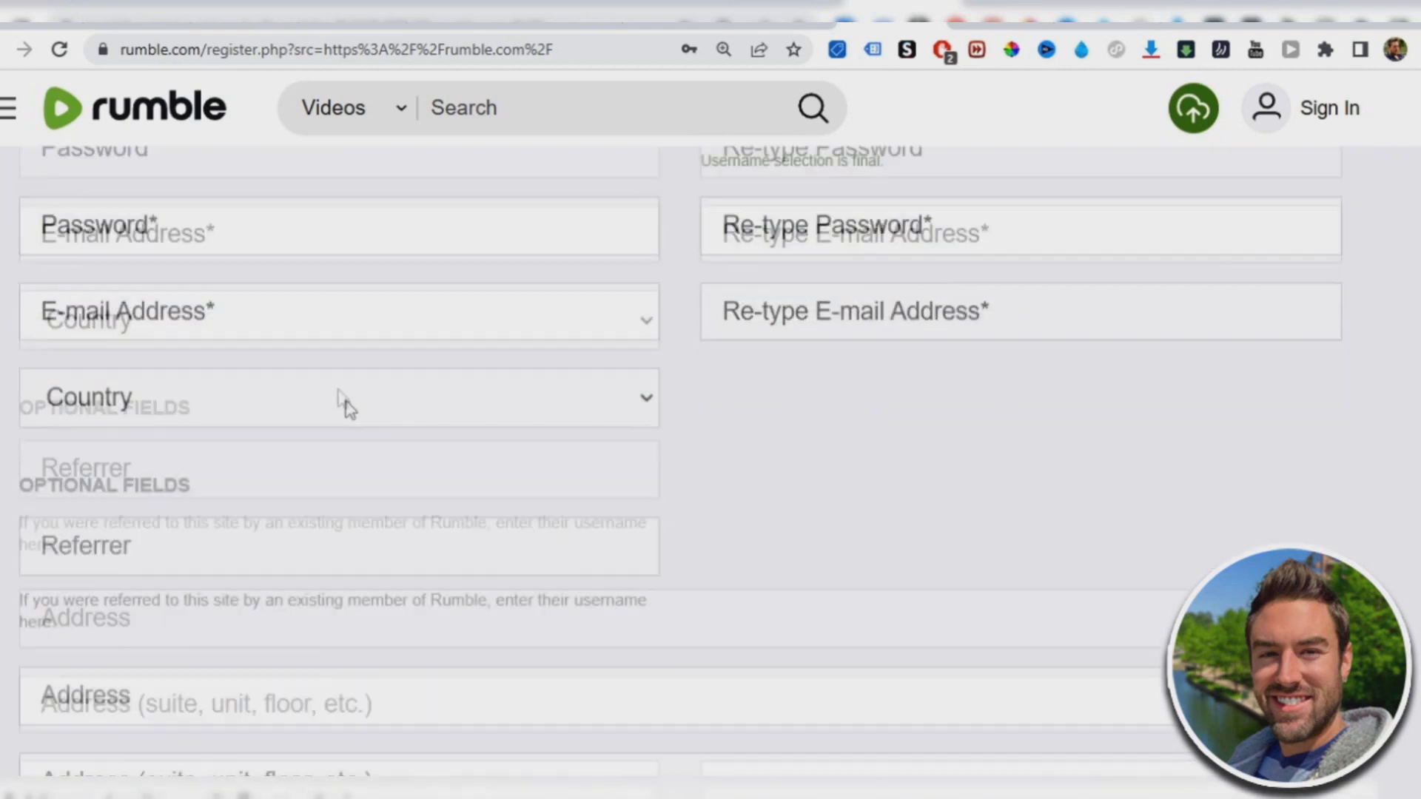
{"action": "scroll", "coordinate": [344, 404], "scroll_direction": "down", "scroll_amount": 3}
{"action": "scroll", "coordinate": [222, 277], "scroll_direction": "down", "scroll_amount": 3}
{"action": "scroll", "coordinate": [222, 278], "scroll_direction": "down", "scroll_amount": 3}
{"action": "scroll", "coordinate": [222, 278], "scroll_direction": "down", "scroll_amount": 2}
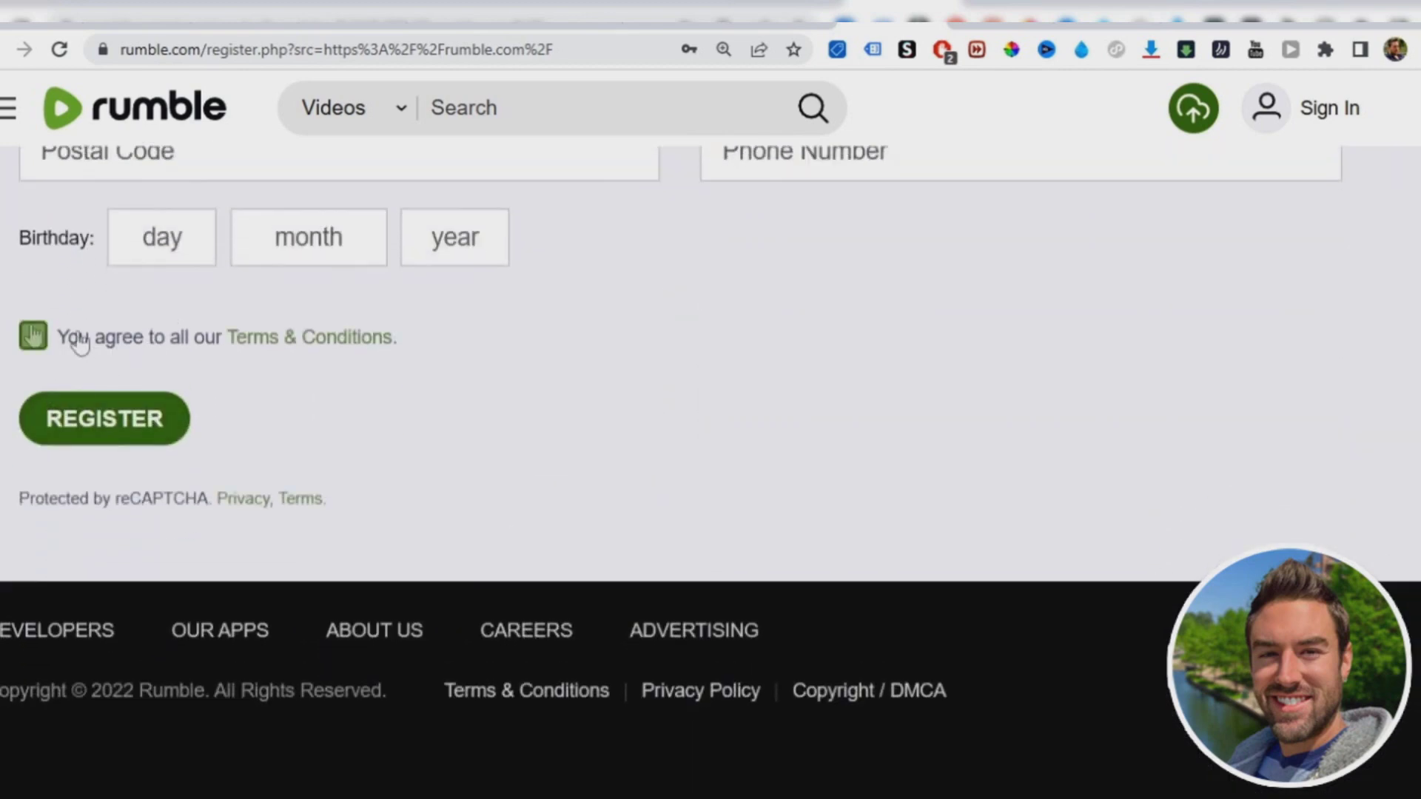
Step: Submit the free Rumble account registration with the terms accepted
{"action": "left_click", "coordinate": [33, 337]}
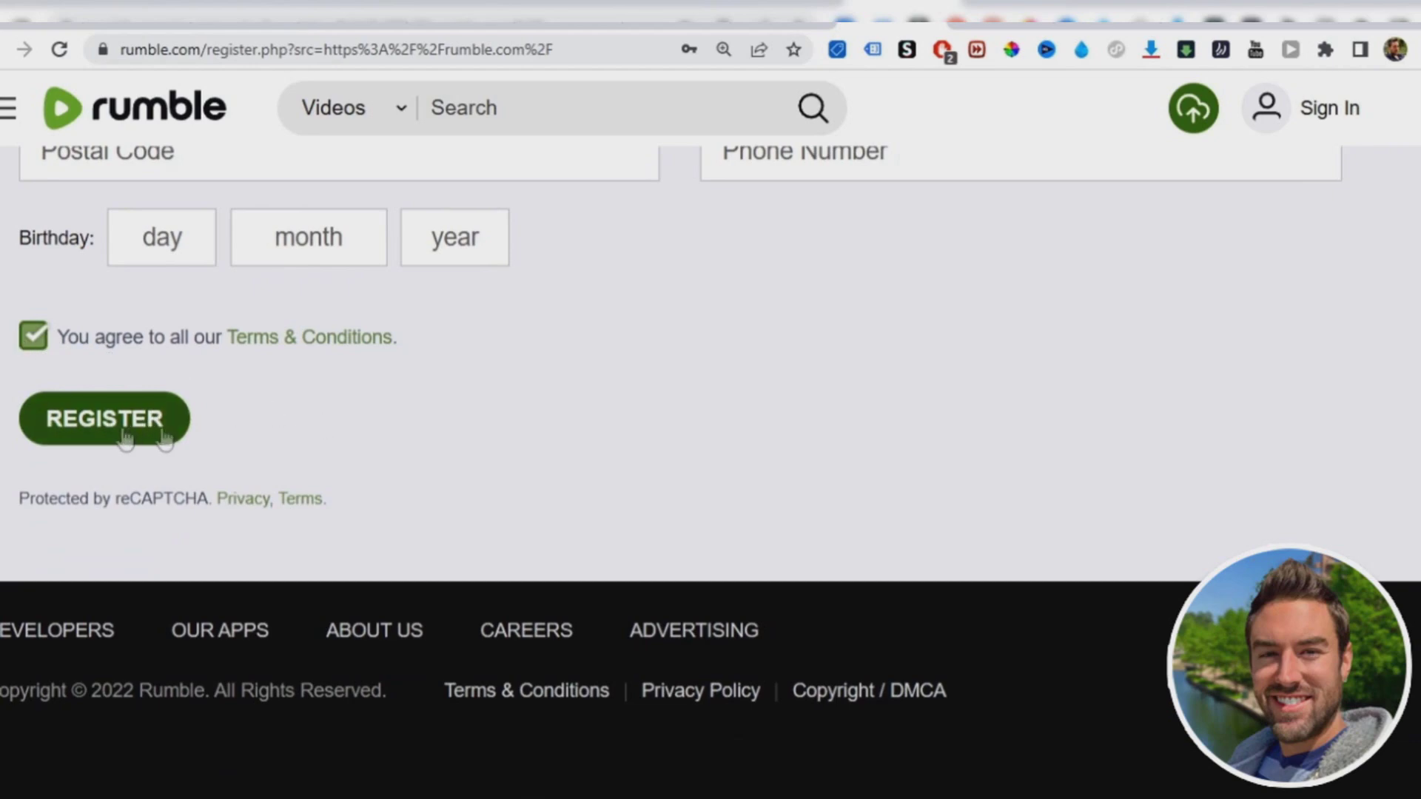
{"action": "scroll", "coordinate": [671, 490], "scroll_direction": "up", "scroll_amount": 2}
{"action": "scroll", "coordinate": [672, 490], "scroll_direction": "up", "scroll_amount": 5}
{"action": "scroll", "coordinate": [433, 378], "scroll_direction": "up", "scroll_amount": 5}
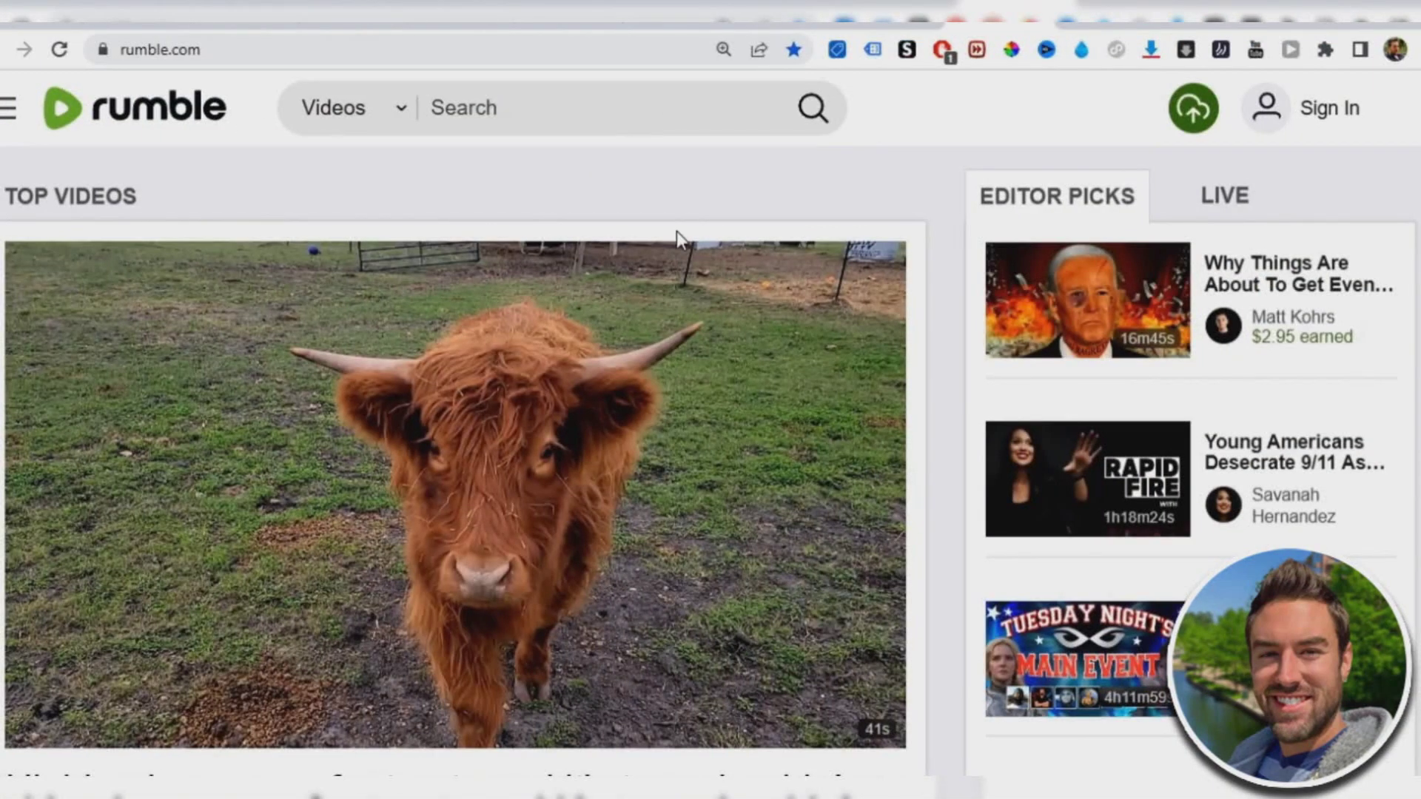
{"action": "scroll", "coordinate": [676, 231], "scroll_direction": "down", "scroll_amount": 5}
{"action": "scroll", "coordinate": [489, 428], "scroll_direction": "down", "scroll_amount": 5}
{"action": "scroll", "coordinate": [489, 427], "scroll_direction": "down", "scroll_amount": 4}
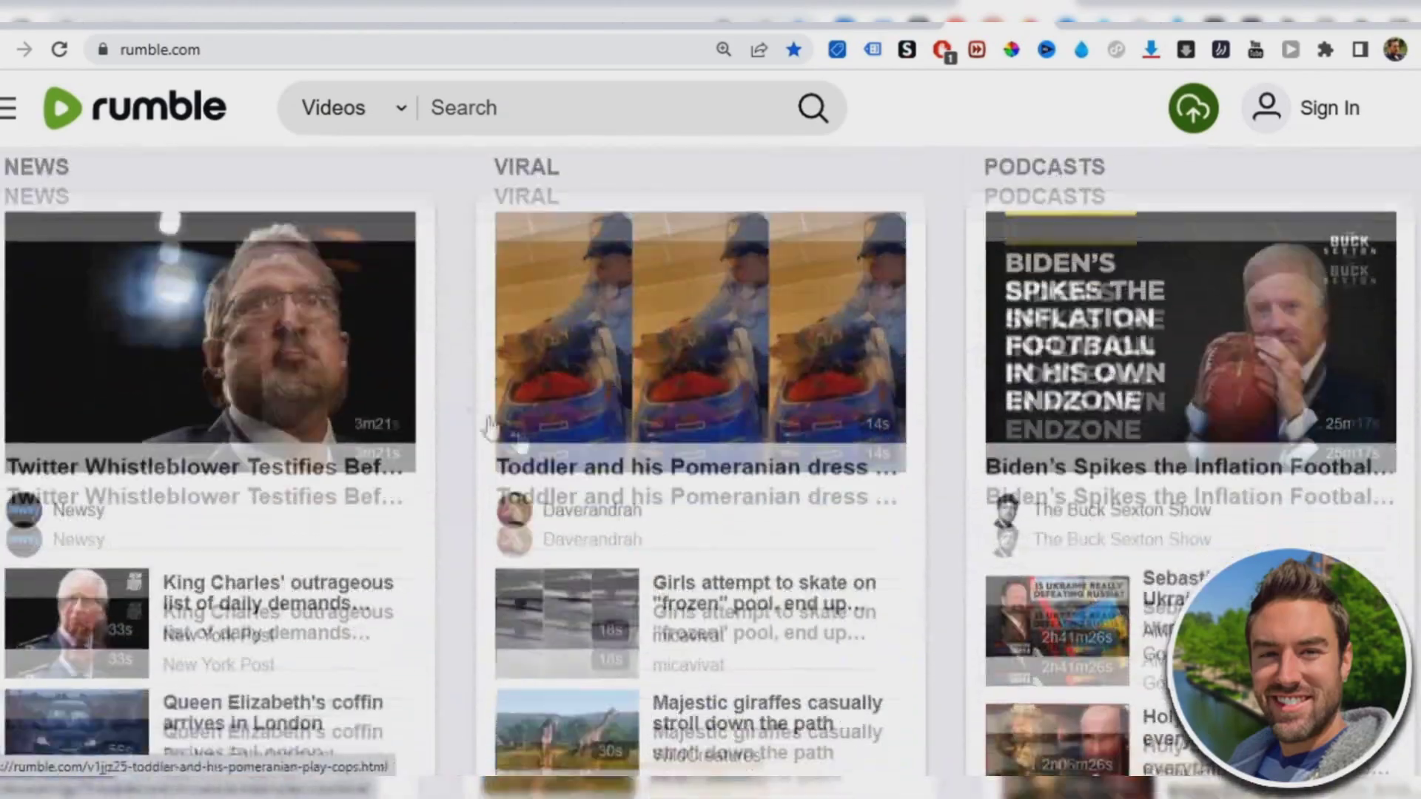
{"action": "scroll", "coordinate": [443, 526], "scroll_direction": "up", "scroll_amount": 5}
{"action": "scroll", "coordinate": [443, 527], "scroll_direction": "up", "scroll_amount": 3}
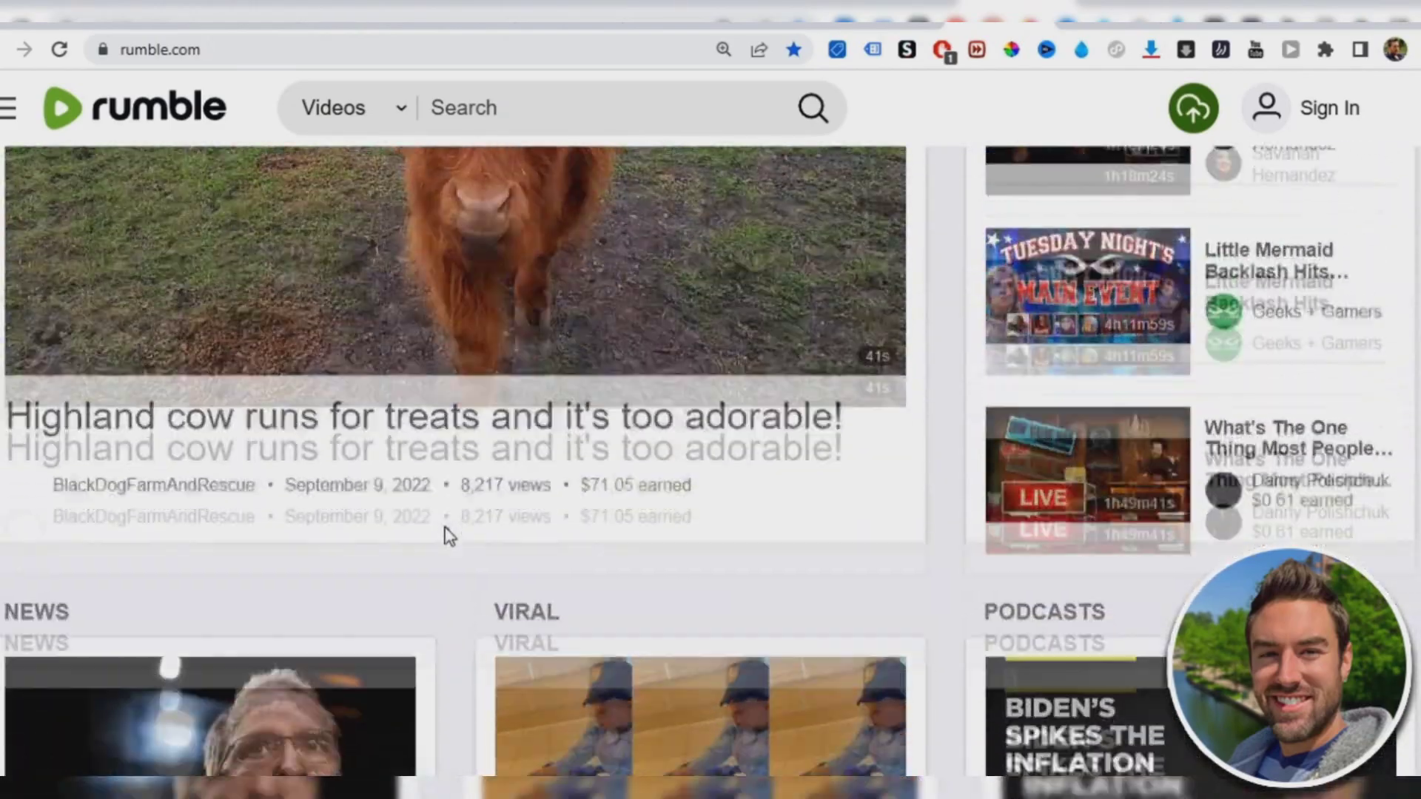
{"action": "scroll", "coordinate": [443, 526], "scroll_direction": "down", "scroll_amount": 5}
{"action": "scroll", "coordinate": [710, 489], "scroll_direction": "up", "scroll_amount": 2}
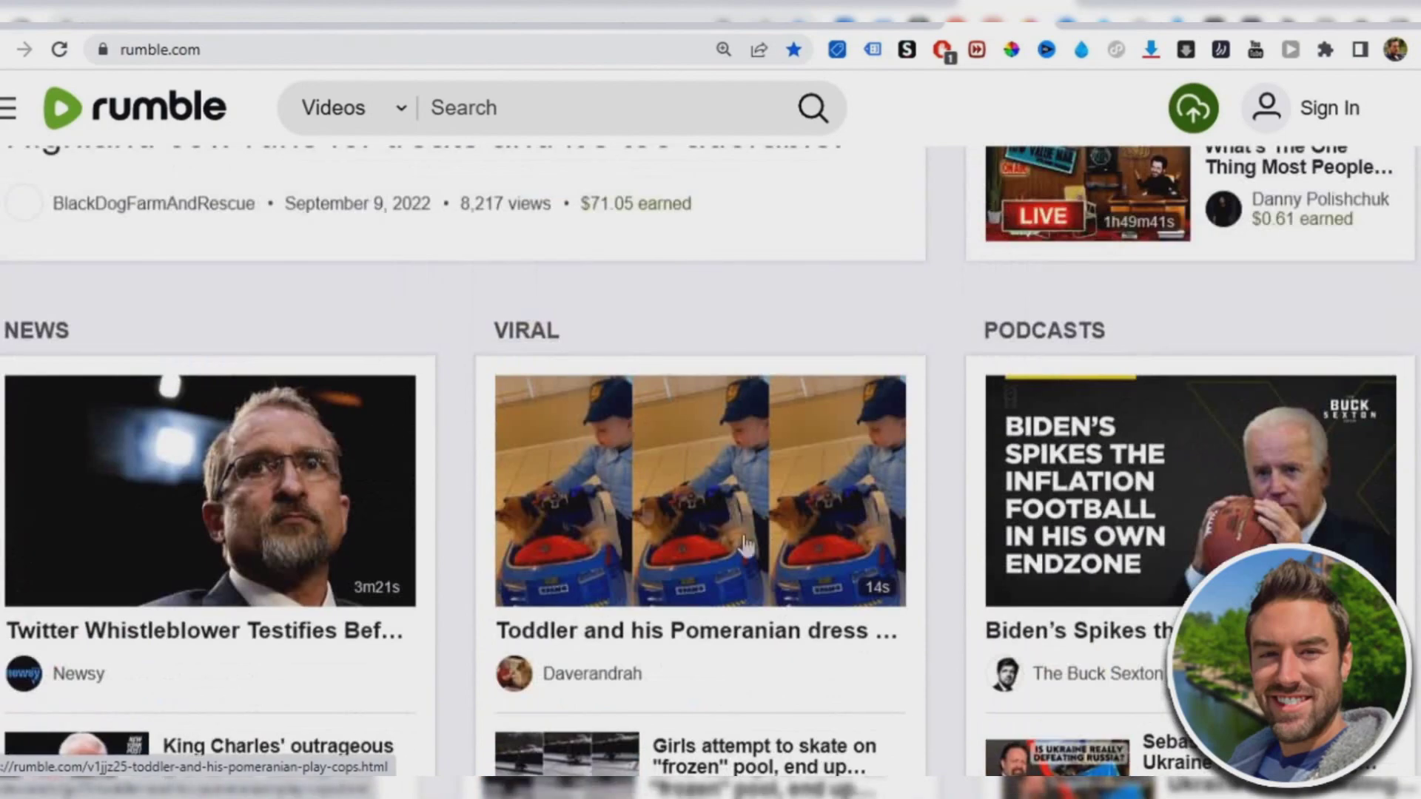
{"action": "scroll", "coordinate": [746, 546], "scroll_direction": "down", "scroll_amount": 1}
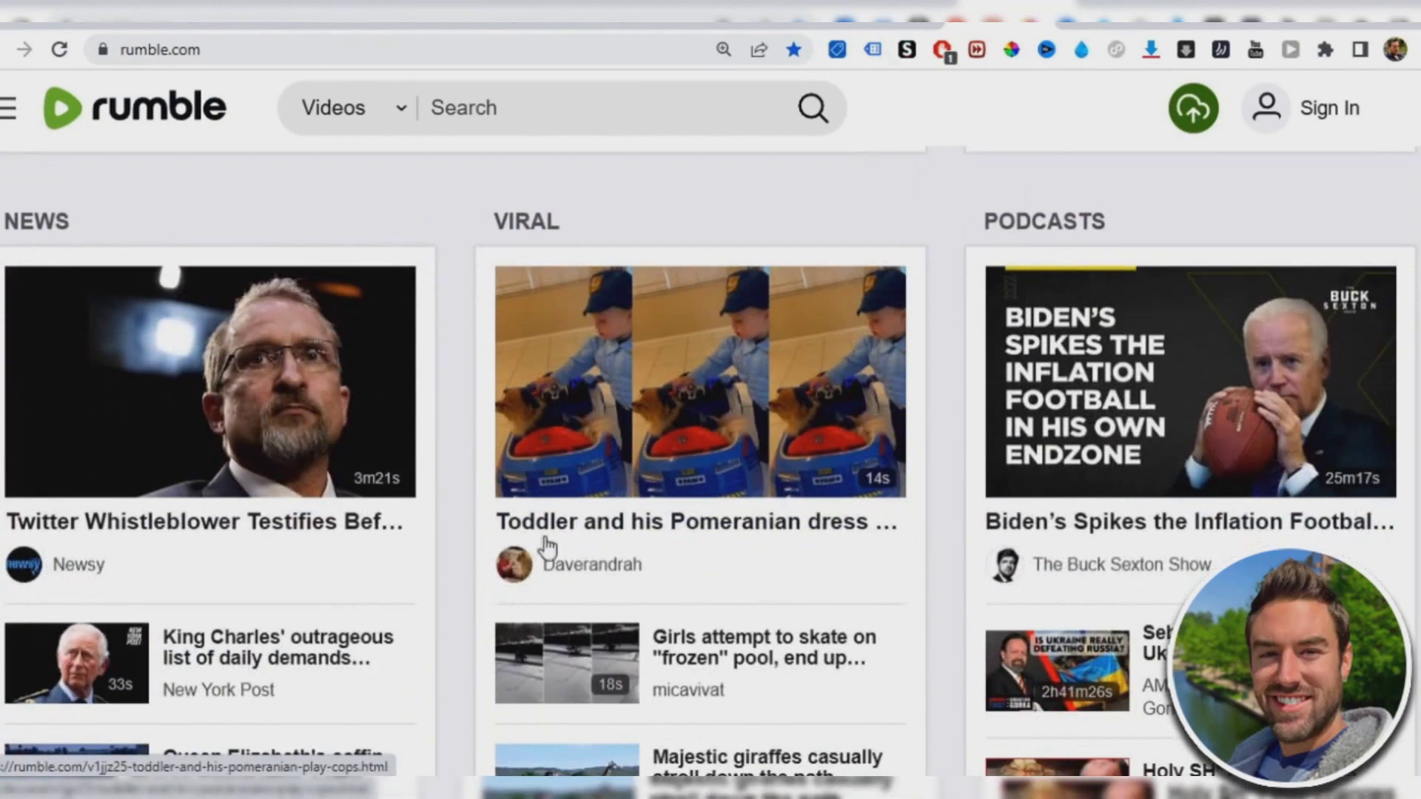
{"action": "scroll", "coordinate": [464, 638], "scroll_direction": "up", "scroll_amount": 3}
{"action": "scroll", "coordinate": [464, 638], "scroll_direction": "up", "scroll_amount": 3}
{"action": "scroll", "coordinate": [465, 638], "scroll_direction": "up", "scroll_amount": 3}
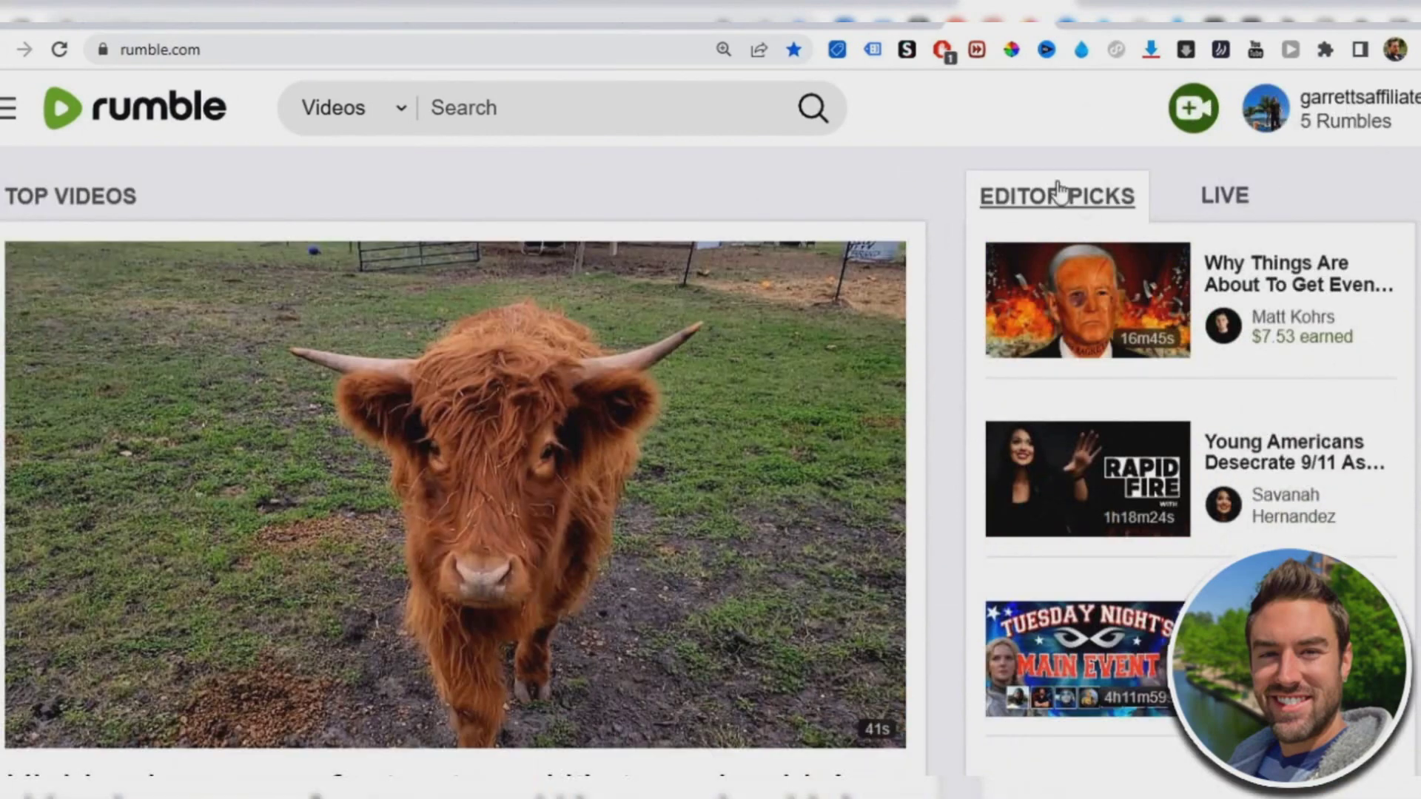
Step: Bring up Rumble's upload menu offering Upload Video and Go Live
{"action": "left_click", "coordinate": [1195, 108]}
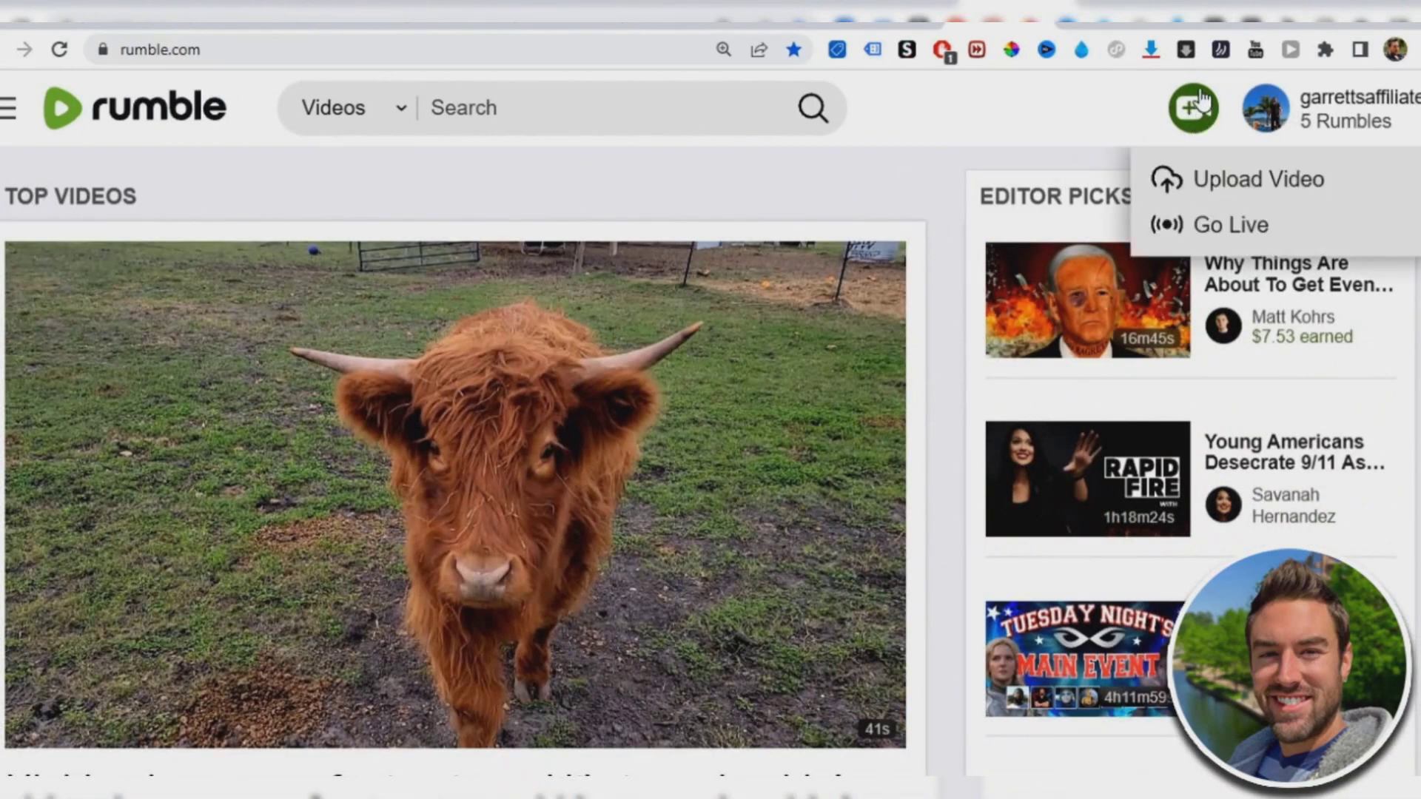
Step: Start a new Rumble video upload with Upload Video
{"action": "left_click", "coordinate": [1258, 178]}
{"action": "scroll", "coordinate": [1004, 218], "scroll_direction": "down", "scroll_amount": 1}
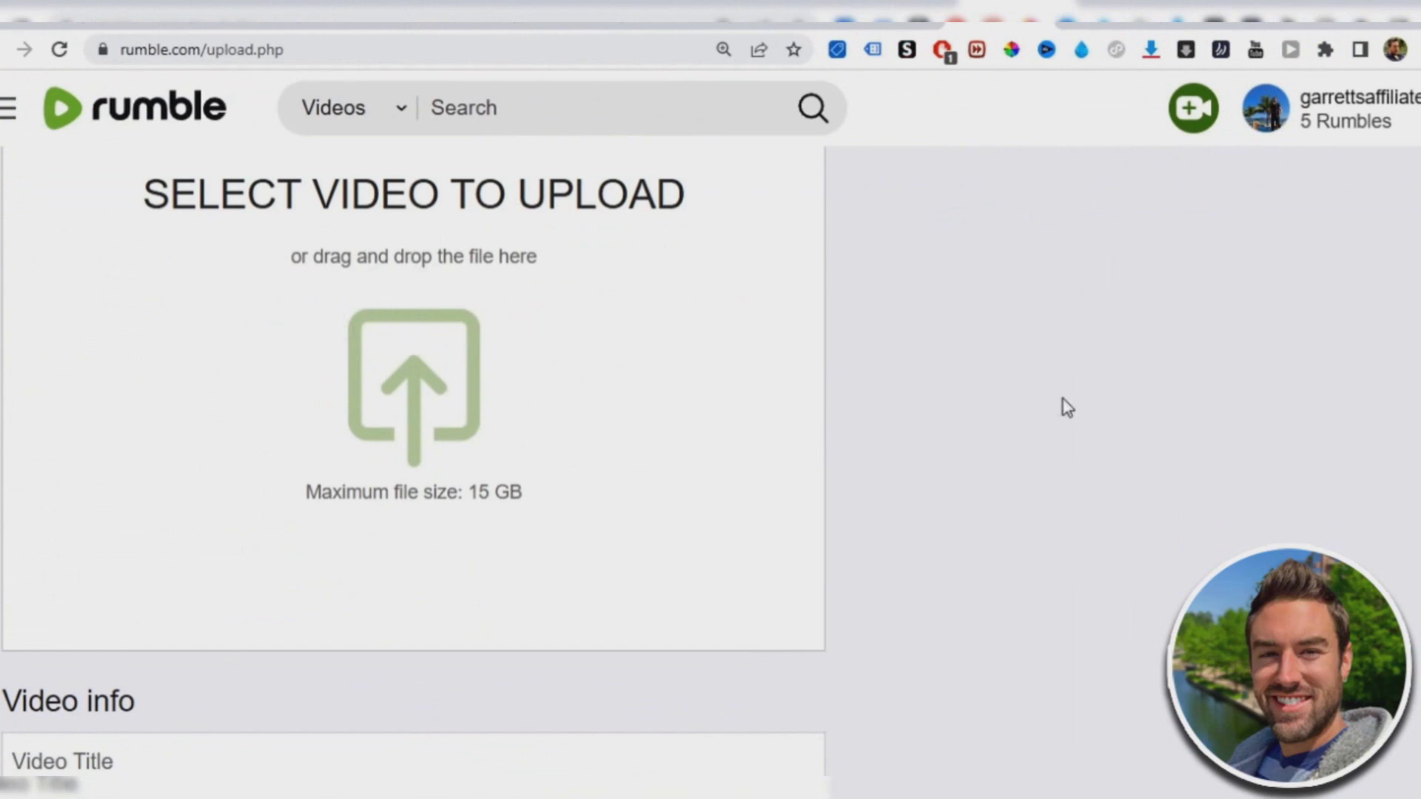
{"action": "scroll", "coordinate": [1032, 402], "scroll_direction": "up", "scroll_amount": 1}
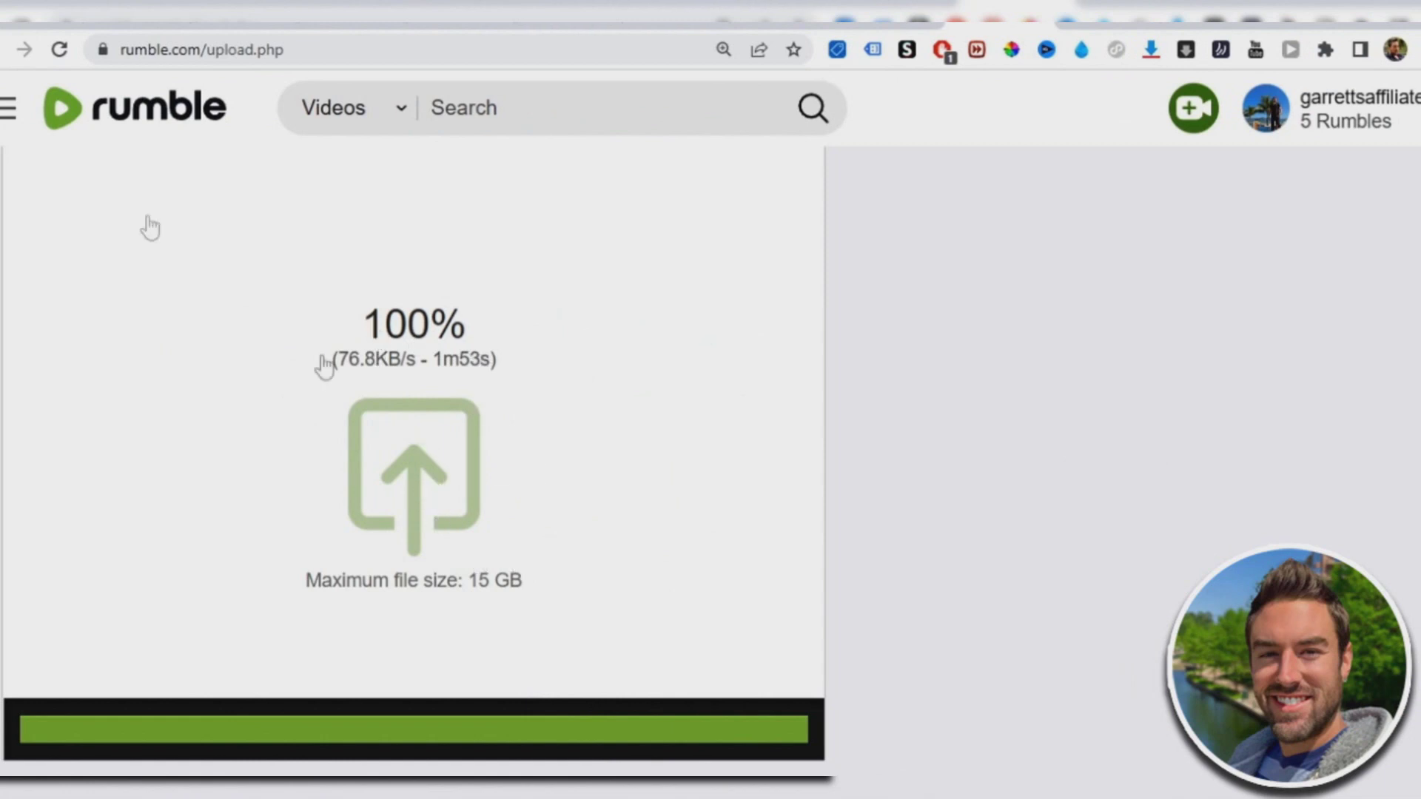
{"action": "scroll", "coordinate": [425, 378], "scroll_direction": "down", "scroll_amount": 5}
{"action": "scroll", "coordinate": [426, 379], "scroll_direction": "down", "scroll_amount": 2}
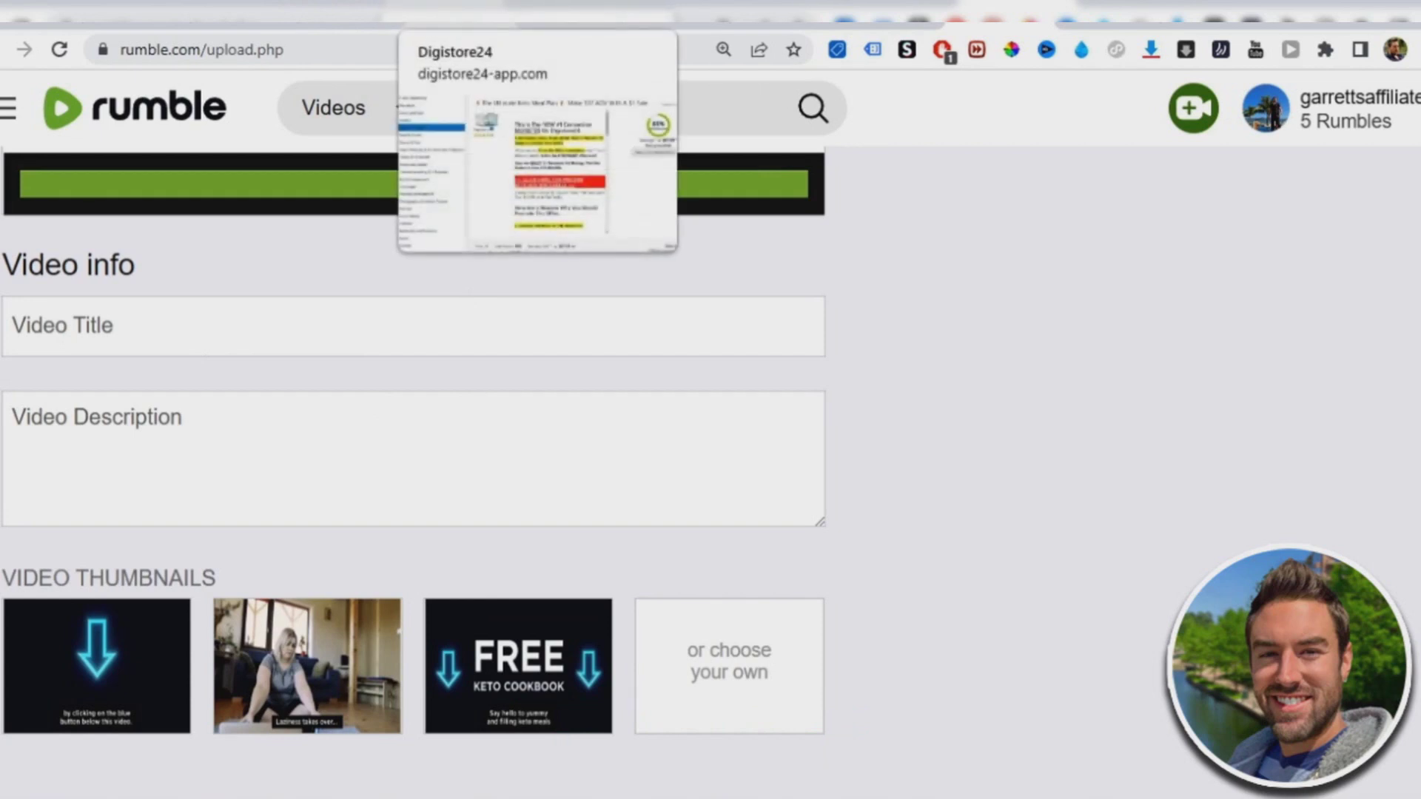
Step: Preview the Keto Meal Plan promolink's free keto recipes video page, then close it
{"action": "left_click", "coordinate": [538, 14]}
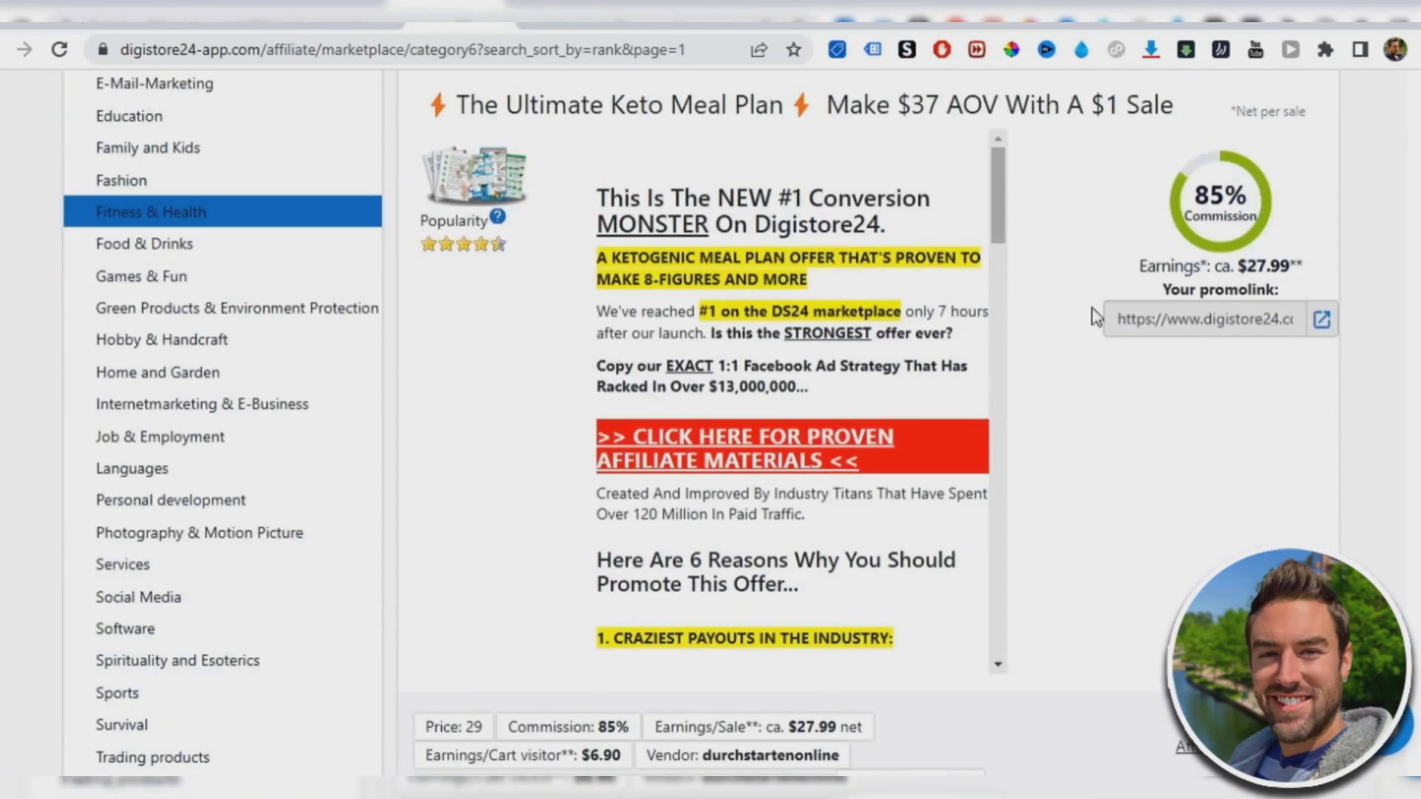
{"action": "left_click", "coordinate": [1321, 320]}
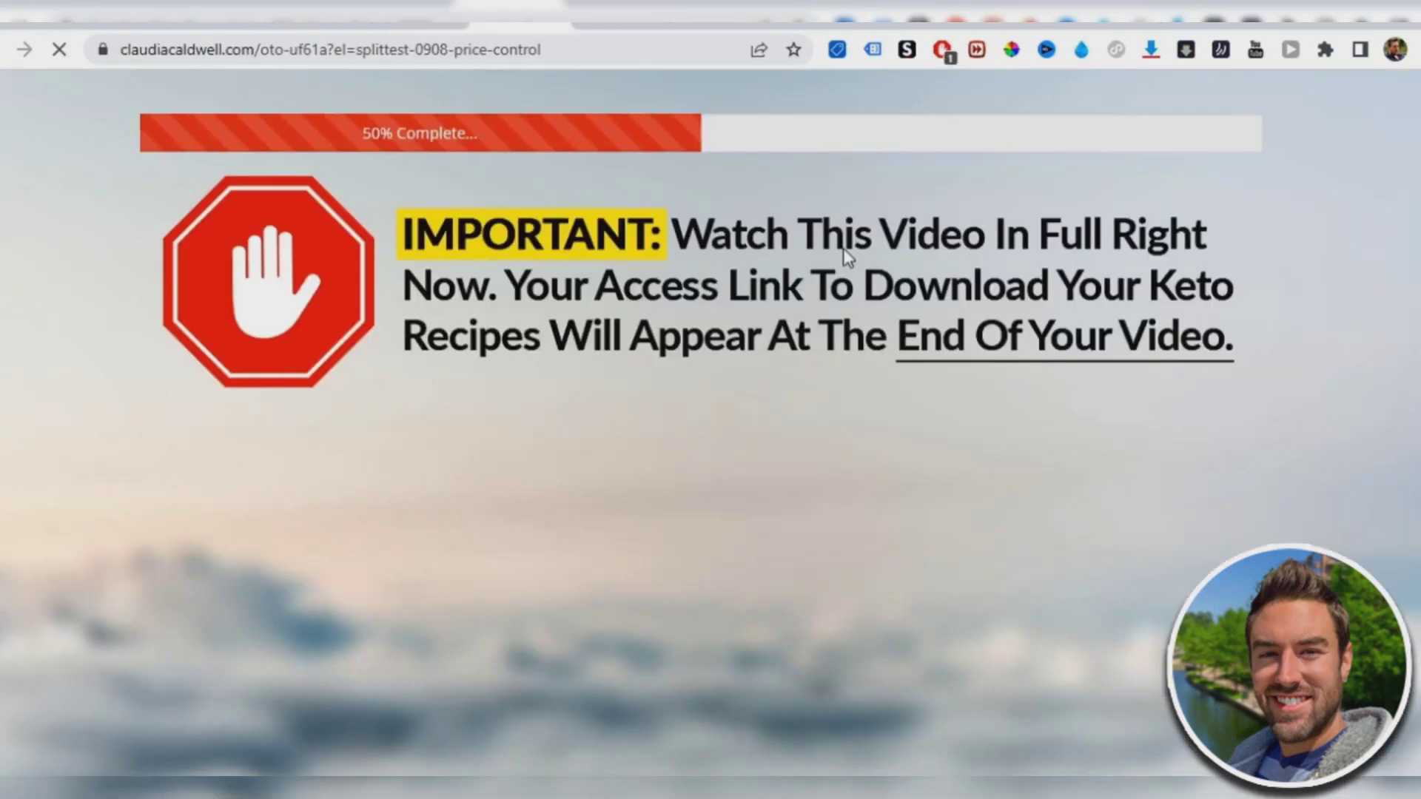
{"action": "scroll", "coordinate": [611, 329], "scroll_direction": "down", "scroll_amount": 5}
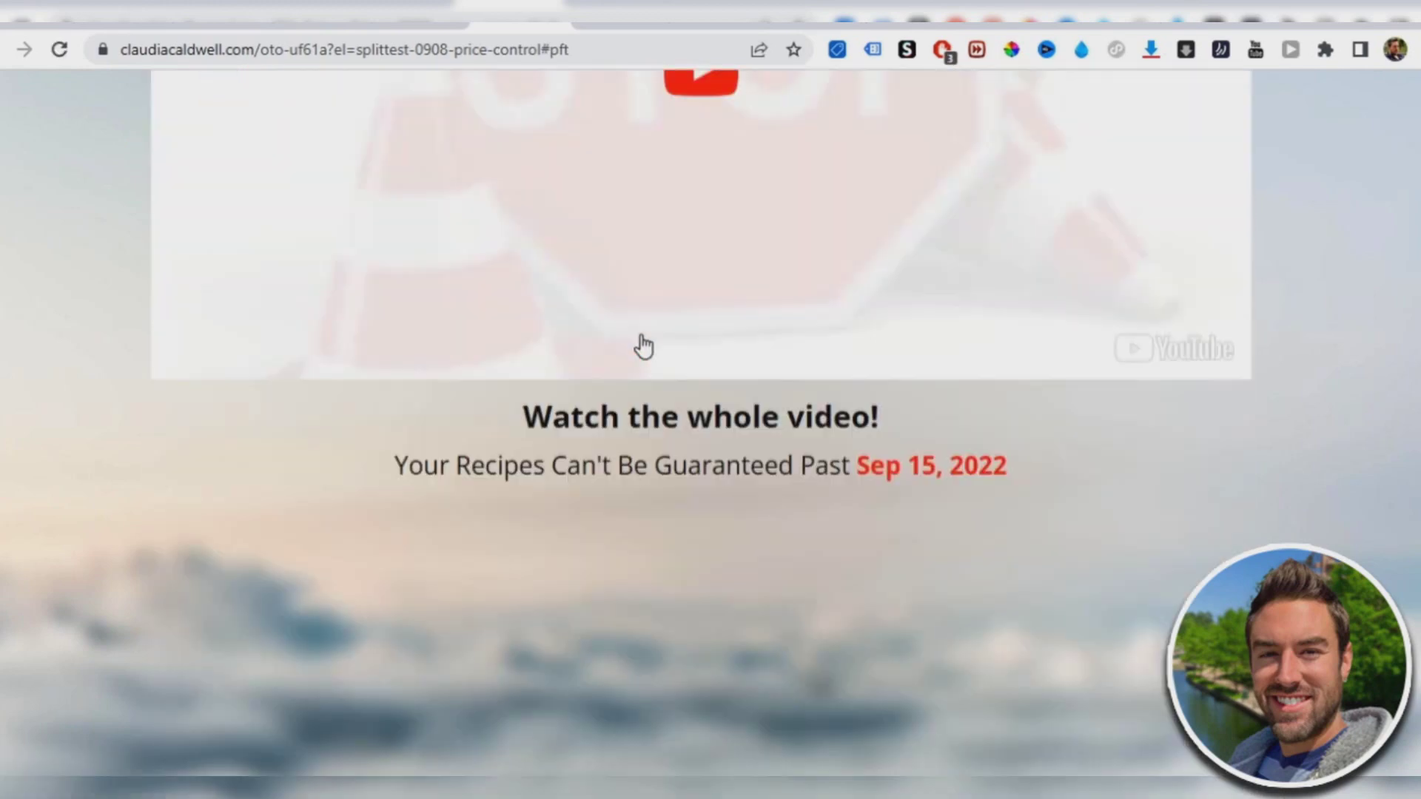
{"action": "scroll", "coordinate": [639, 345], "scroll_direction": "down", "scroll_amount": 3}
{"action": "scroll", "coordinate": [638, 355], "scroll_direction": "up", "scroll_amount": 4}
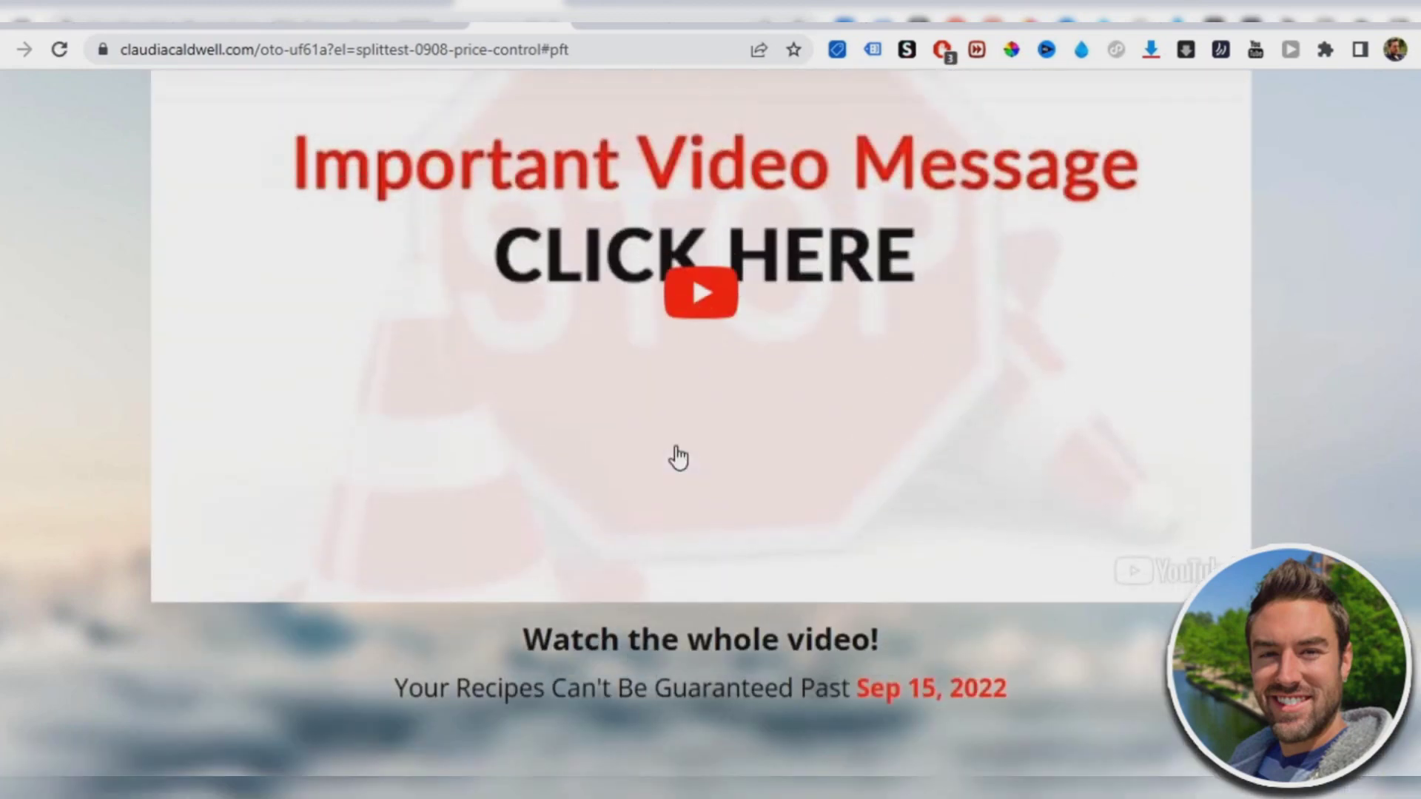
{"action": "scroll", "coordinate": [644, 378], "scroll_direction": "up", "scroll_amount": 4}
{"action": "scroll", "coordinate": [621, 400], "scroll_direction": "down", "scroll_amount": 2}
{"action": "scroll", "coordinate": [653, 403], "scroll_direction": "up", "scroll_amount": 2}
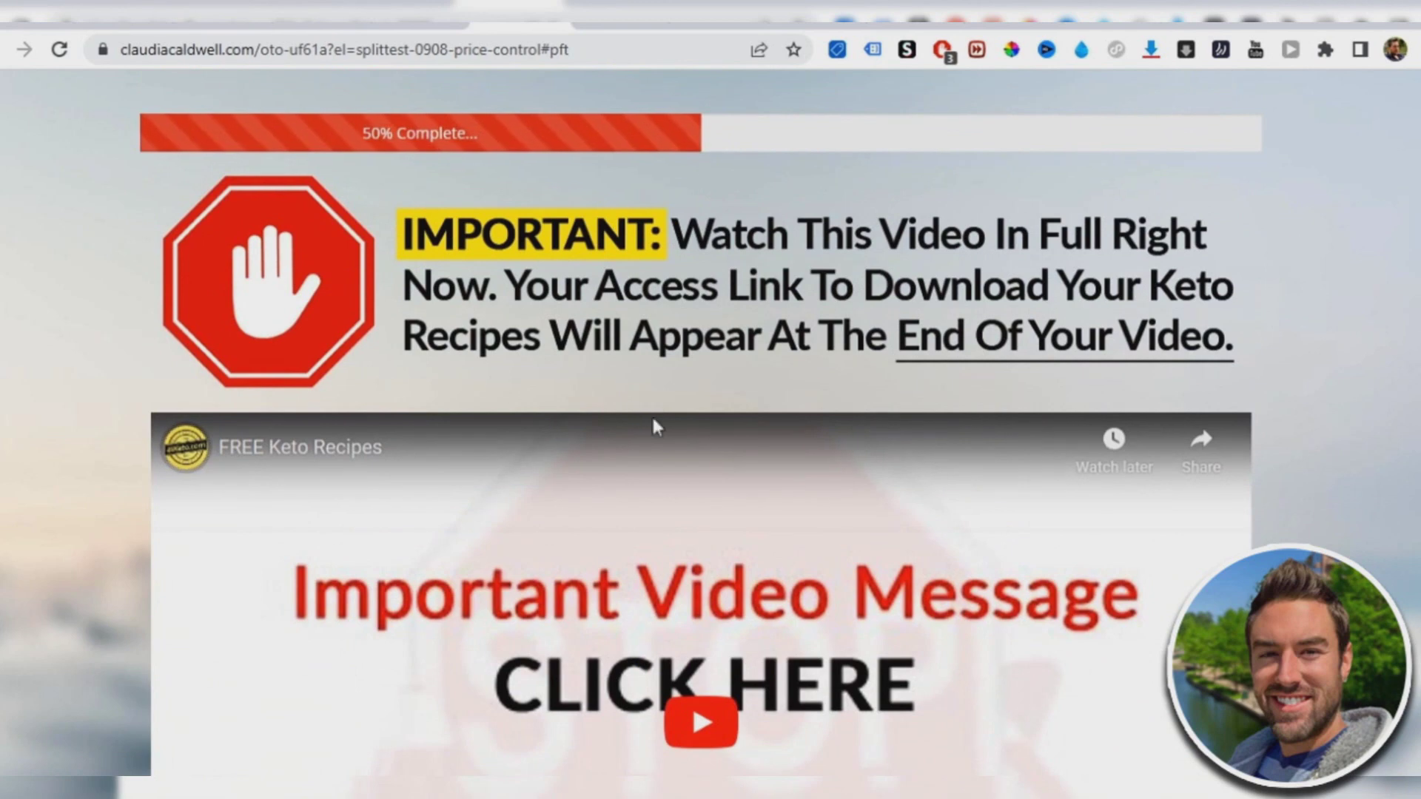
{"action": "key", "text": "ctrl+w"}
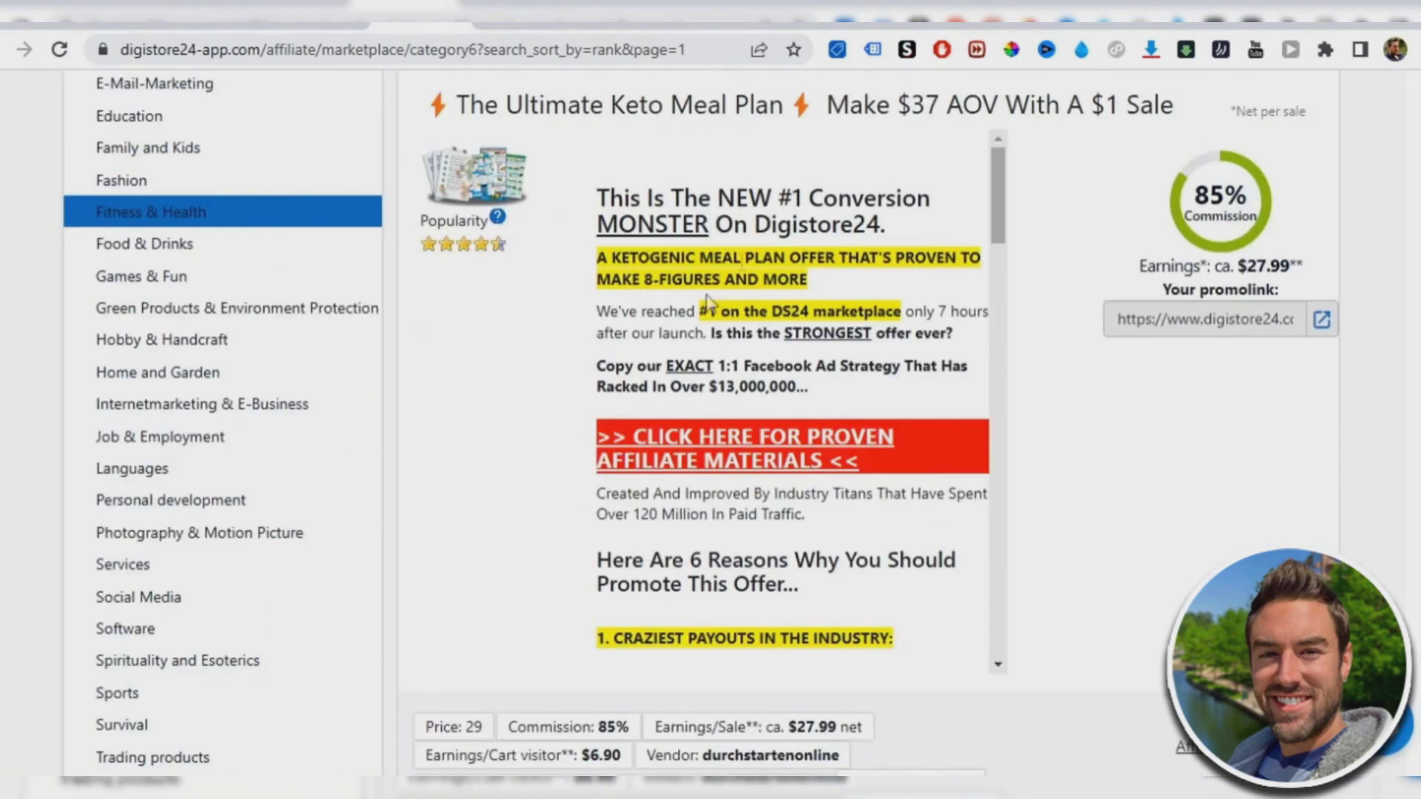
{"action": "scroll", "coordinate": [676, 253], "scroll_direction": "down", "scroll_amount": 2}
{"action": "scroll", "coordinate": [676, 253], "scroll_direction": "up", "scroll_amount": 2}
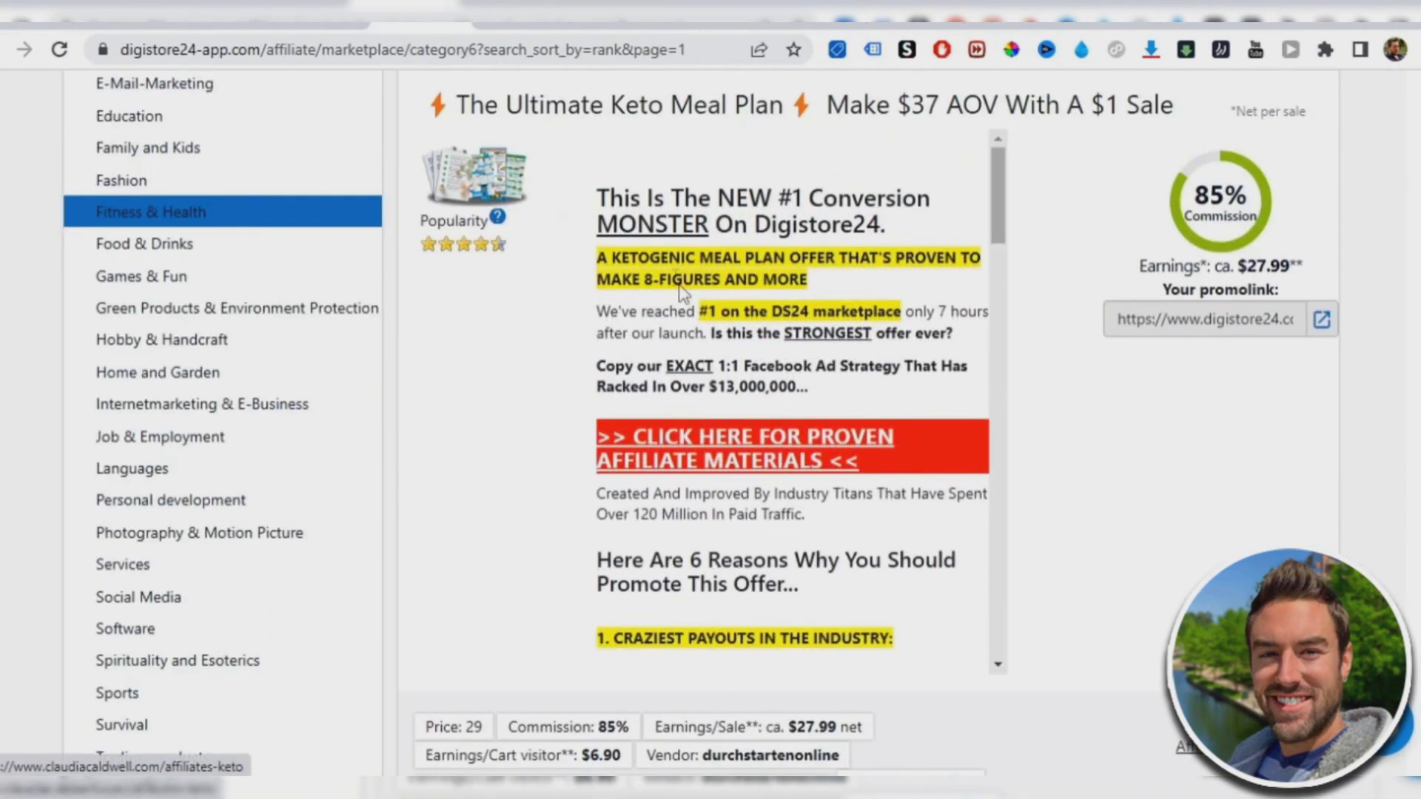
Step: Copy the offer title 'The Ultimate Keto Meal Plan' from the Digistore24 listing
{"action": "left_click_drag", "start_coordinate": [598, 258], "coordinate": [779, 258]}
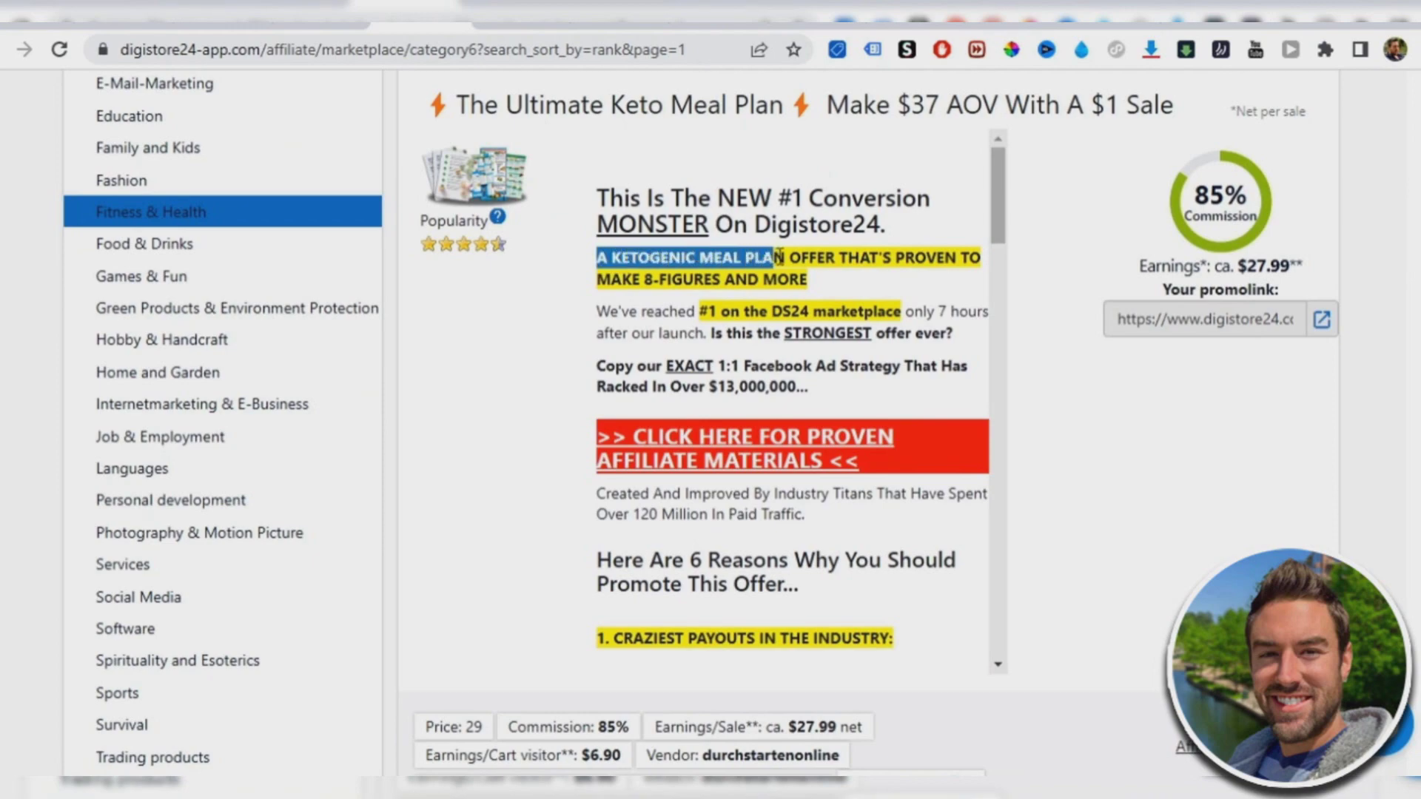
{"action": "scroll", "coordinate": [781, 258], "scroll_direction": "down", "scroll_amount": 3}
{"action": "scroll", "coordinate": [722, 278], "scroll_direction": "down", "scroll_amount": 2}
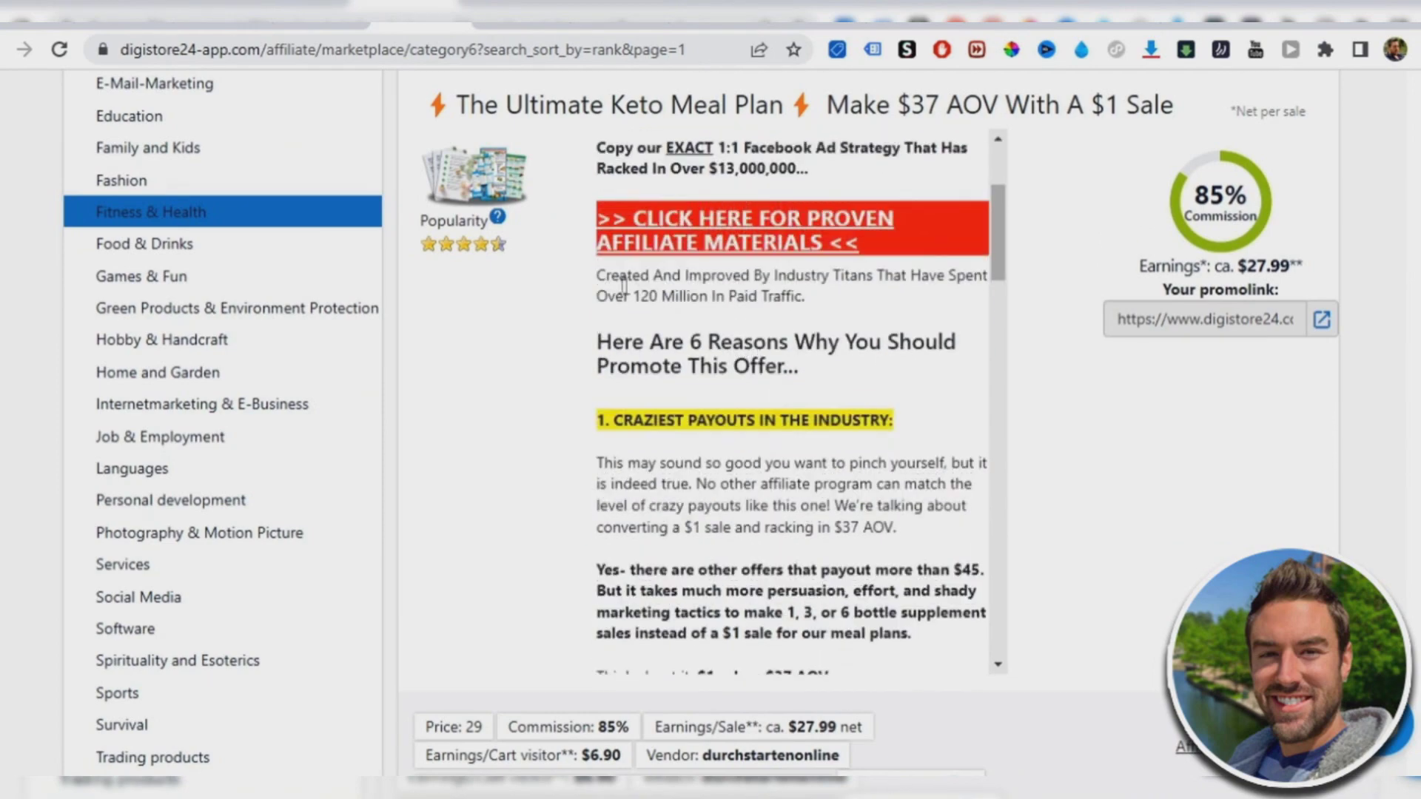
{"action": "scroll", "coordinate": [624, 284], "scroll_direction": "down", "scroll_amount": 3}
{"action": "scroll", "coordinate": [632, 284], "scroll_direction": "down", "scroll_amount": 2}
{"action": "scroll", "coordinate": [638, 285], "scroll_direction": "down", "scroll_amount": 3}
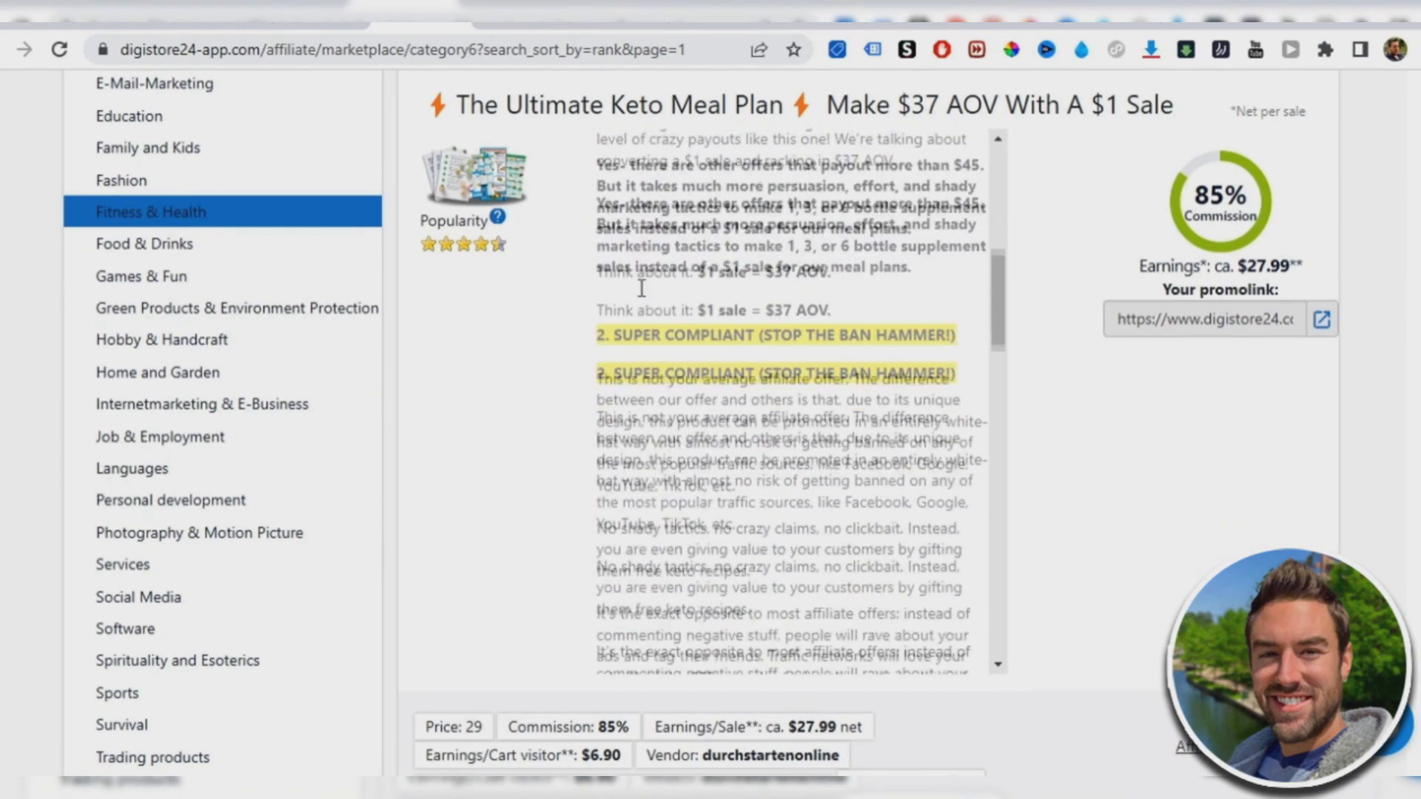
{"action": "scroll", "coordinate": [648, 287], "scroll_direction": "down", "scroll_amount": 3}
{"action": "scroll", "coordinate": [646, 286], "scroll_direction": "up", "scroll_amount": 5}
{"action": "scroll", "coordinate": [647, 287], "scroll_direction": "up", "scroll_amount": 5}
{"action": "scroll", "coordinate": [666, 389], "scroll_direction": "up", "scroll_amount": 5}
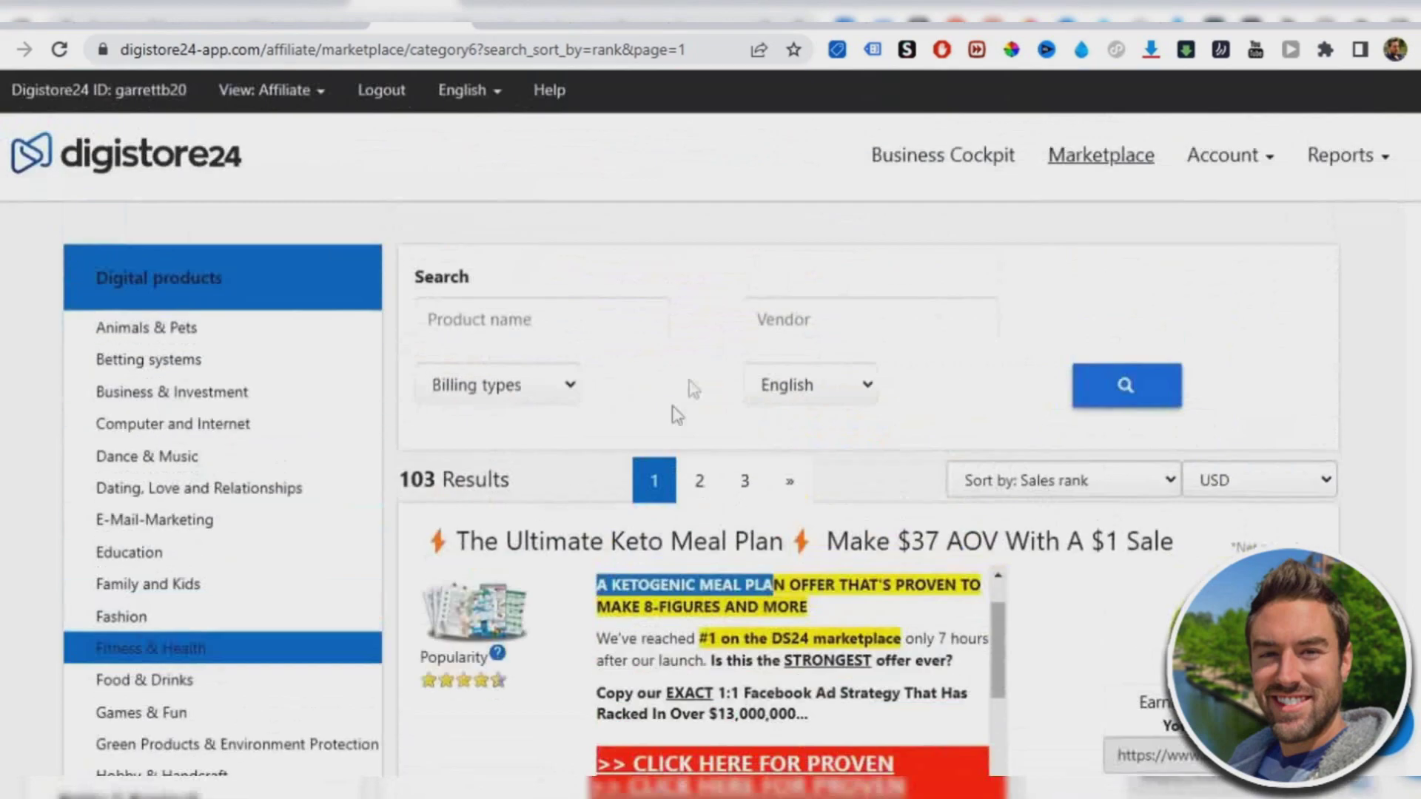
{"action": "scroll", "coordinate": [560, 402], "scroll_direction": "down", "scroll_amount": 2}
{"action": "left_click_drag", "start_coordinate": [457, 323], "coordinate": [781, 324]}
{"action": "right_click", "coordinate": [782, 325]}
{"action": "left_click", "coordinate": [810, 343]}
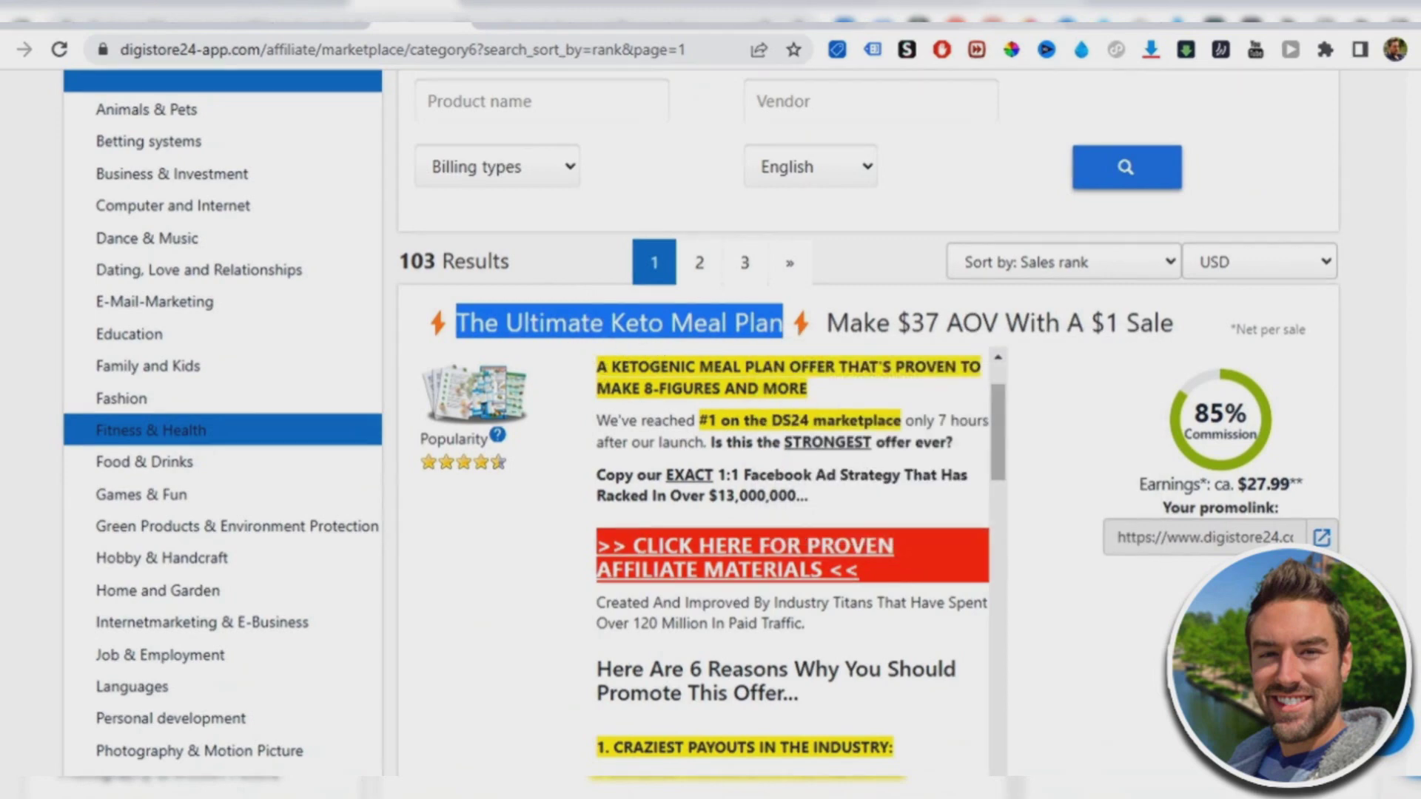
Step: Paste 'The Ultimate Keto Meal Plan' as the Rumble video title
{"action": "left_click", "coordinate": [1010, 13]}
{"action": "left_click", "coordinate": [105, 324]}
{"action": "key", "text": "ctrl+v"}
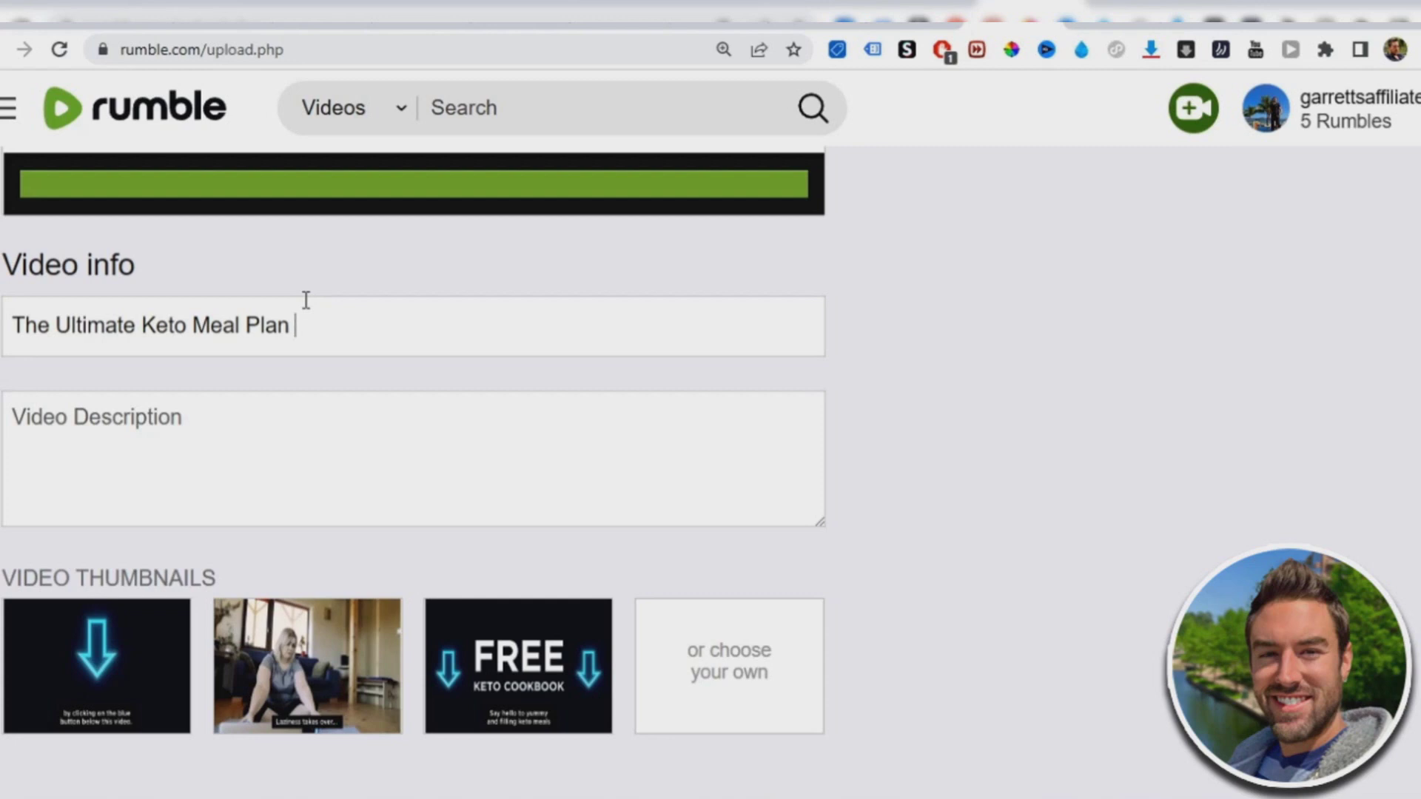
{"action": "type", "text": "That Sheds F"}
{"action": "type", "text": "at Overni"}
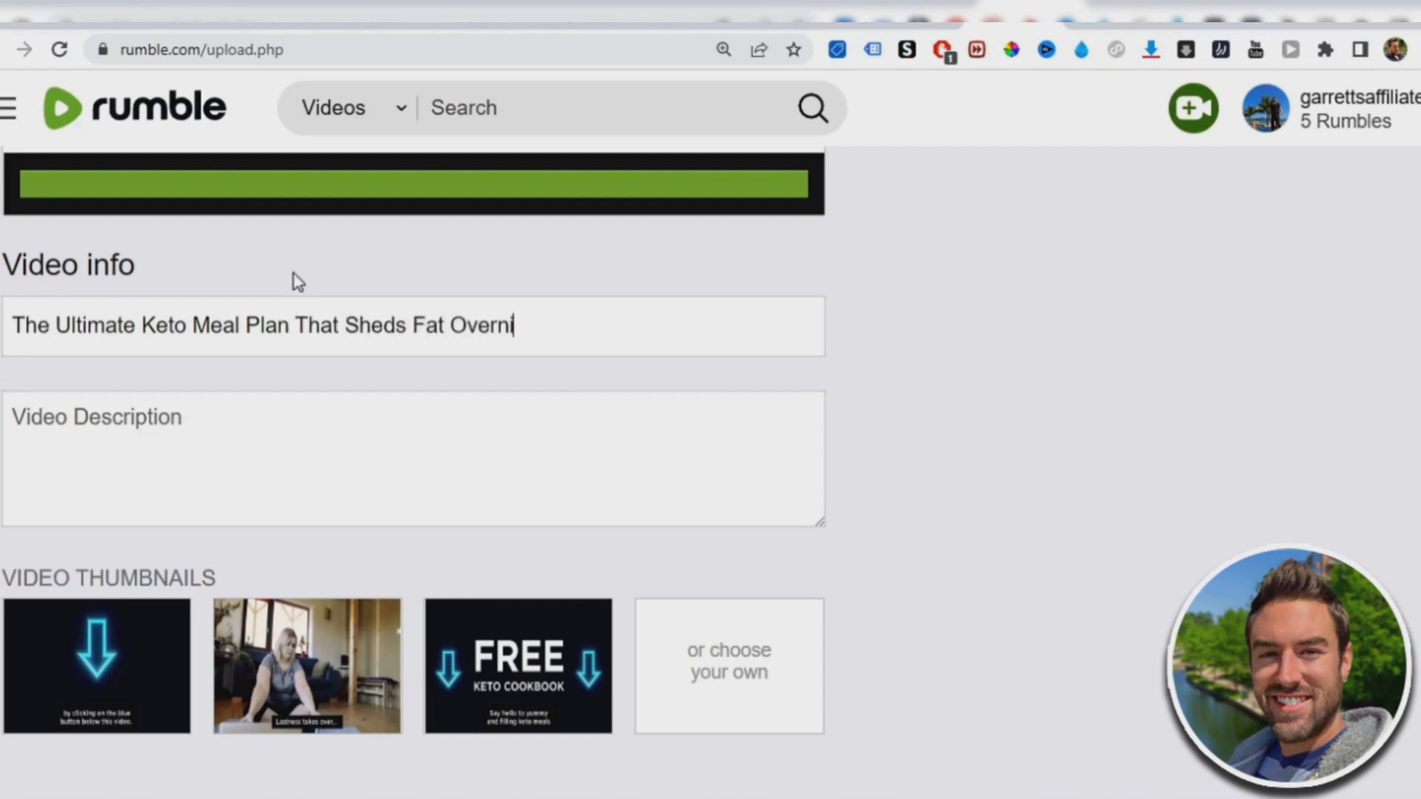
{"action": "type", "text": "ght!"}
{"action": "scroll", "coordinate": [435, 291], "scroll_direction": "down", "scroll_amount": 1}
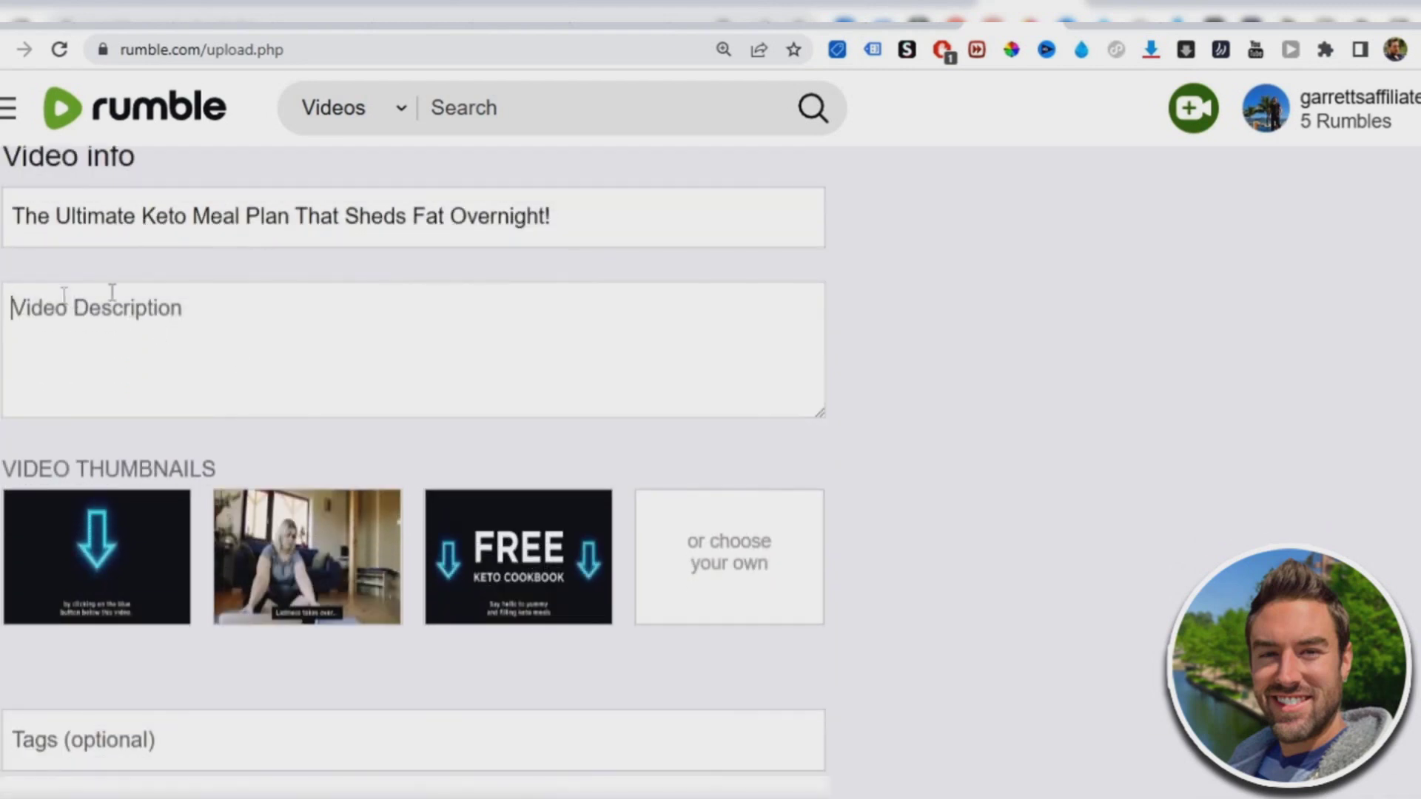
{"action": "scroll", "coordinate": [822, 410], "scroll_direction": "up", "scroll_amount": 1}
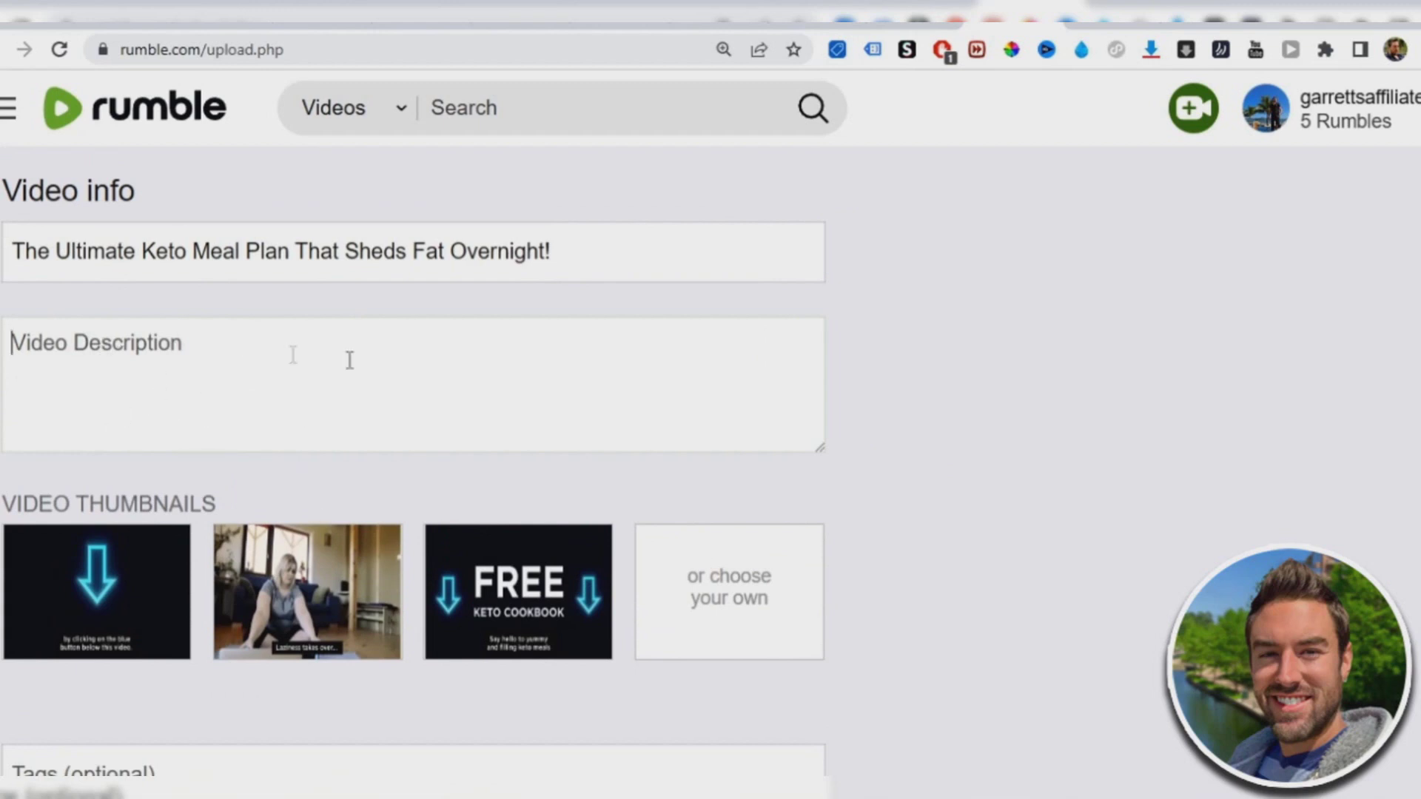
{"action": "scroll", "coordinate": [233, 378], "scroll_direction": "up", "scroll_amount": 1}
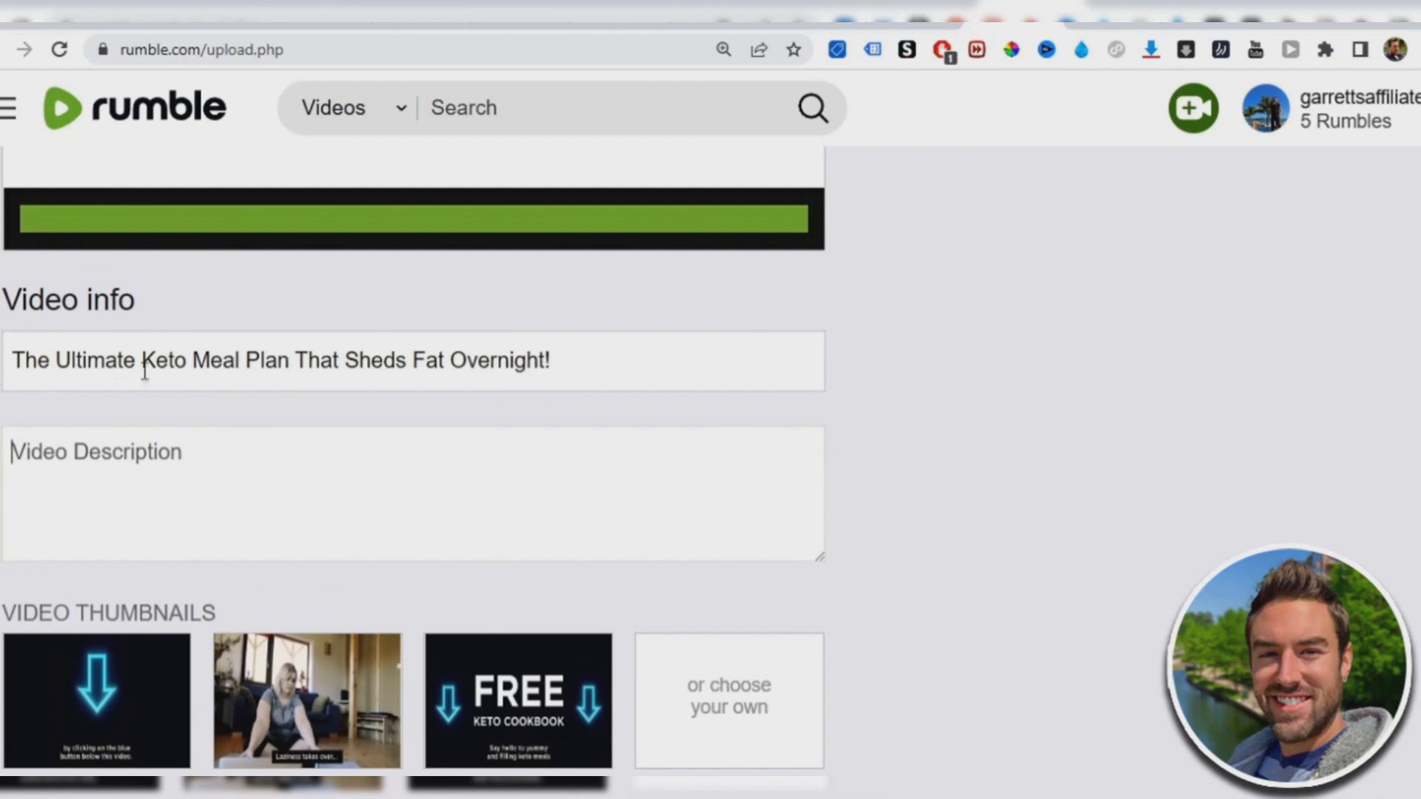
{"action": "type", "text": "Discover "}
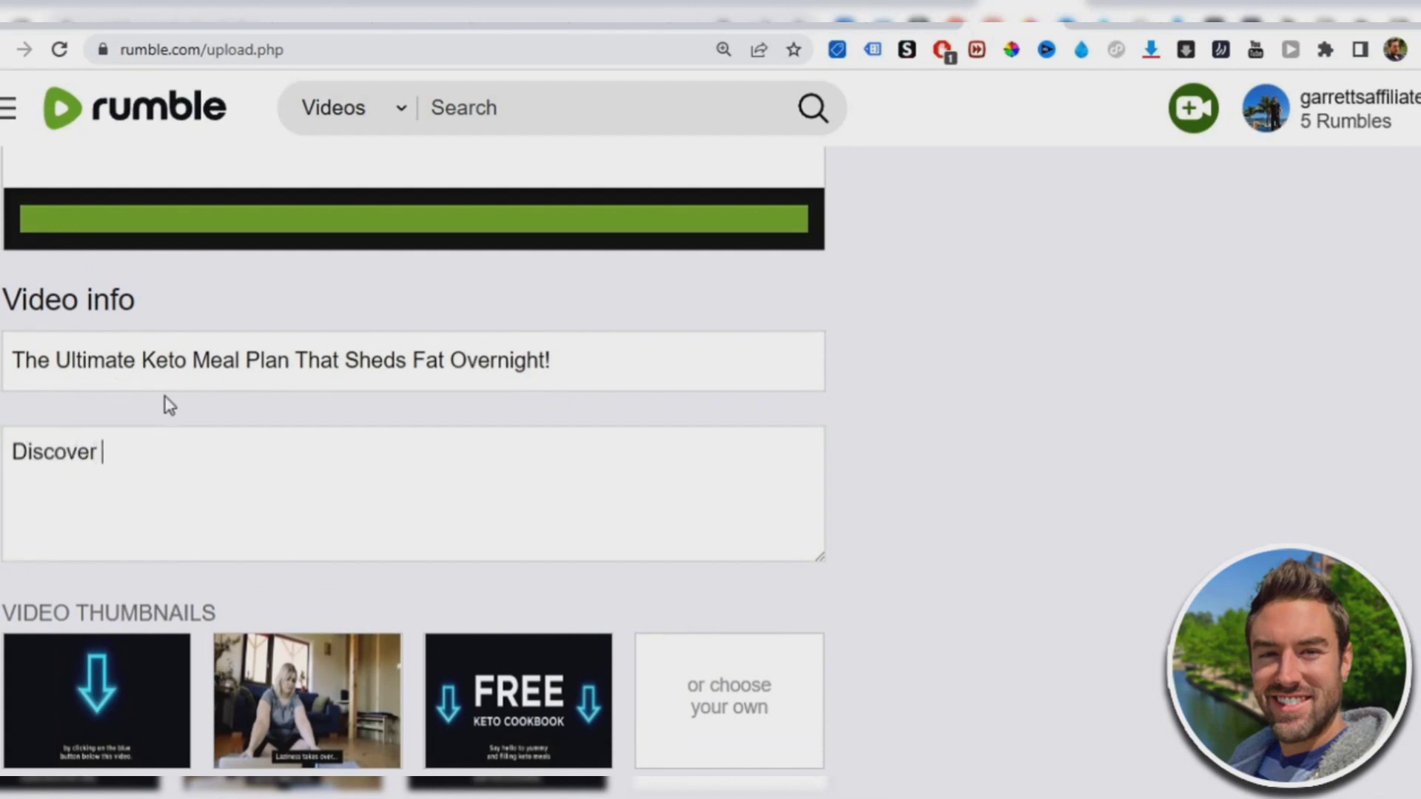
{"action": "type", "text": "the "}
{"action": "type", "text": "ultimate keto m"}
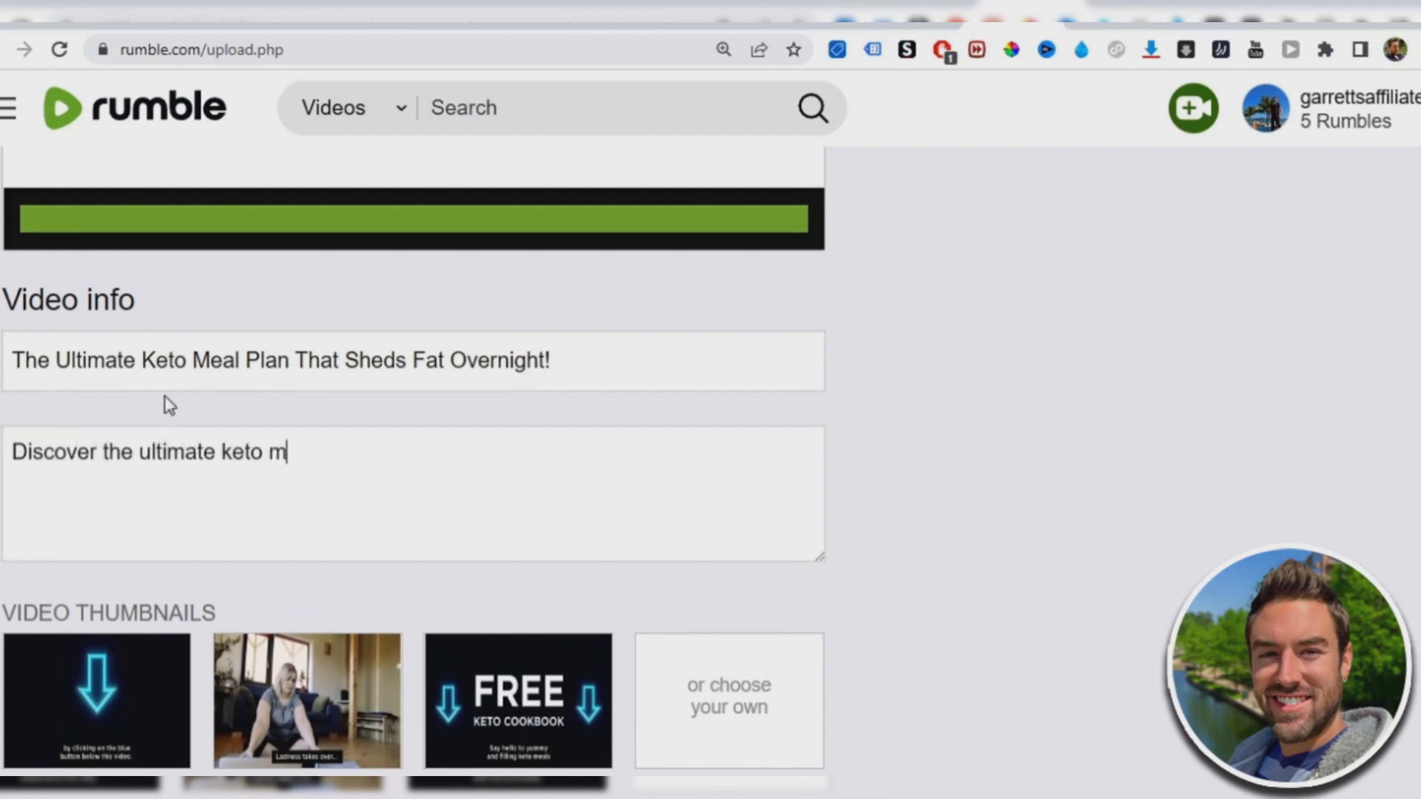
{"action": "type", "text": "eal plan to shed fat"}
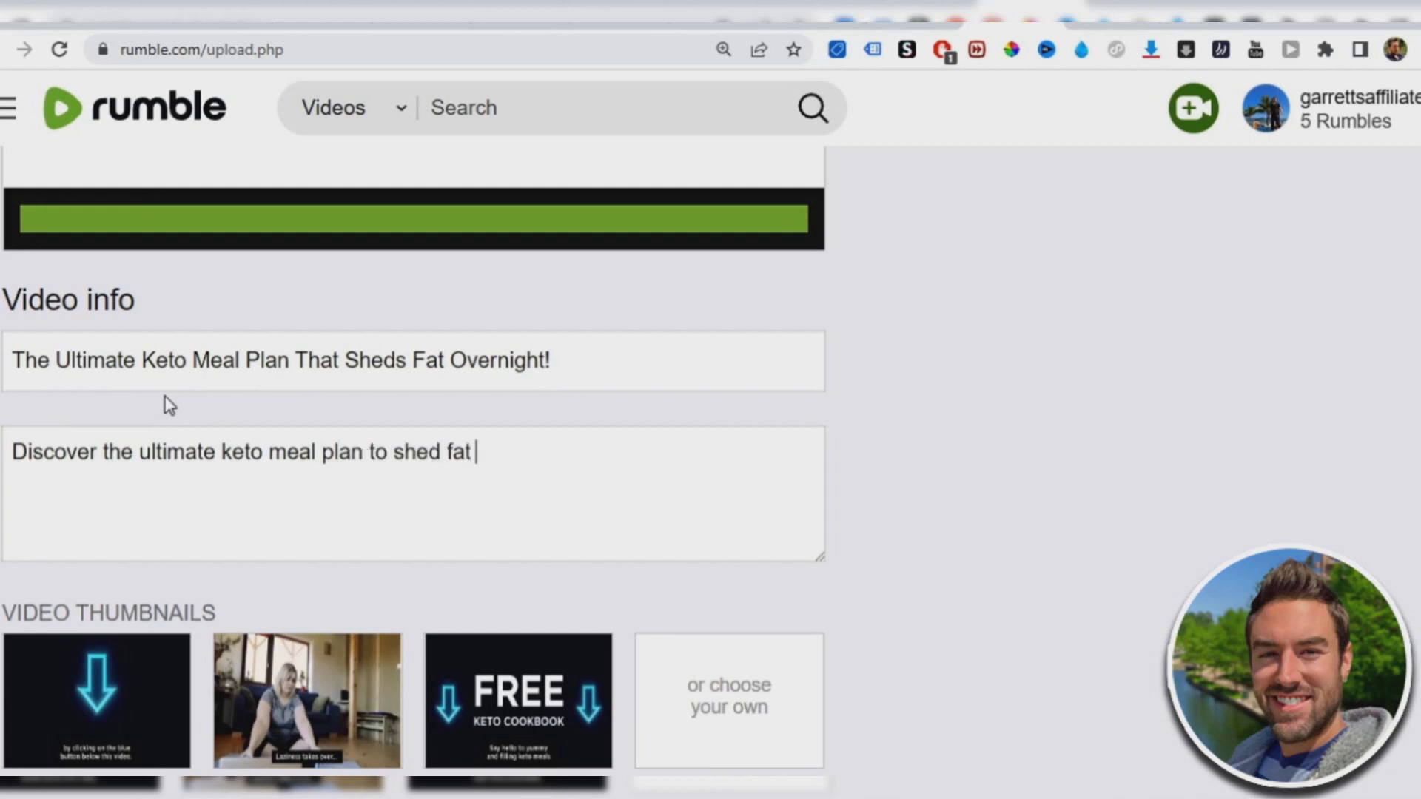
{"action": "type", "text": "even if you don't have ti"}
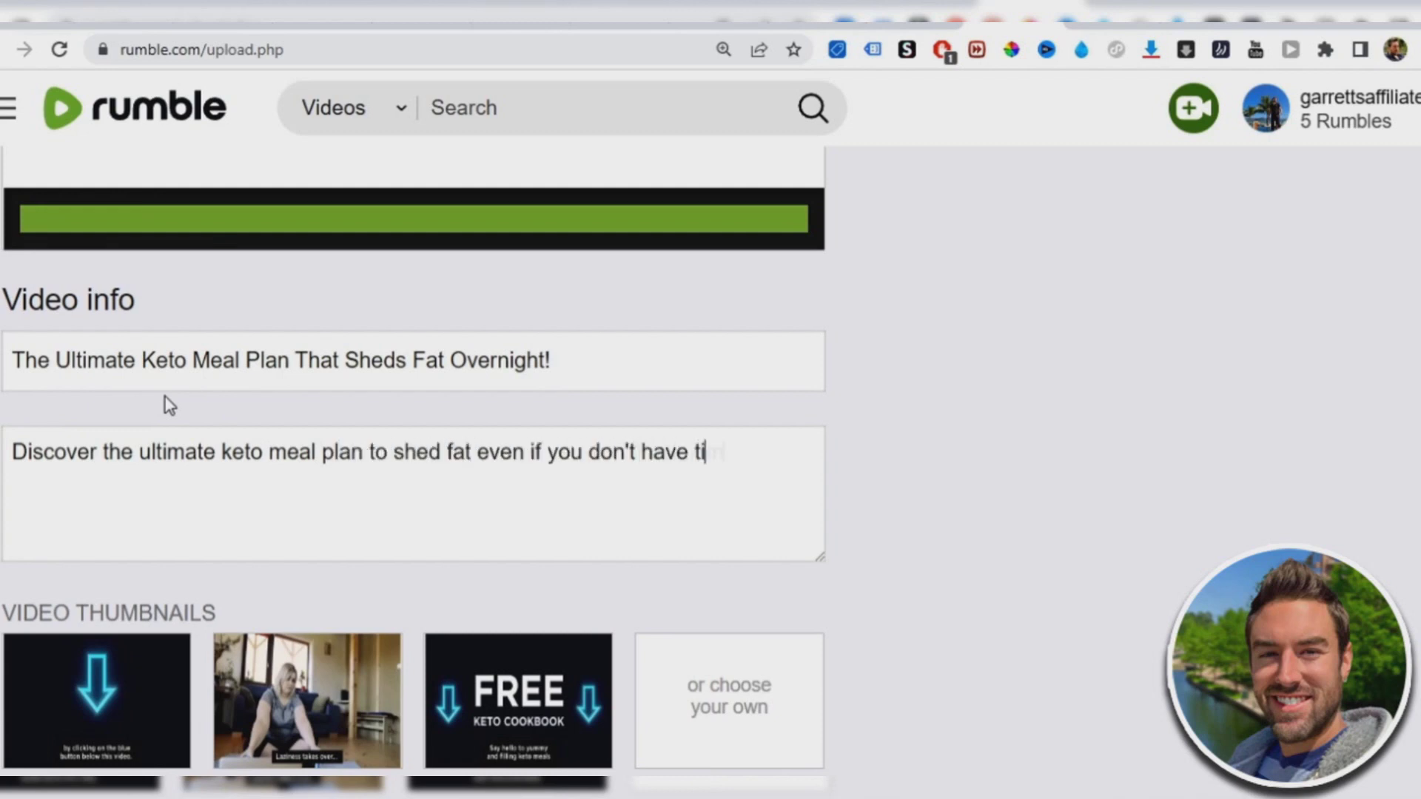
{"action": "type", "text": "ci"}
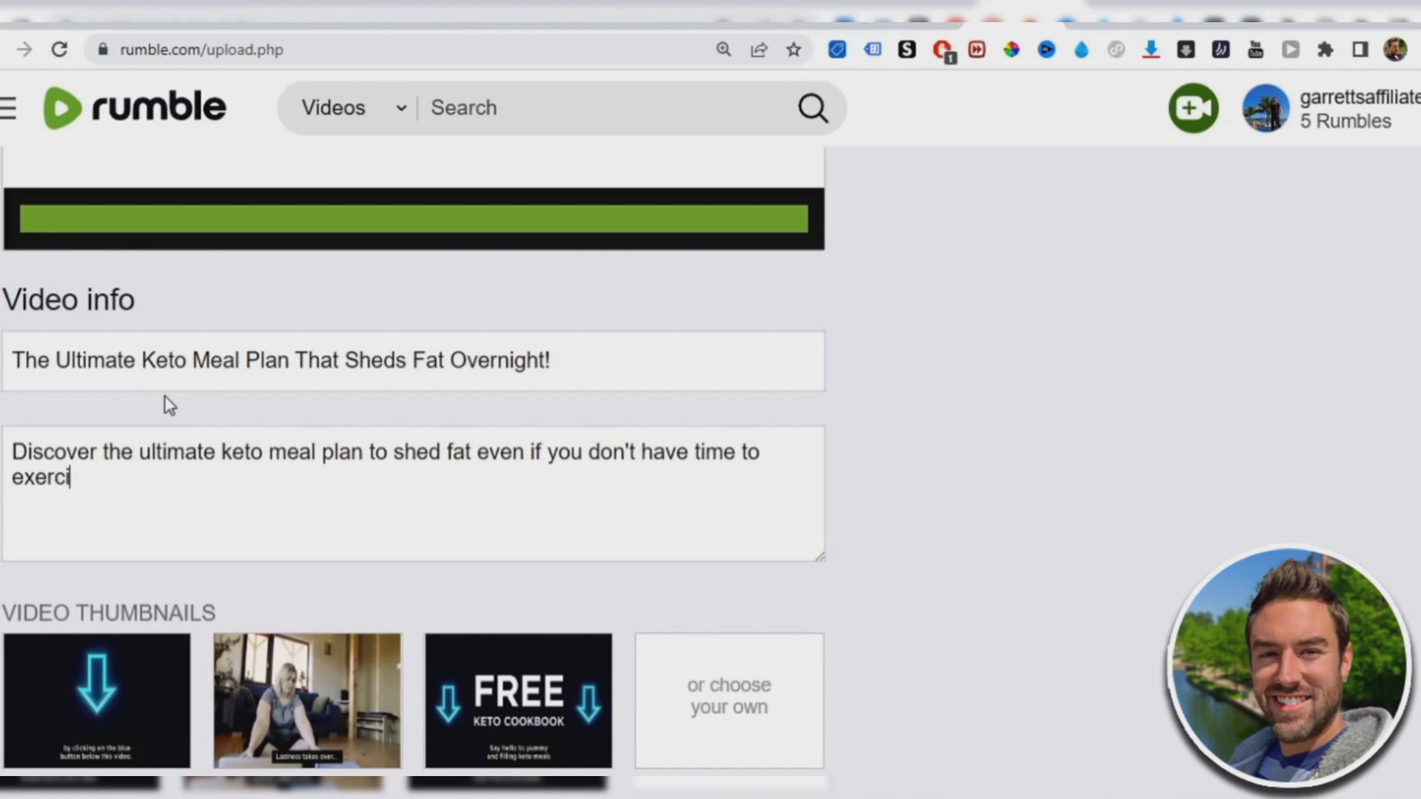
{"action": "type", "text": "se or don't want to"}
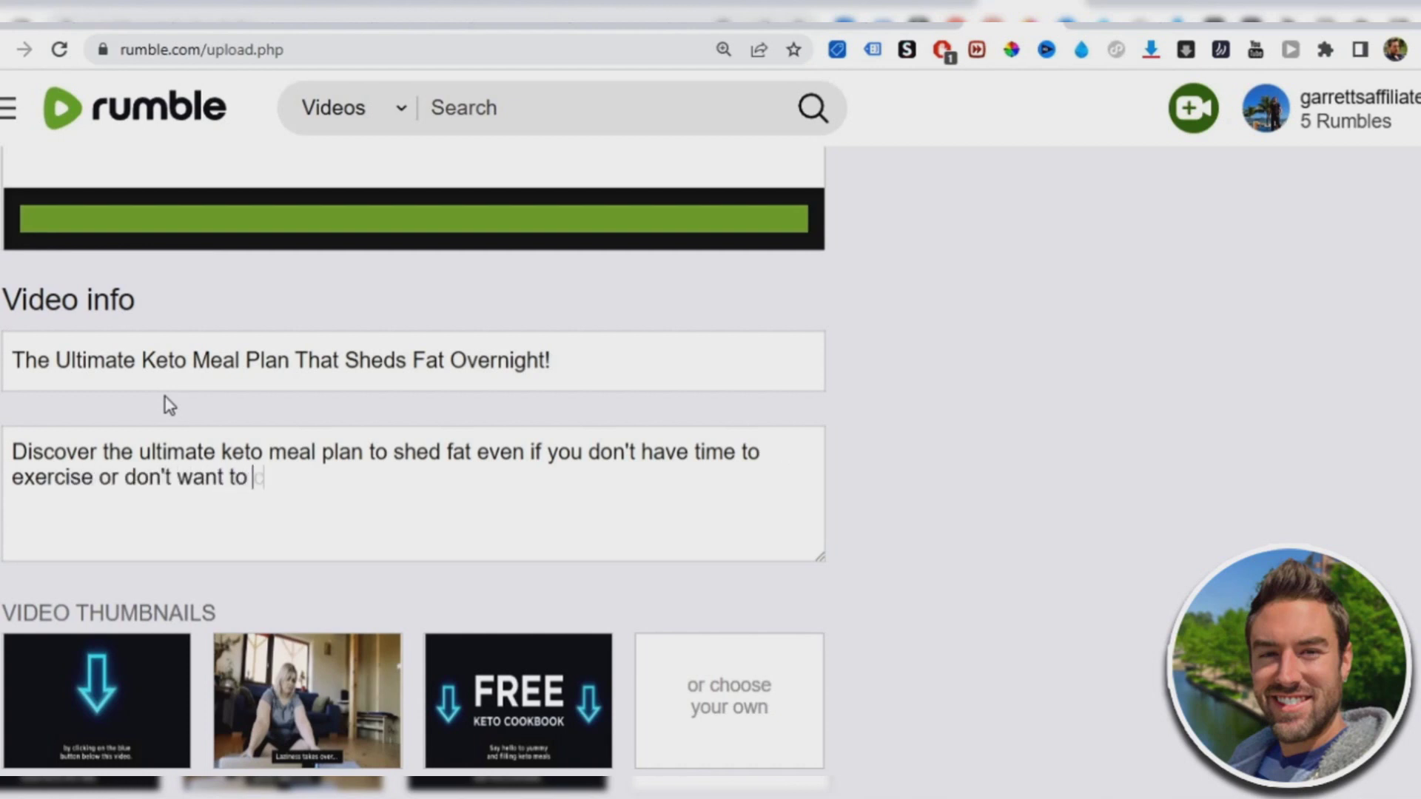
{"action": "type", "text": " cut out out your fav"}
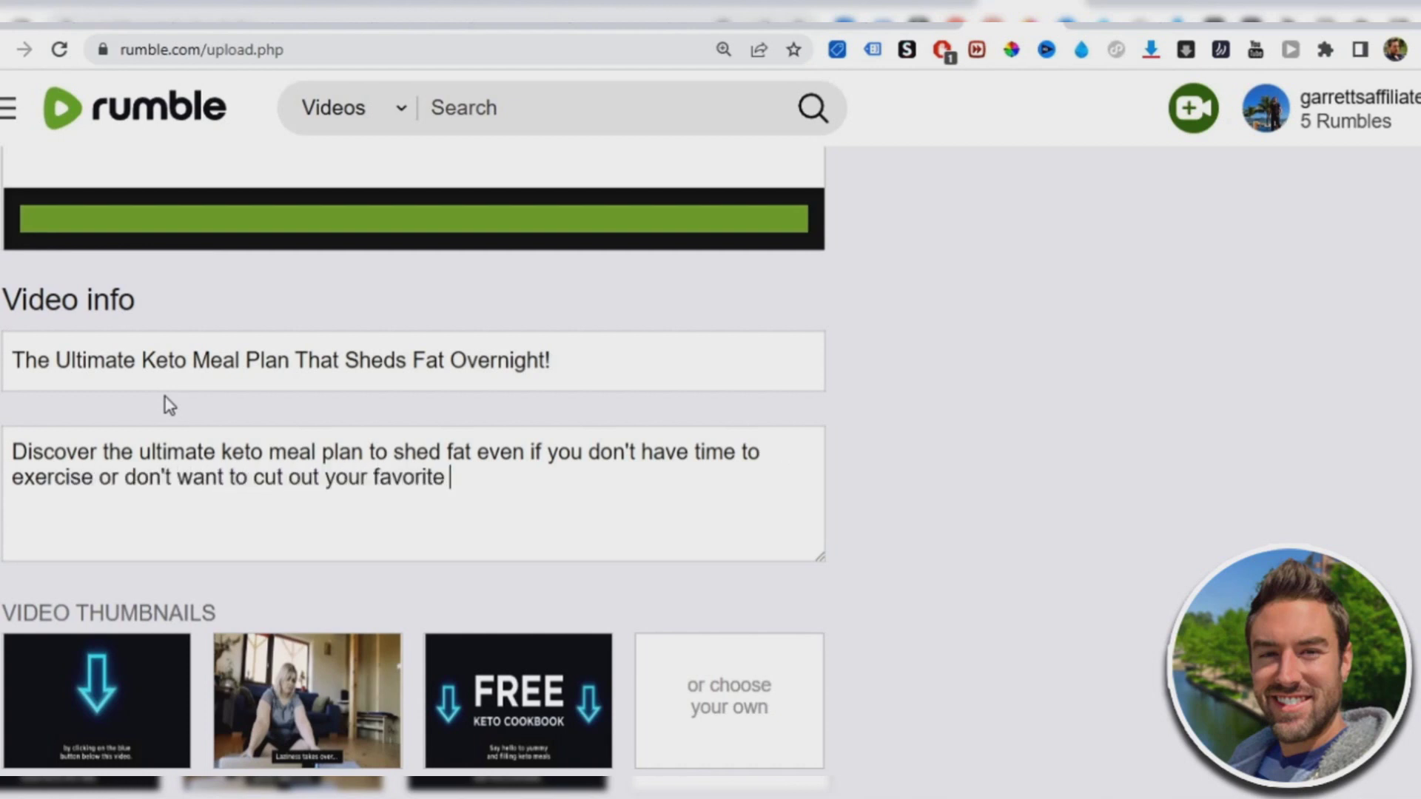
{"action": "type", "text": "meals!"}
Step: Finish the keto pitch paragraph and start the 'Click here to discover the BEST keto meal plan now -' line
{"action": "key", "text": "Return"}
{"action": "key", "text": "Return"}
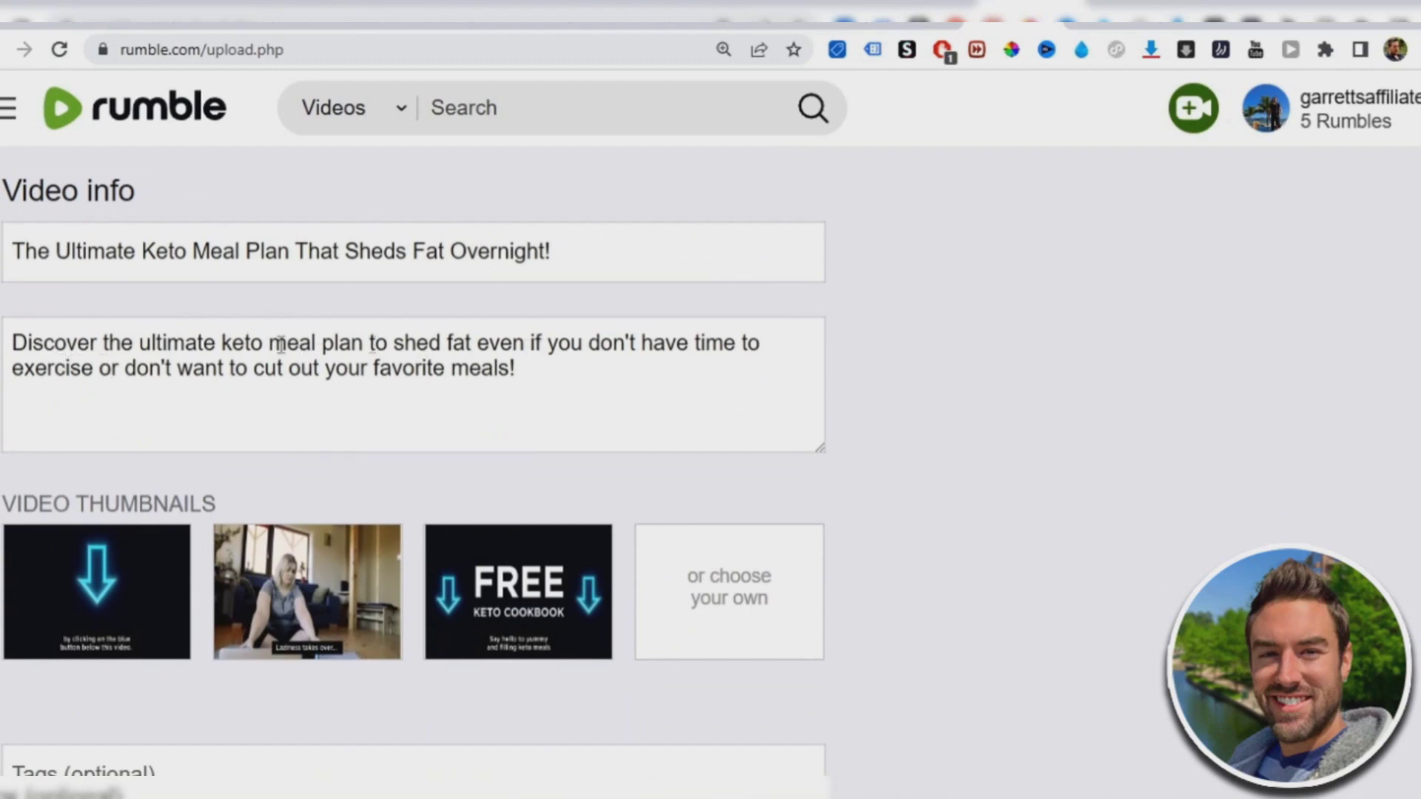
{"action": "scroll", "coordinate": [238, 341], "scroll_direction": "up", "scroll_amount": 3}
{"action": "scroll", "coordinate": [332, 278], "scroll_direction": "up", "scroll_amount": 5}
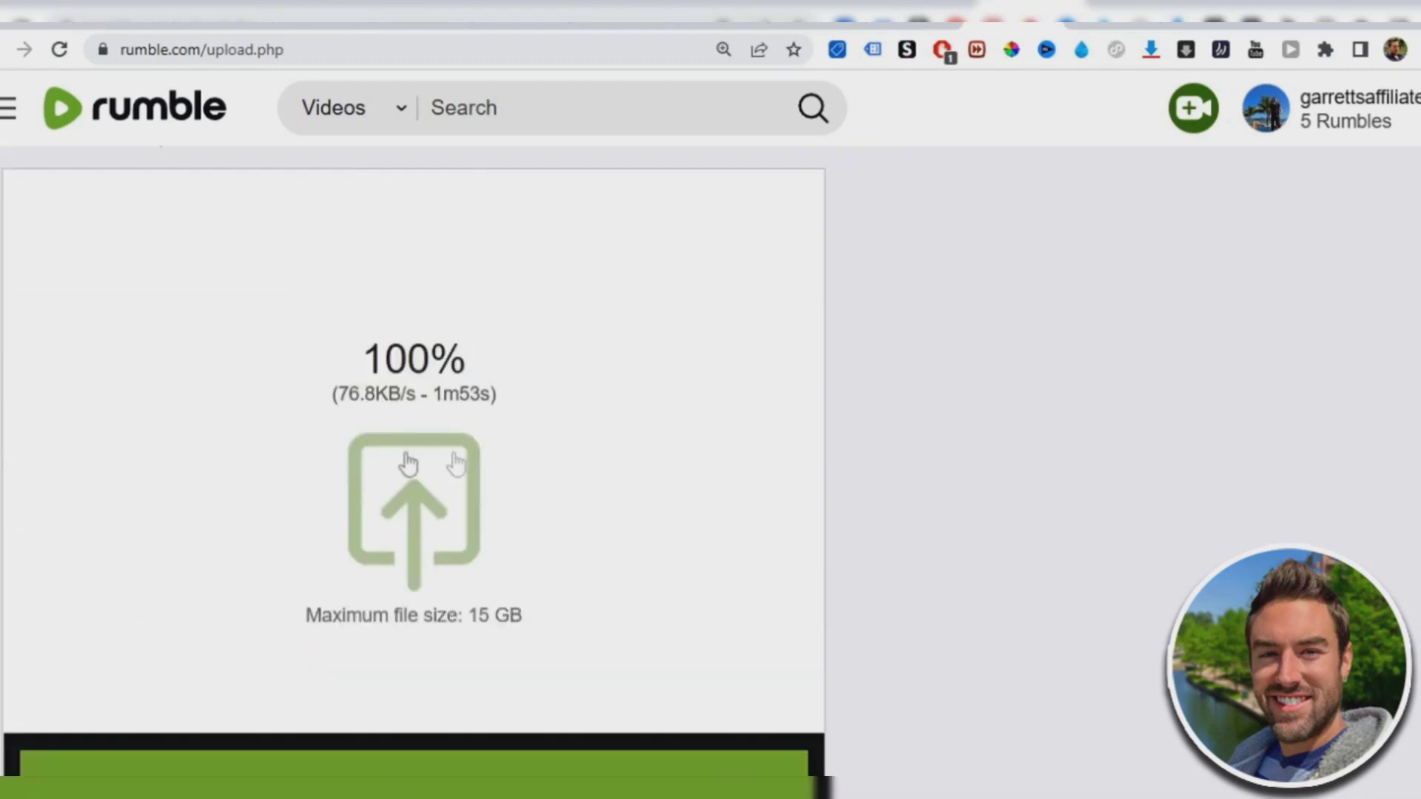
{"action": "scroll", "coordinate": [353, 420], "scroll_direction": "down", "scroll_amount": 3}
{"action": "scroll", "coordinate": [352, 421], "scroll_direction": "down", "scroll_amount": 3}
{"action": "scroll", "coordinate": [322, 244], "scroll_direction": "down", "scroll_amount": 3}
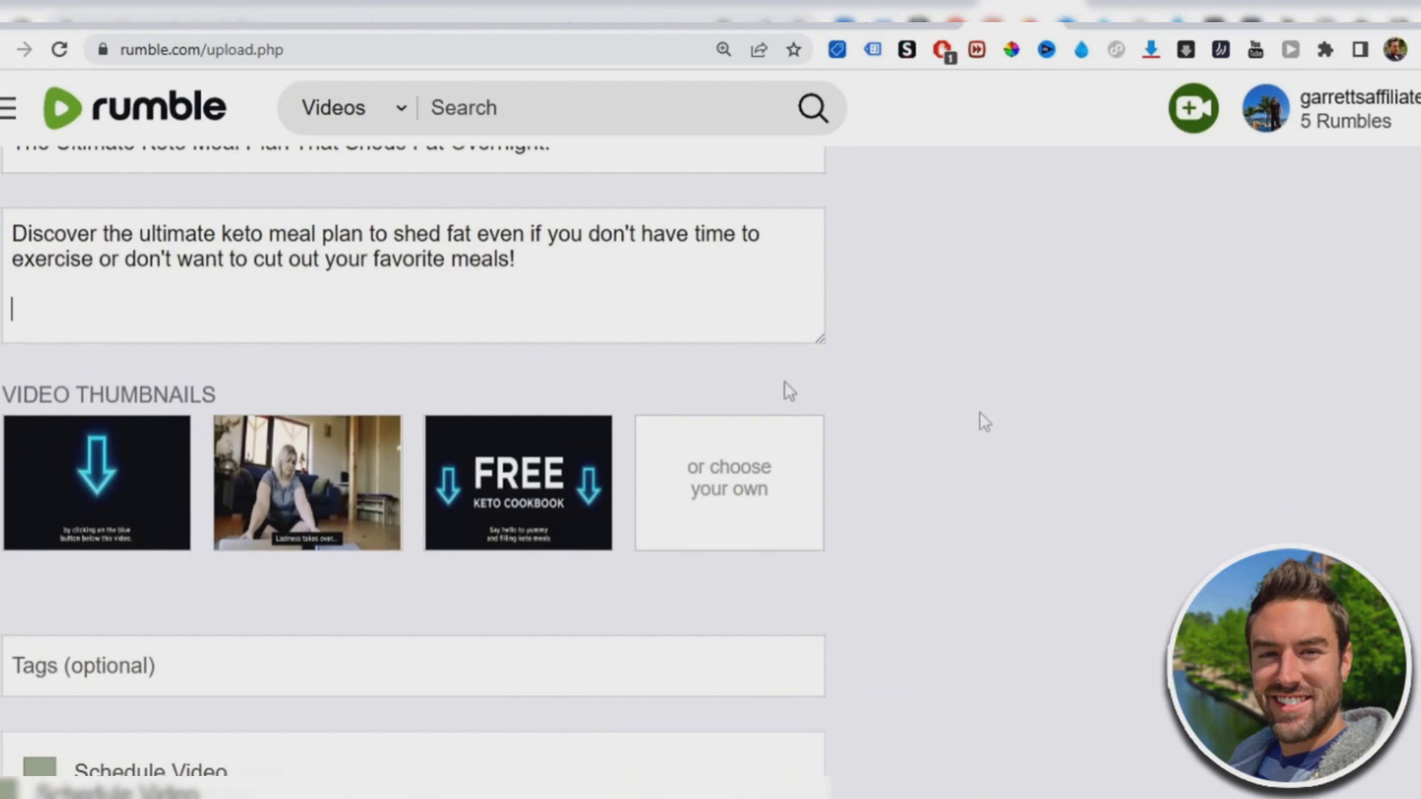
{"action": "scroll", "coordinate": [788, 392], "scroll_direction": "up", "scroll_amount": 1}
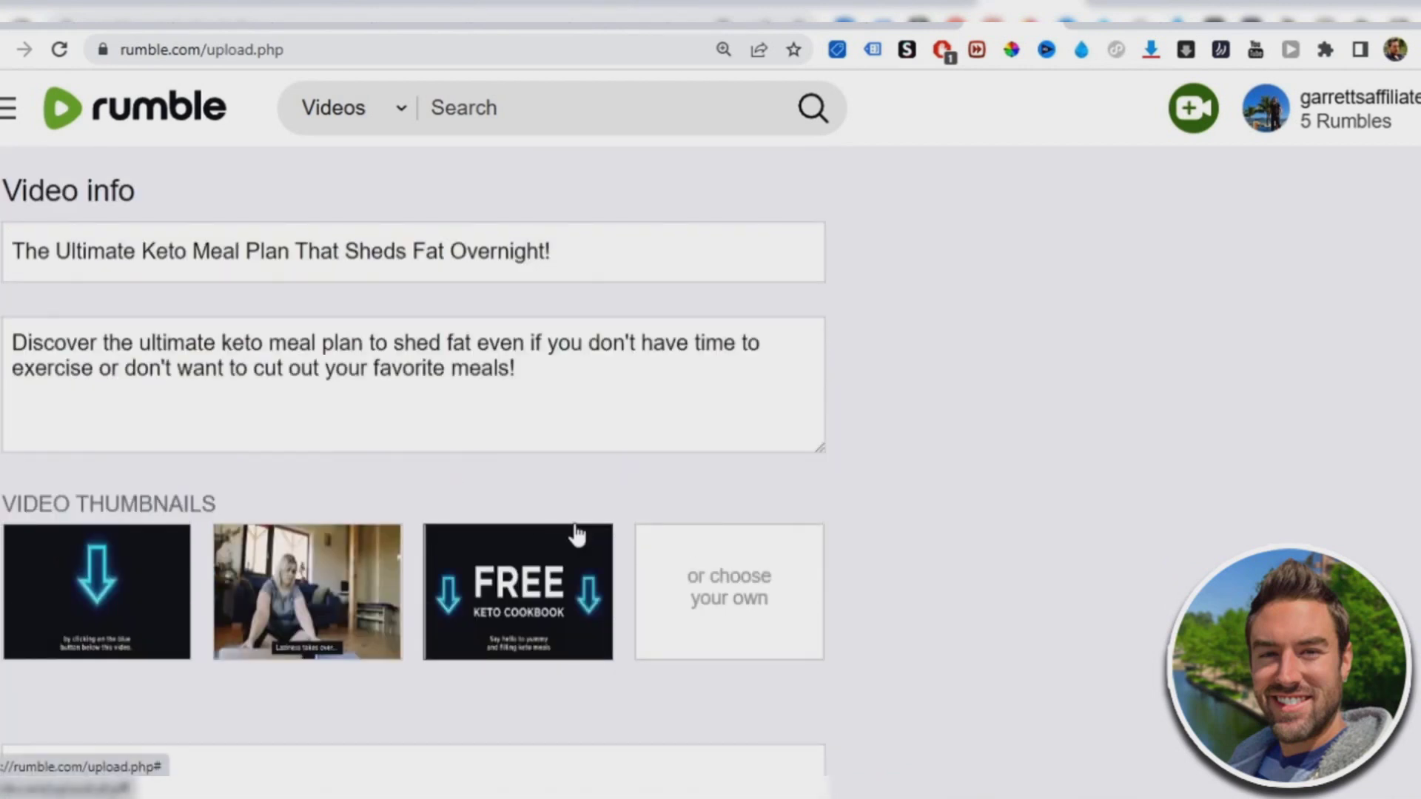
{"action": "type", "text": "lick here to discvo"}
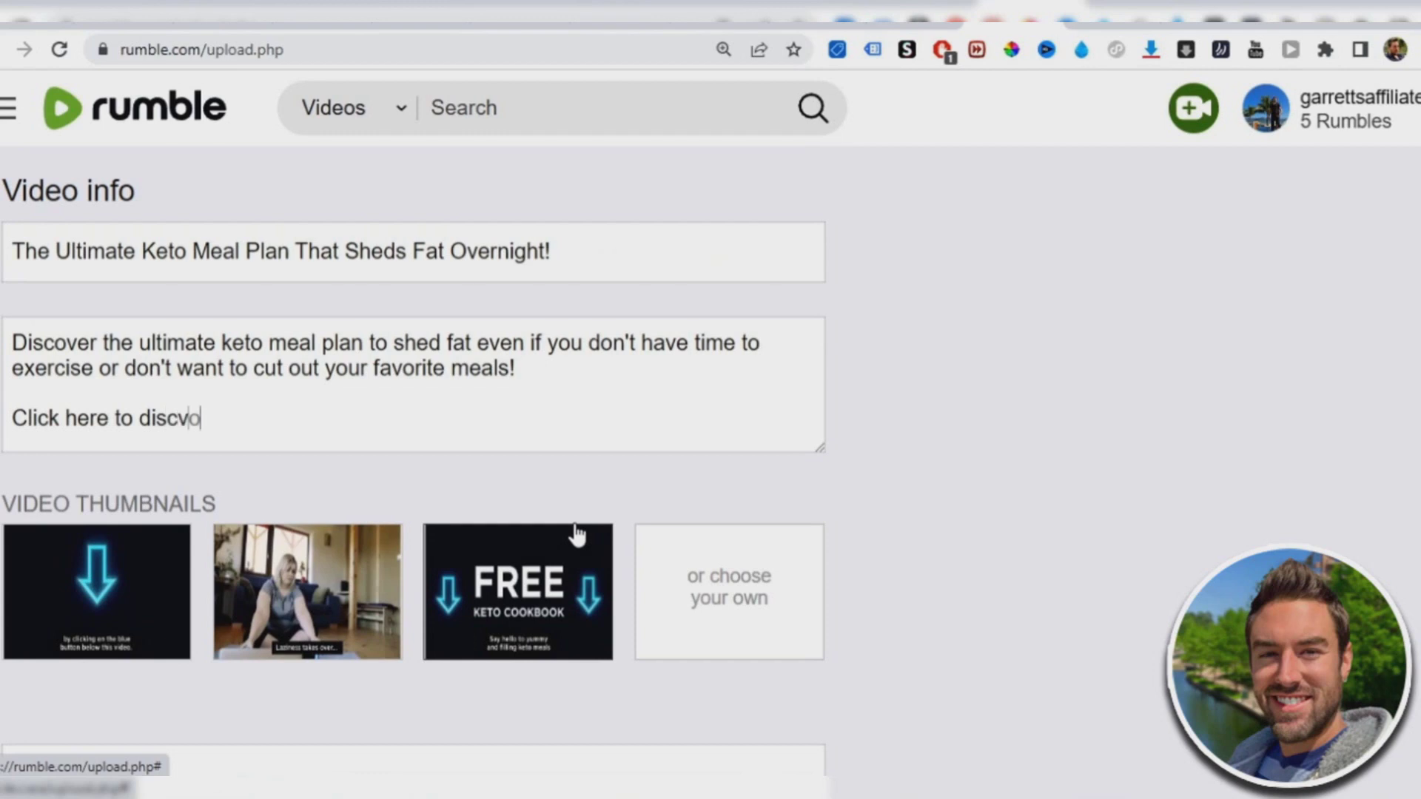
{"action": "key", "text": "BackSpace"}
{"action": "key", "text": "BackSpace"}
{"action": "type", "text": "over the BEST keto "}
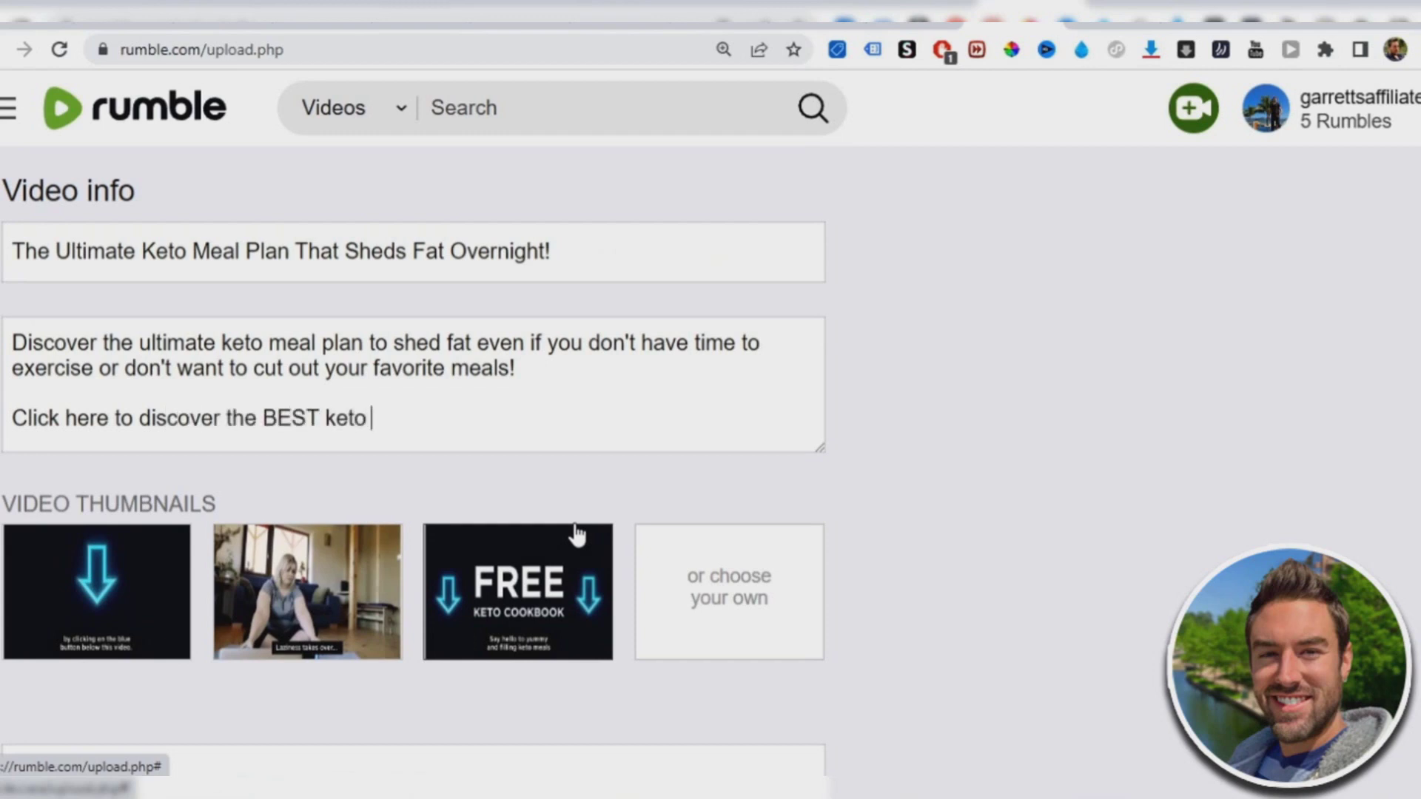
{"action": "type", "text": "meal plan now -"}
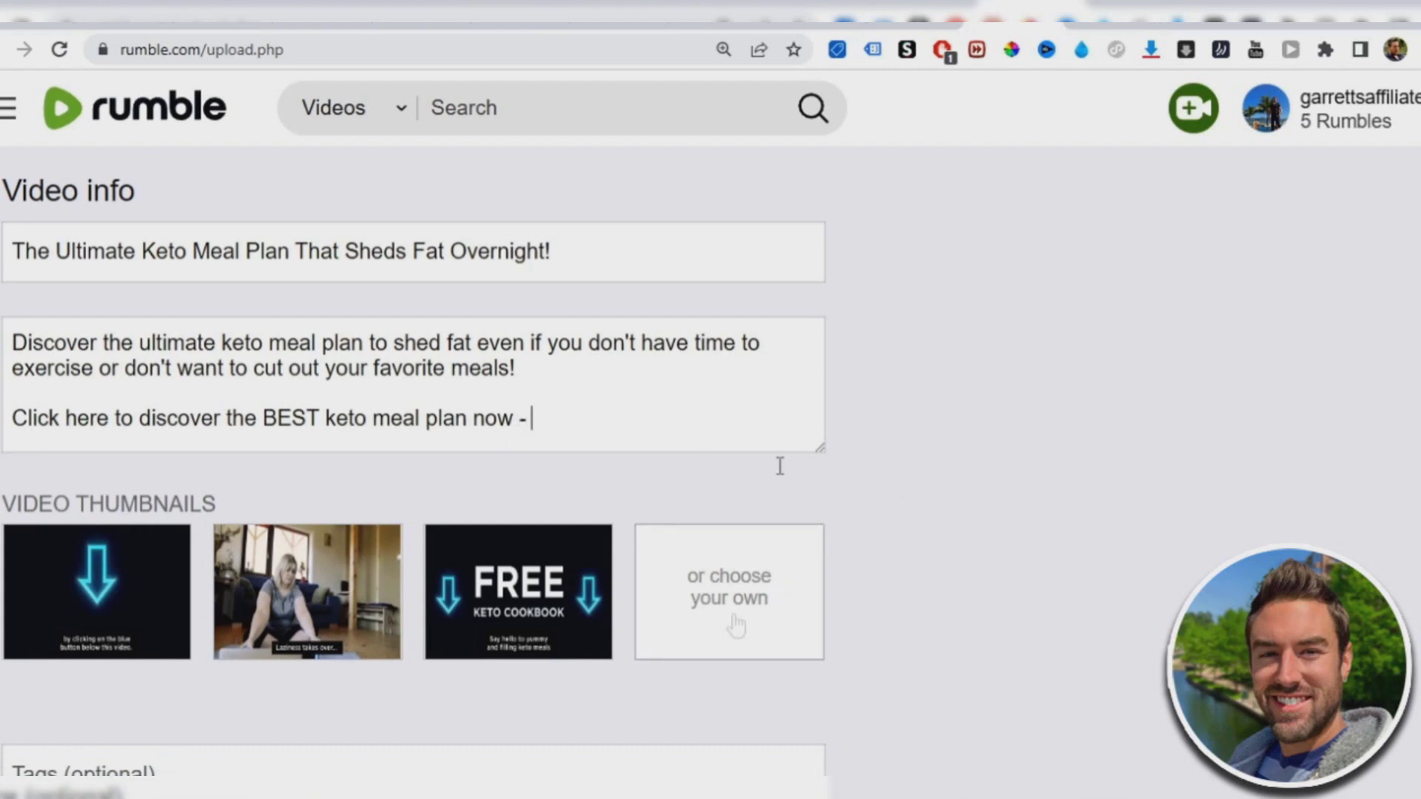
Step: Copy the Digistore24 affiliate link from Notepad, then minimize Notepad
{"action": "key", "text": "alt+Tab"}
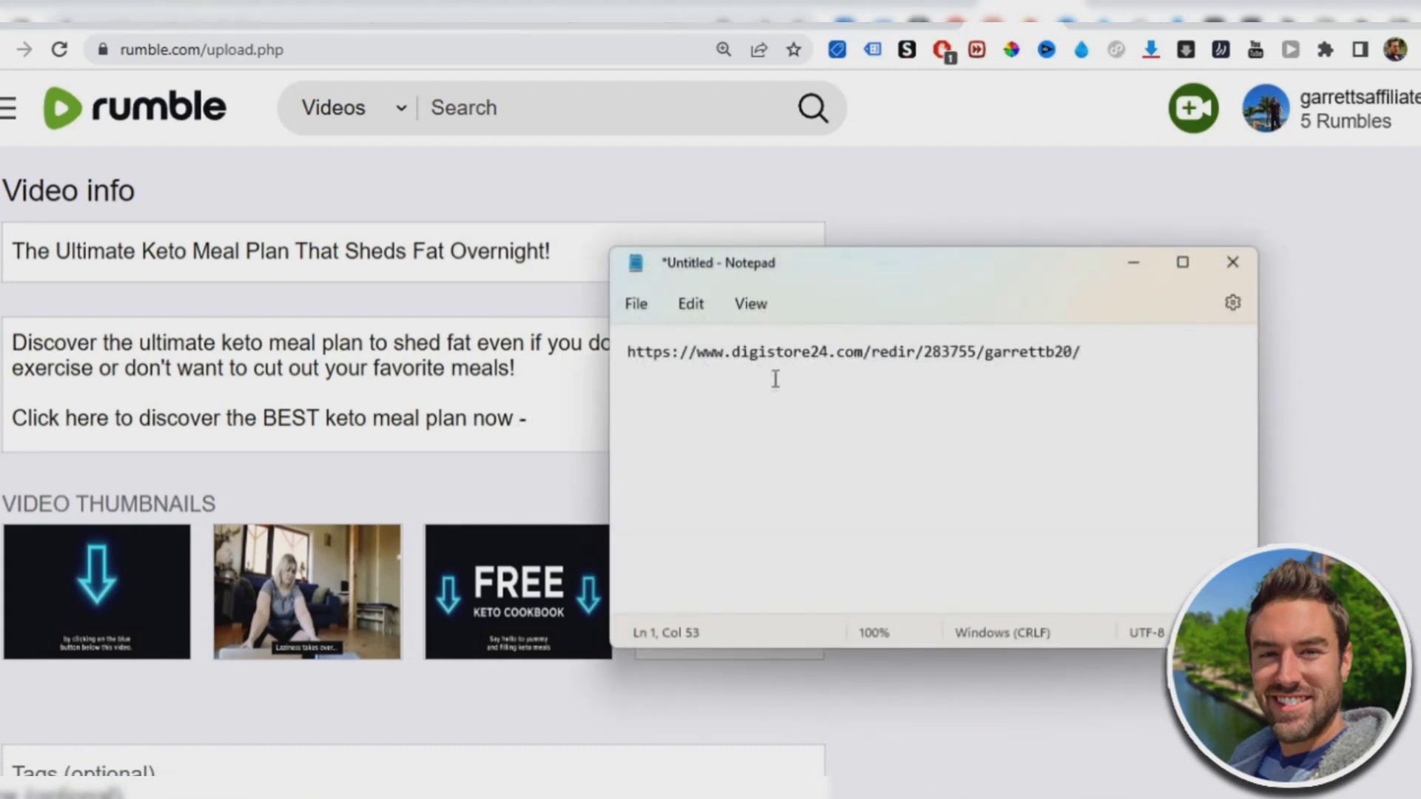
{"action": "triple_click", "coordinate": [780, 352]}
{"action": "right_click", "coordinate": [780, 350]}
{"action": "left_click", "coordinate": [827, 109]}
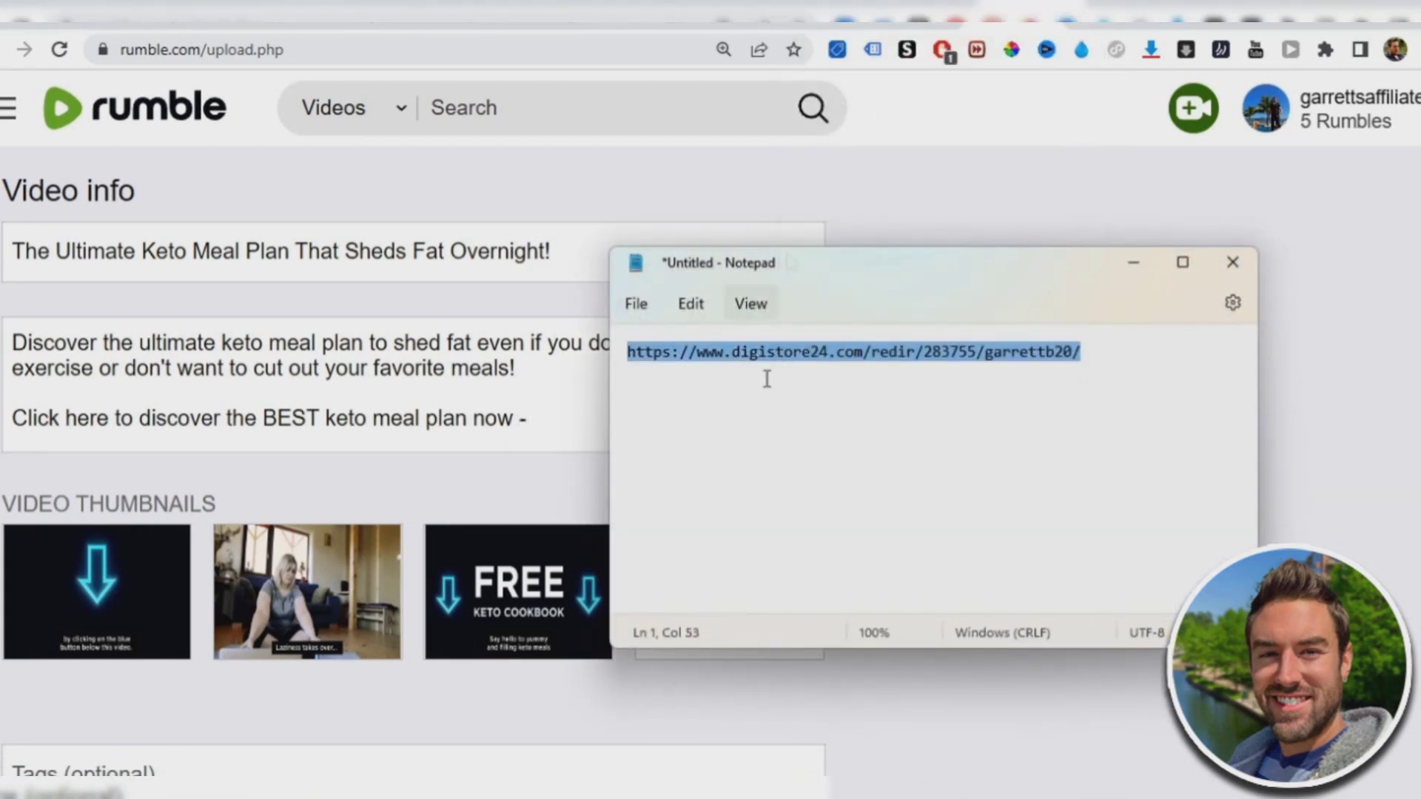
{"action": "left_click", "coordinate": [1131, 263]}
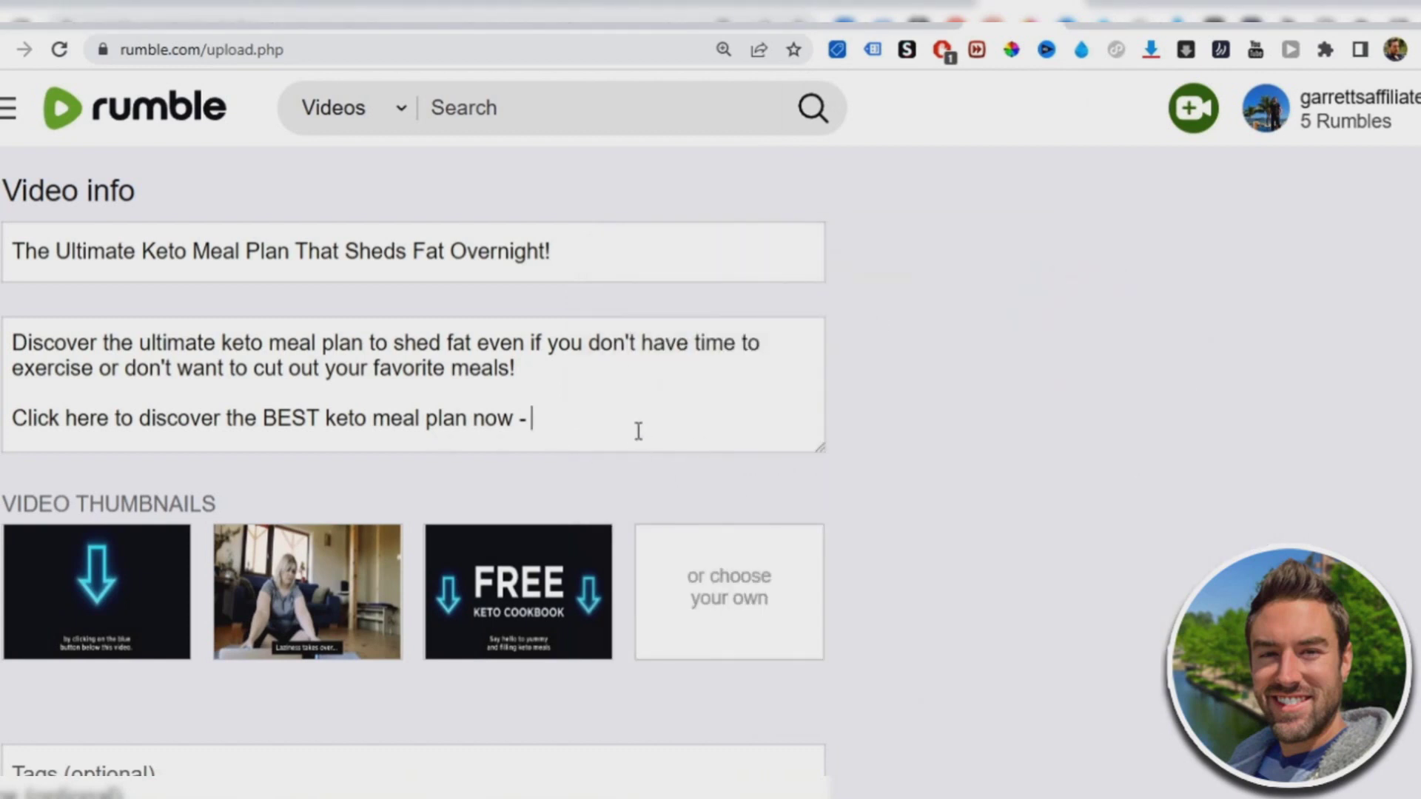
Step: Shorten the affiliate link to tinyurl.com/vdrzbb3m and copy the short link
{"action": "key", "text": "ctrl+Tab"}
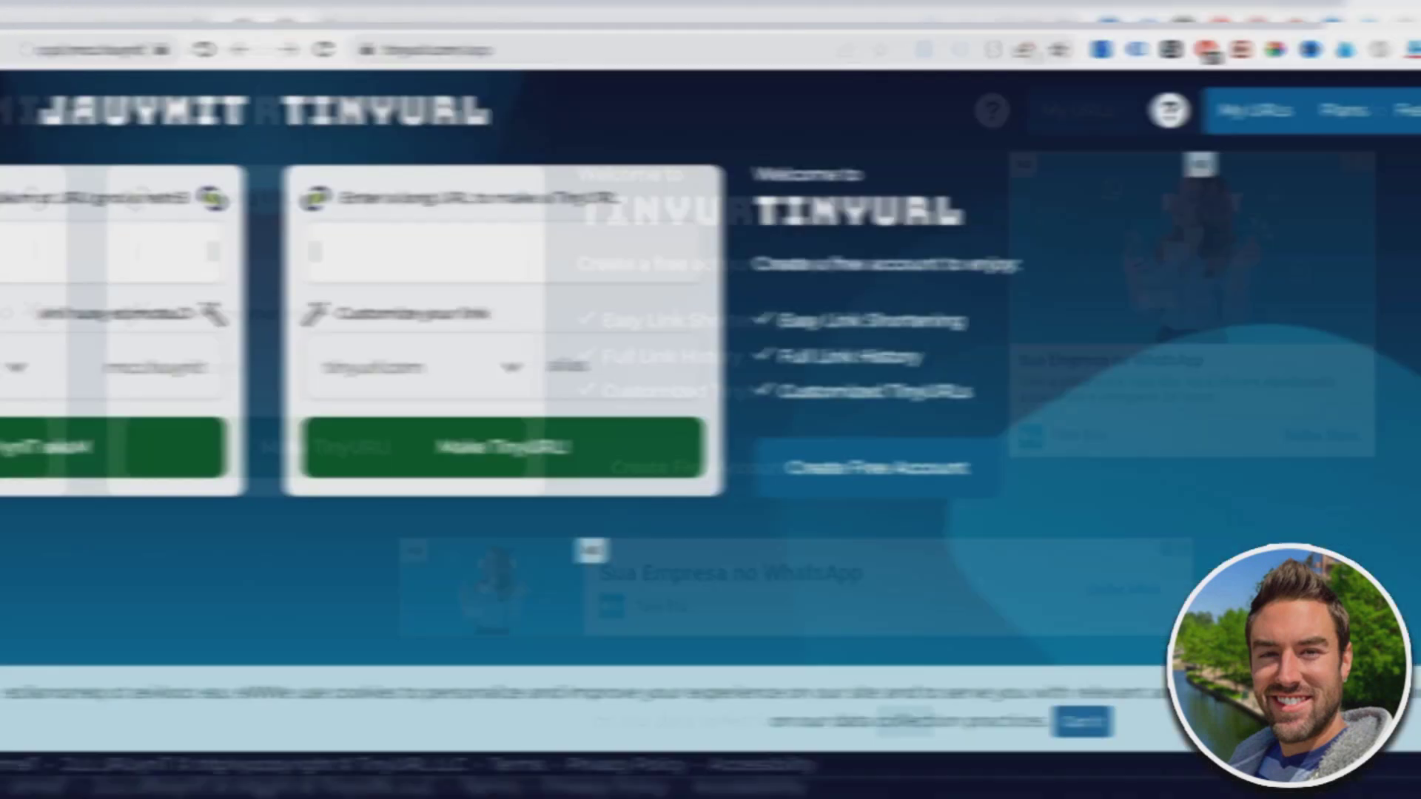
{"action": "right_click", "coordinate": [119, 257]}
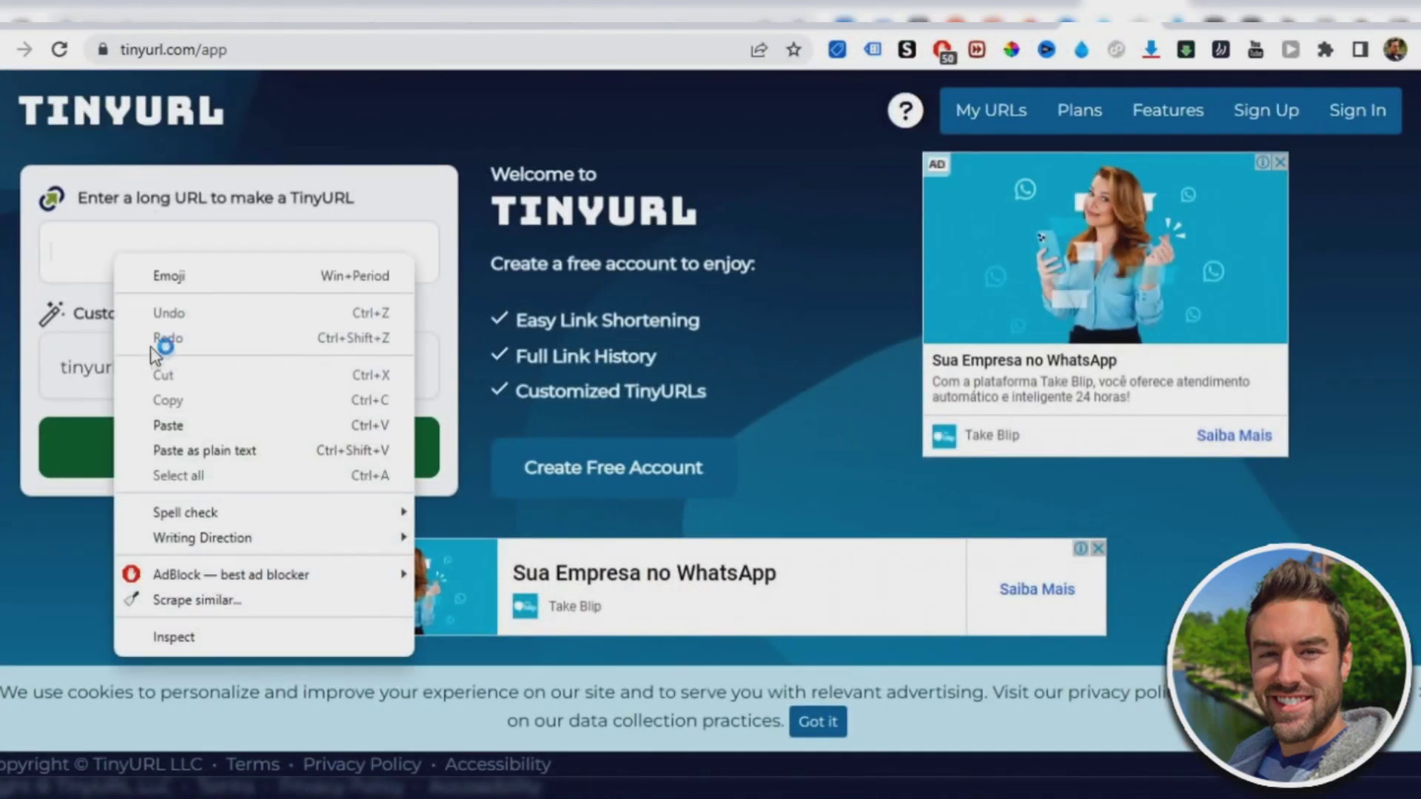
{"action": "left_click", "coordinate": [168, 426]}
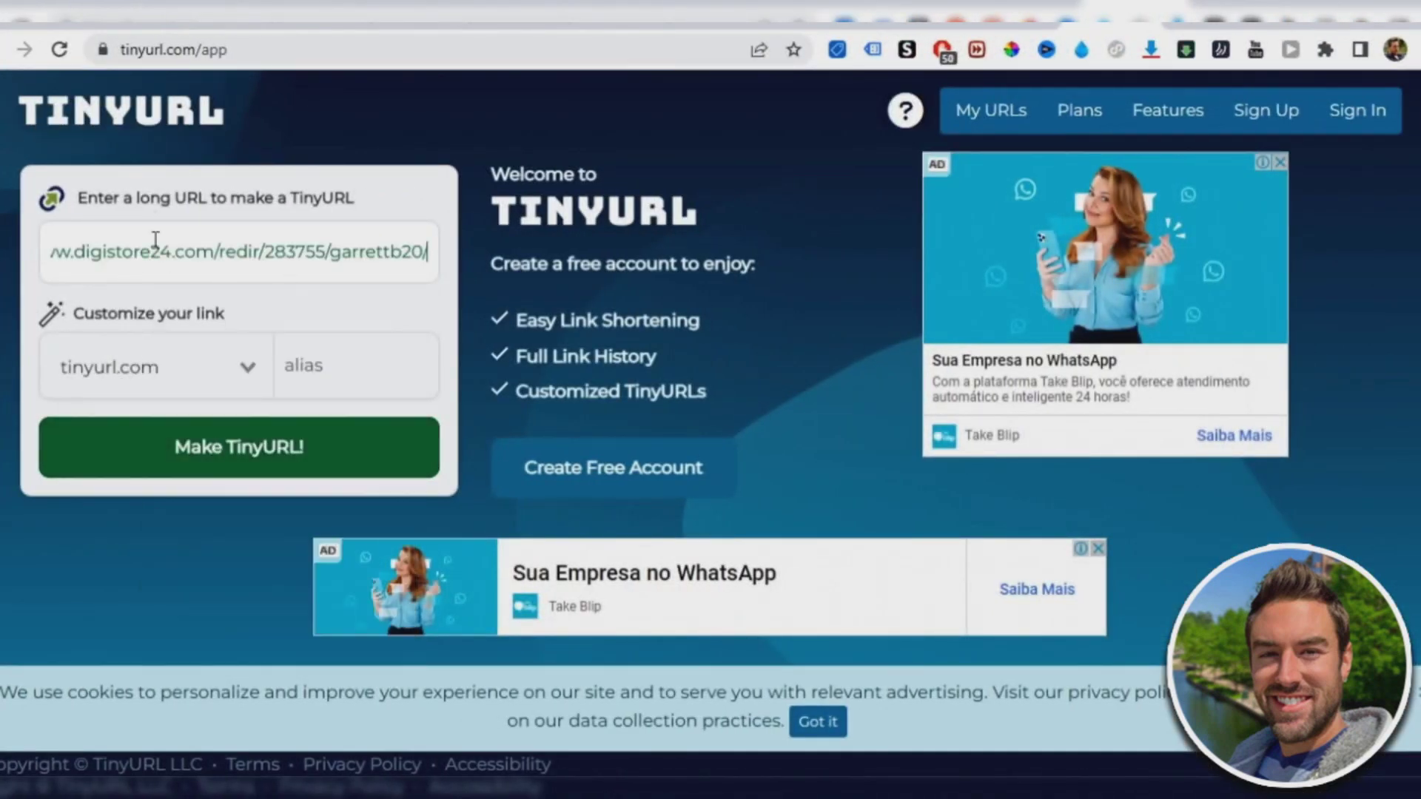
{"action": "left_click", "coordinate": [267, 443]}
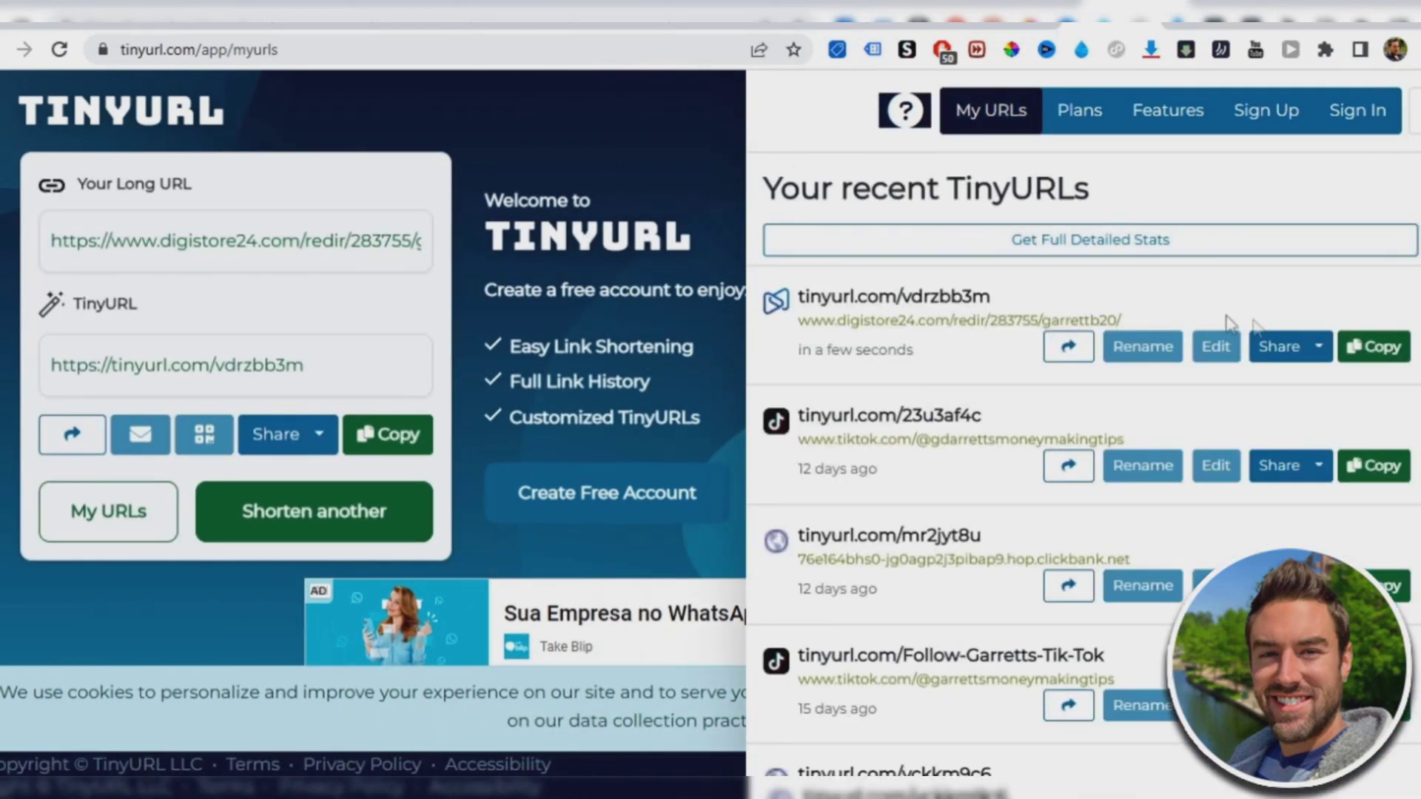
{"action": "left_click", "coordinate": [1374, 346]}
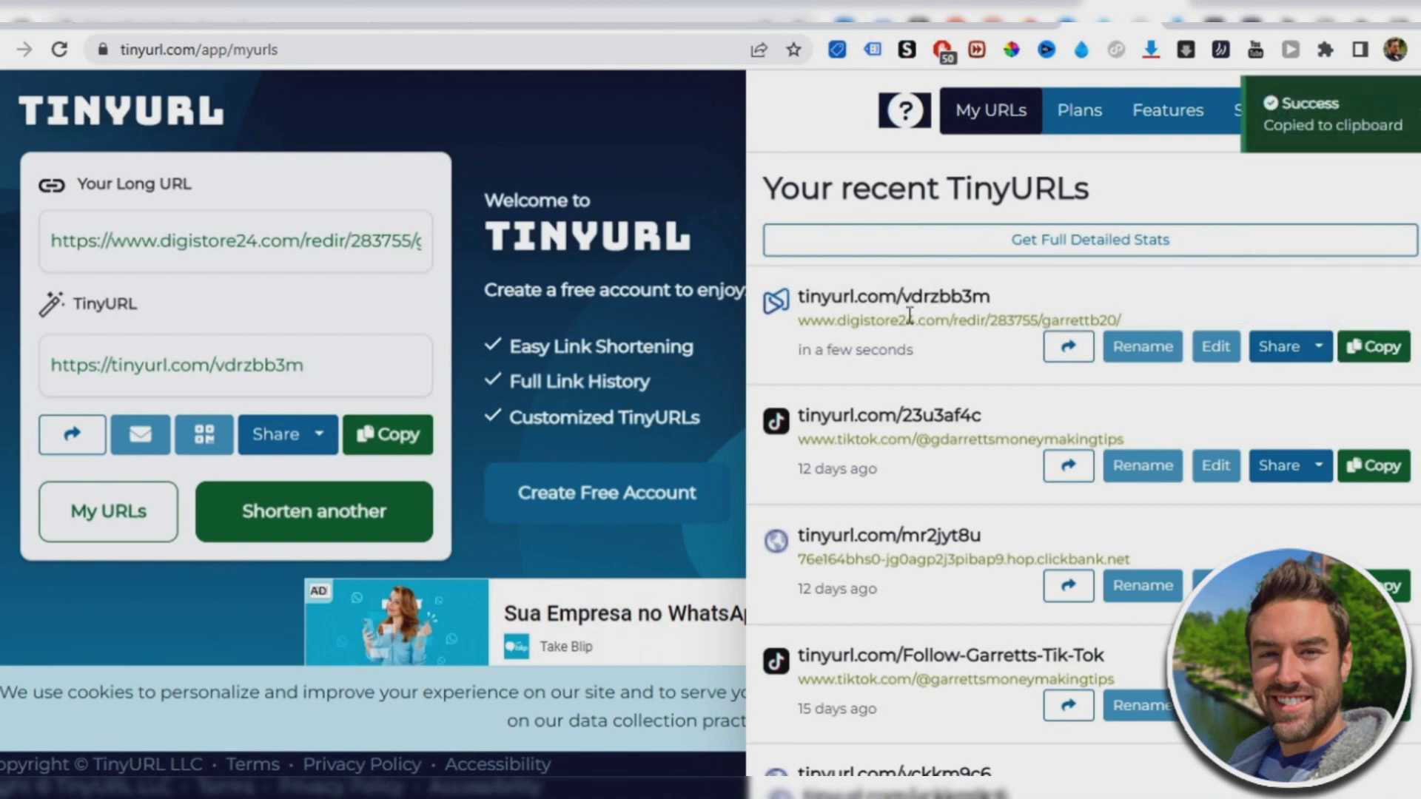
{"action": "key", "text": "ctrl+Tab"}
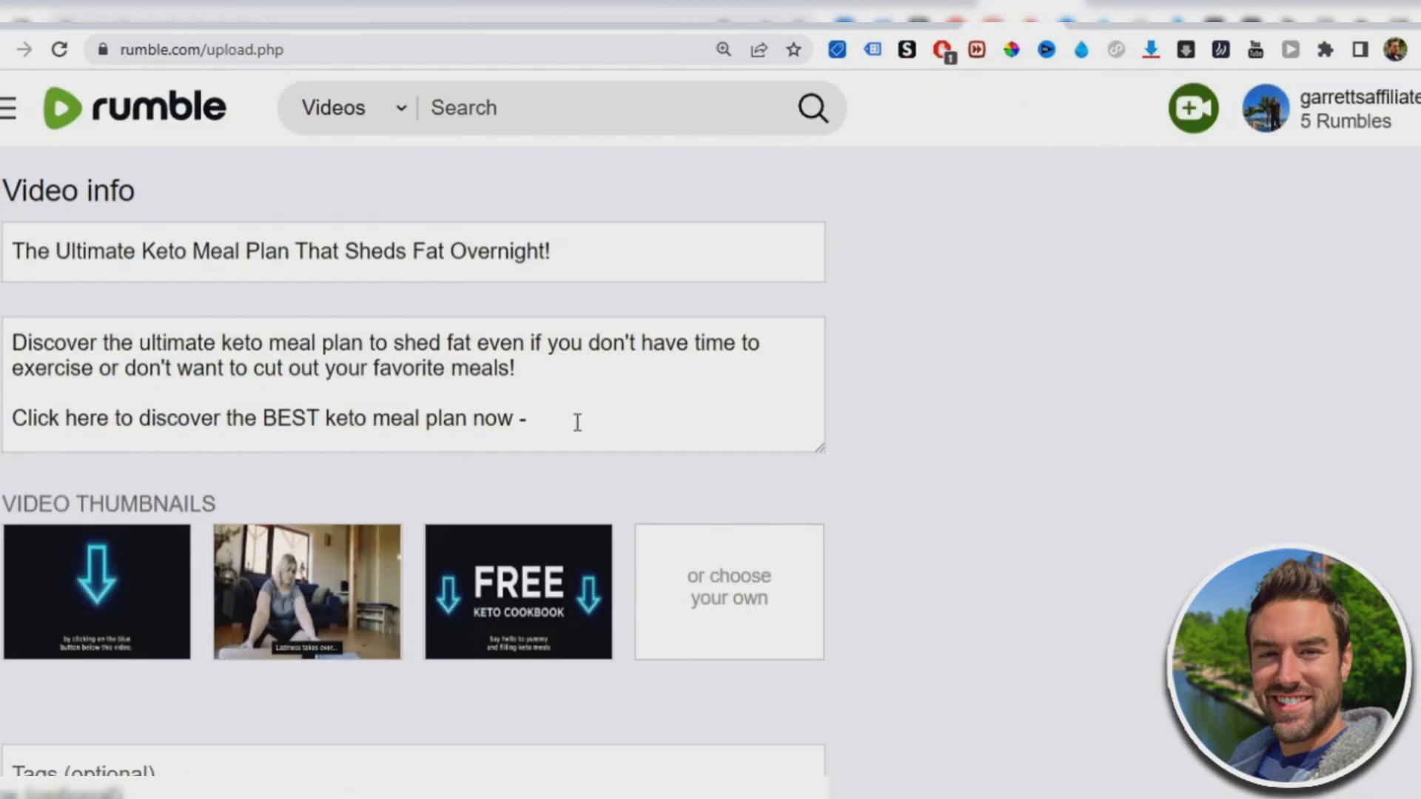
Step: Paste tinyurl.com/vdrzbb3m at the description's end and pick the woman-in-living-room thumbnail
{"action": "key", "text": "ctrl+v"}
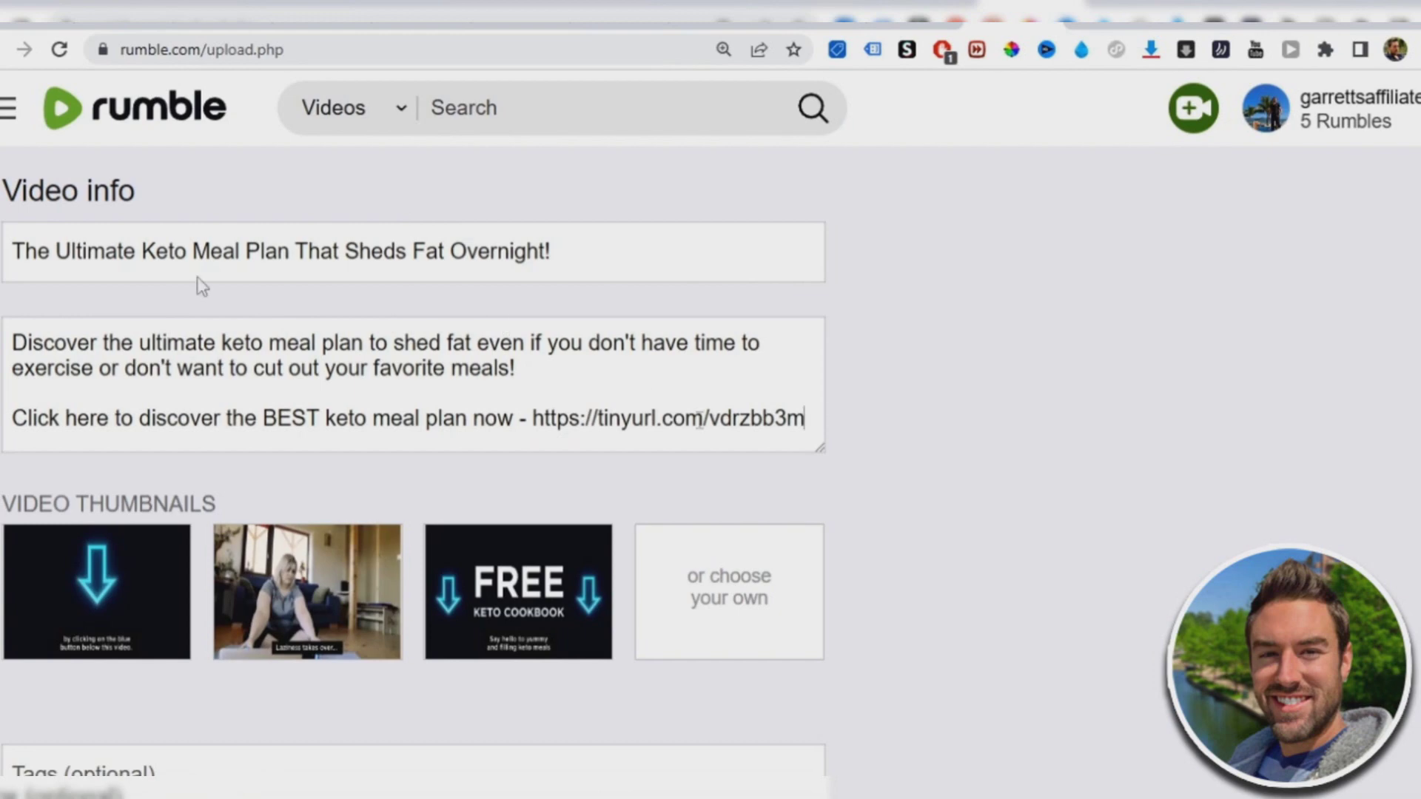
{"action": "scroll", "coordinate": [270, 317], "scroll_direction": "up", "scroll_amount": 5}
{"action": "scroll", "coordinate": [270, 223], "scroll_direction": "down", "scroll_amount": 4}
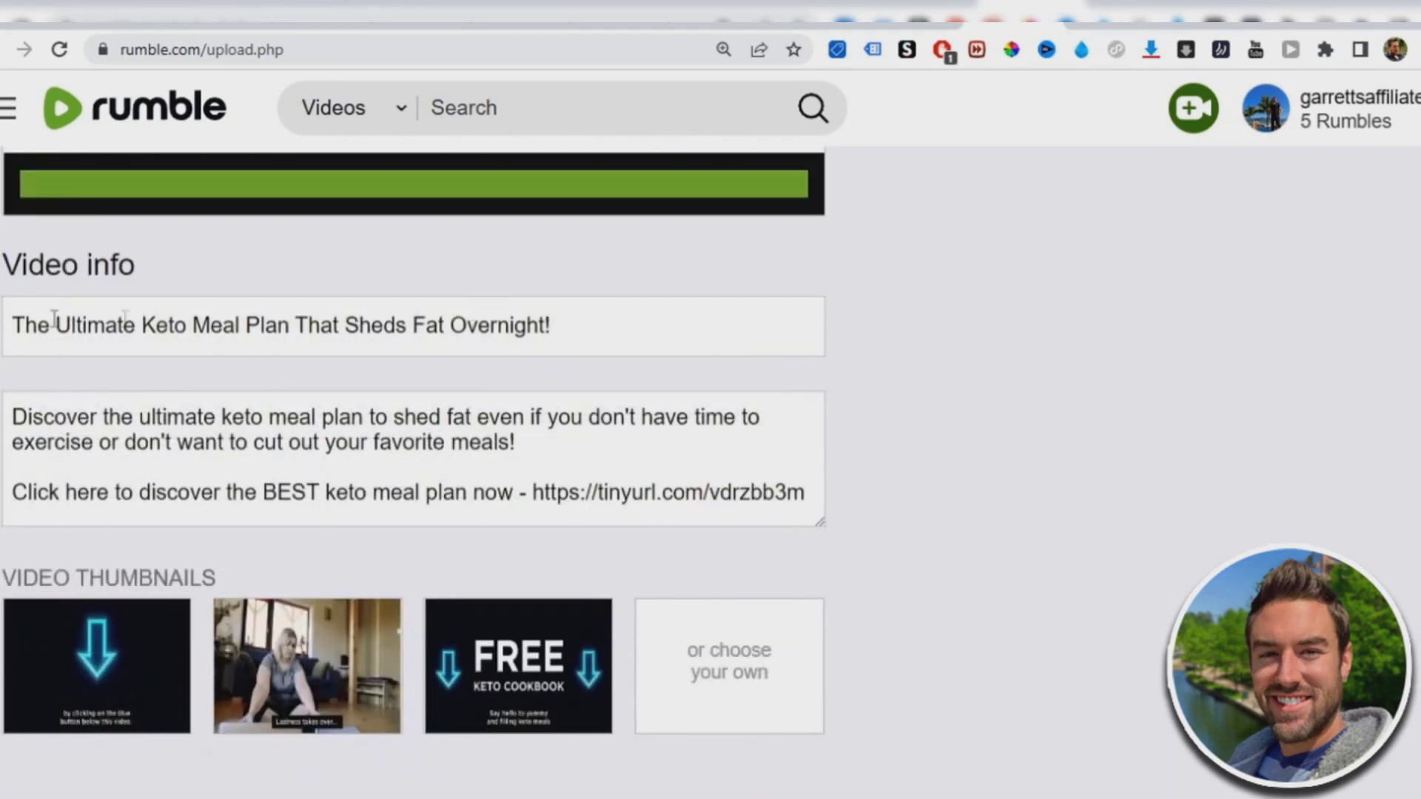
{"action": "scroll", "coordinate": [355, 317], "scroll_direction": "down", "scroll_amount": 1}
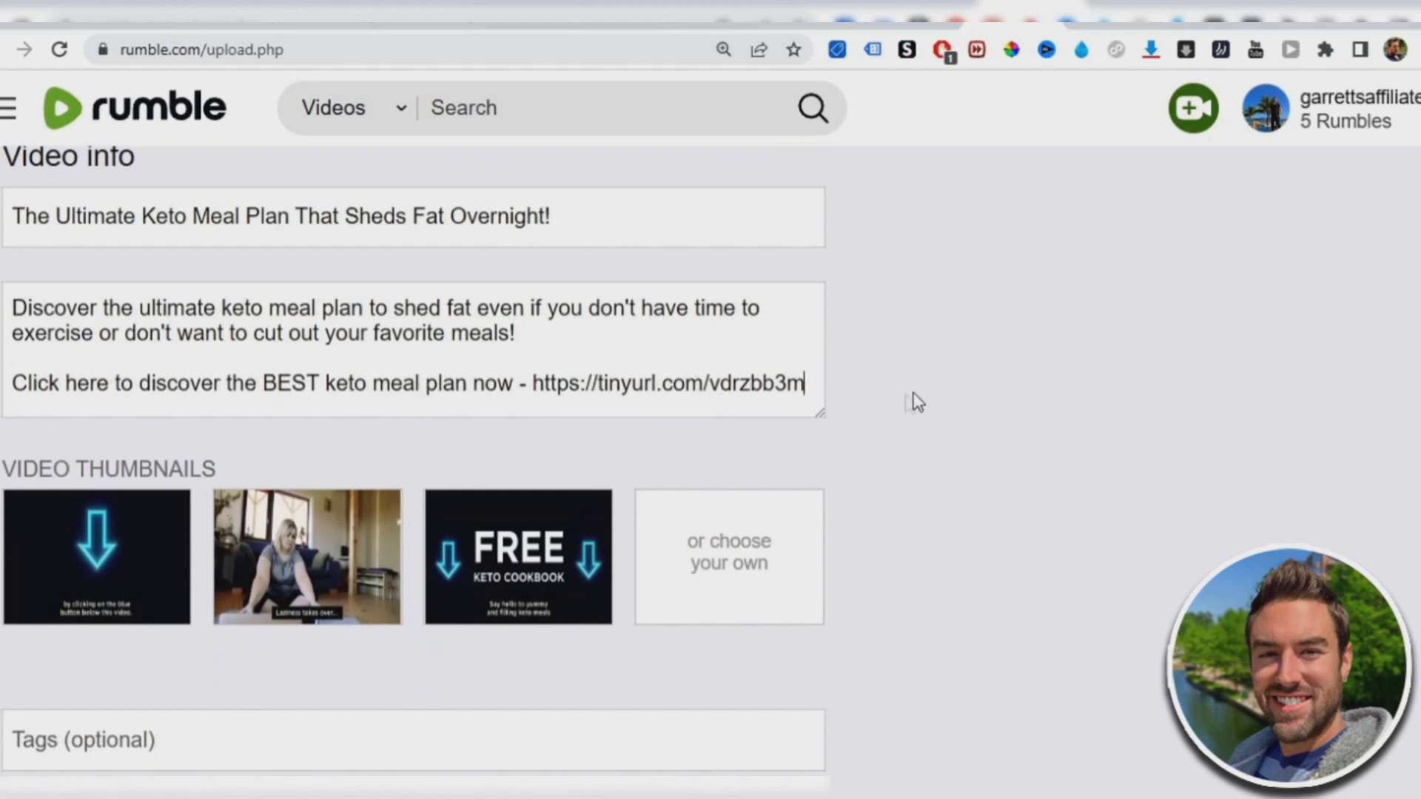
{"action": "scroll", "coordinate": [933, 395], "scroll_direction": "down", "scroll_amount": 1}
{"action": "scroll", "coordinate": [167, 370], "scroll_direction": "down", "scroll_amount": 2}
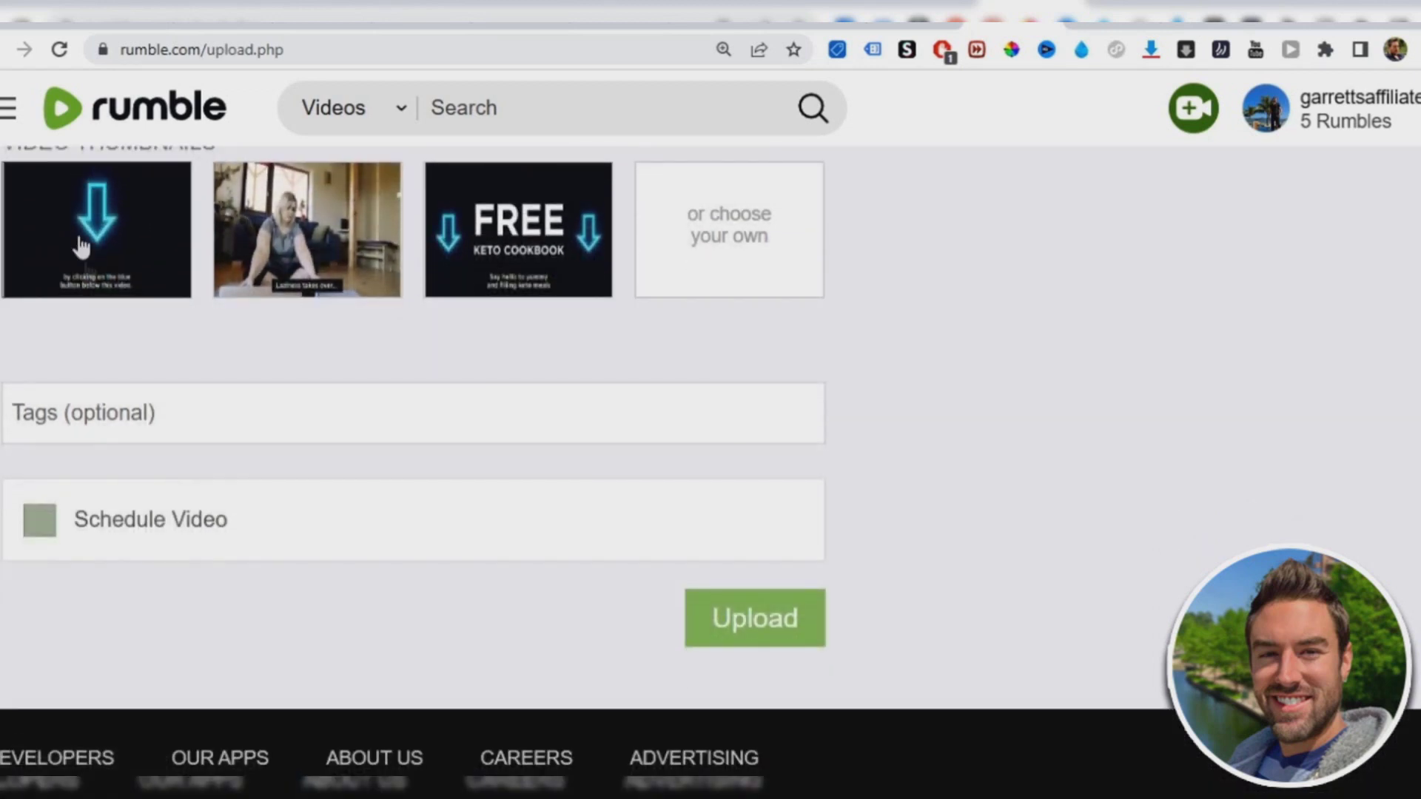
{"action": "scroll", "coordinate": [167, 370], "scroll_direction": "up", "scroll_amount": 2}
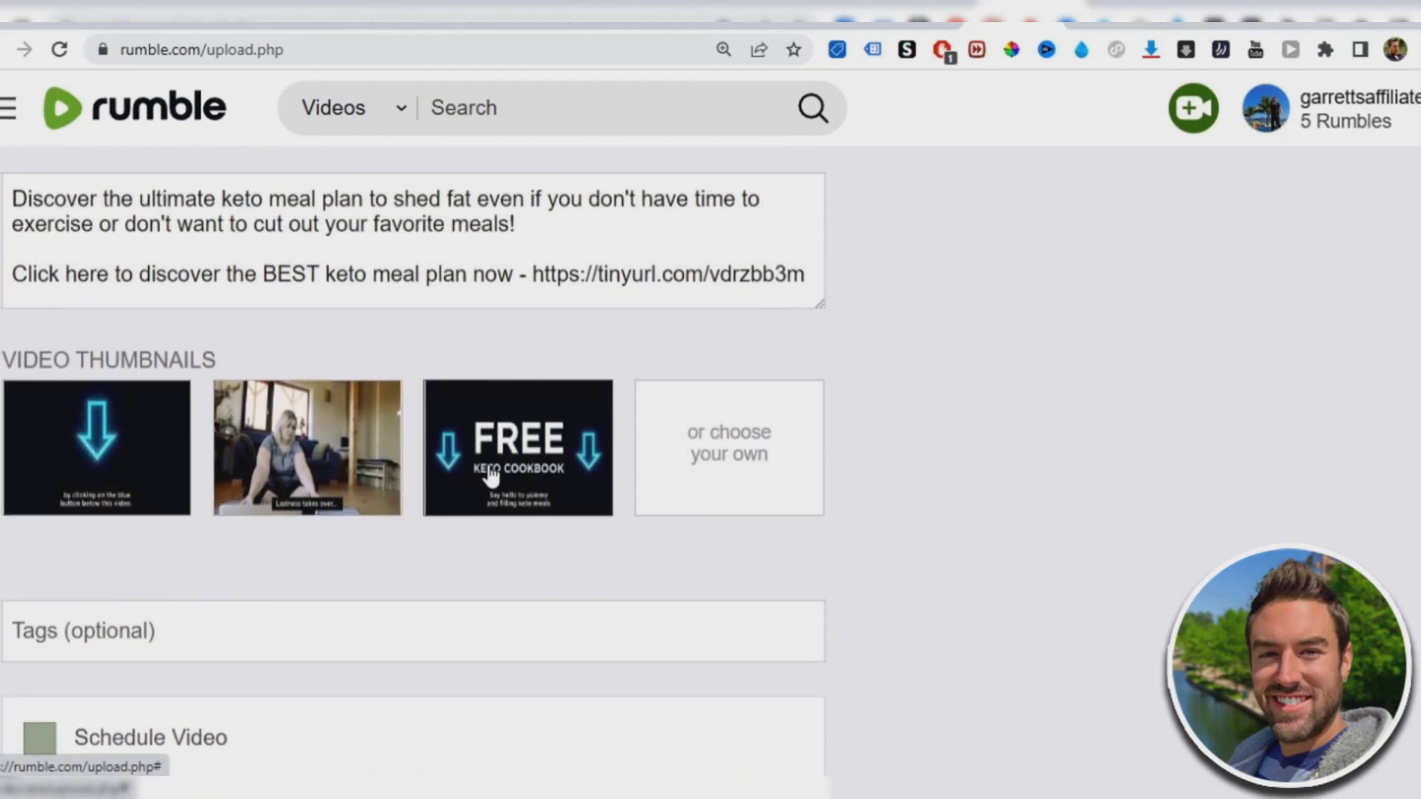
{"action": "left_click", "coordinate": [269, 494]}
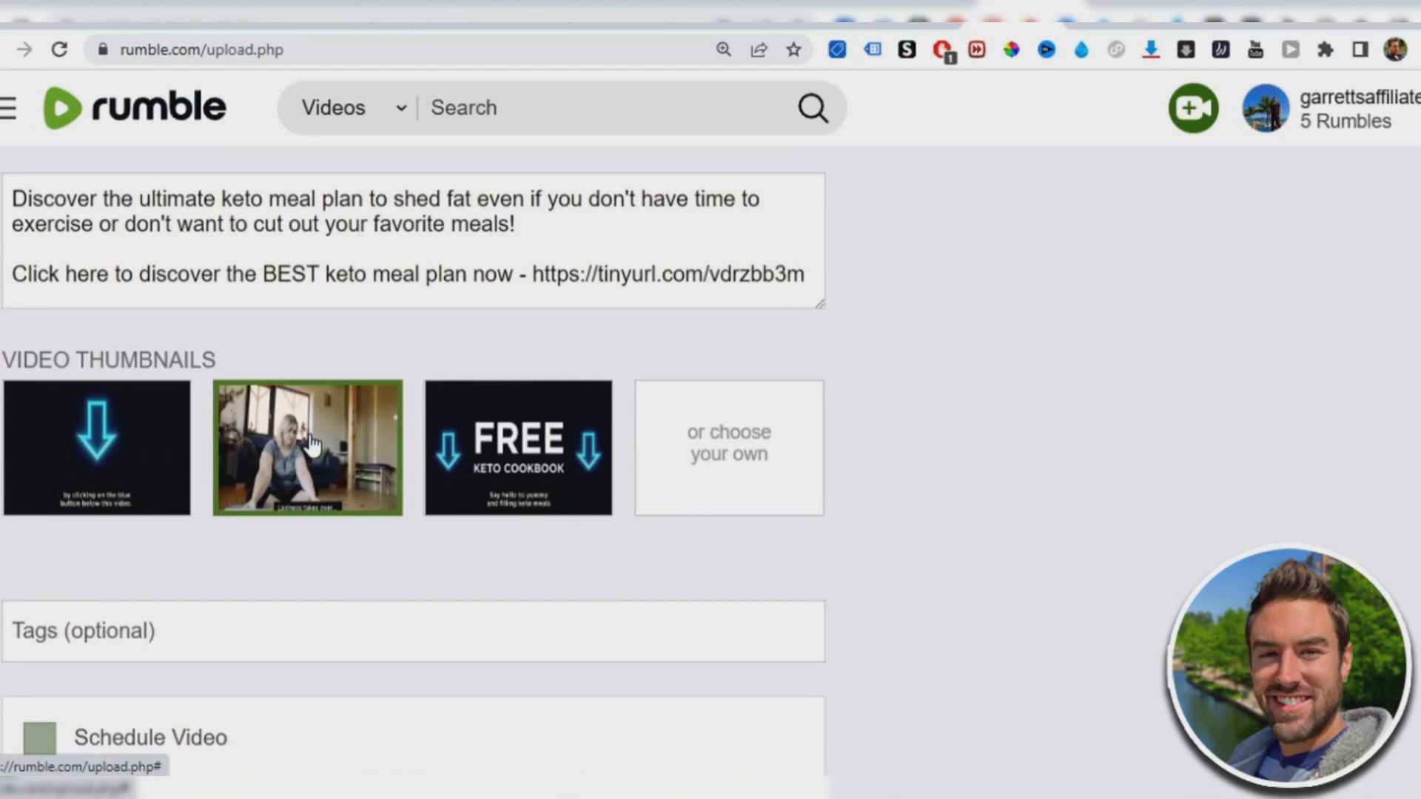
{"action": "scroll", "coordinate": [322, 505], "scroll_direction": "down", "scroll_amount": 3}
{"action": "left_click", "coordinate": [77, 413]}
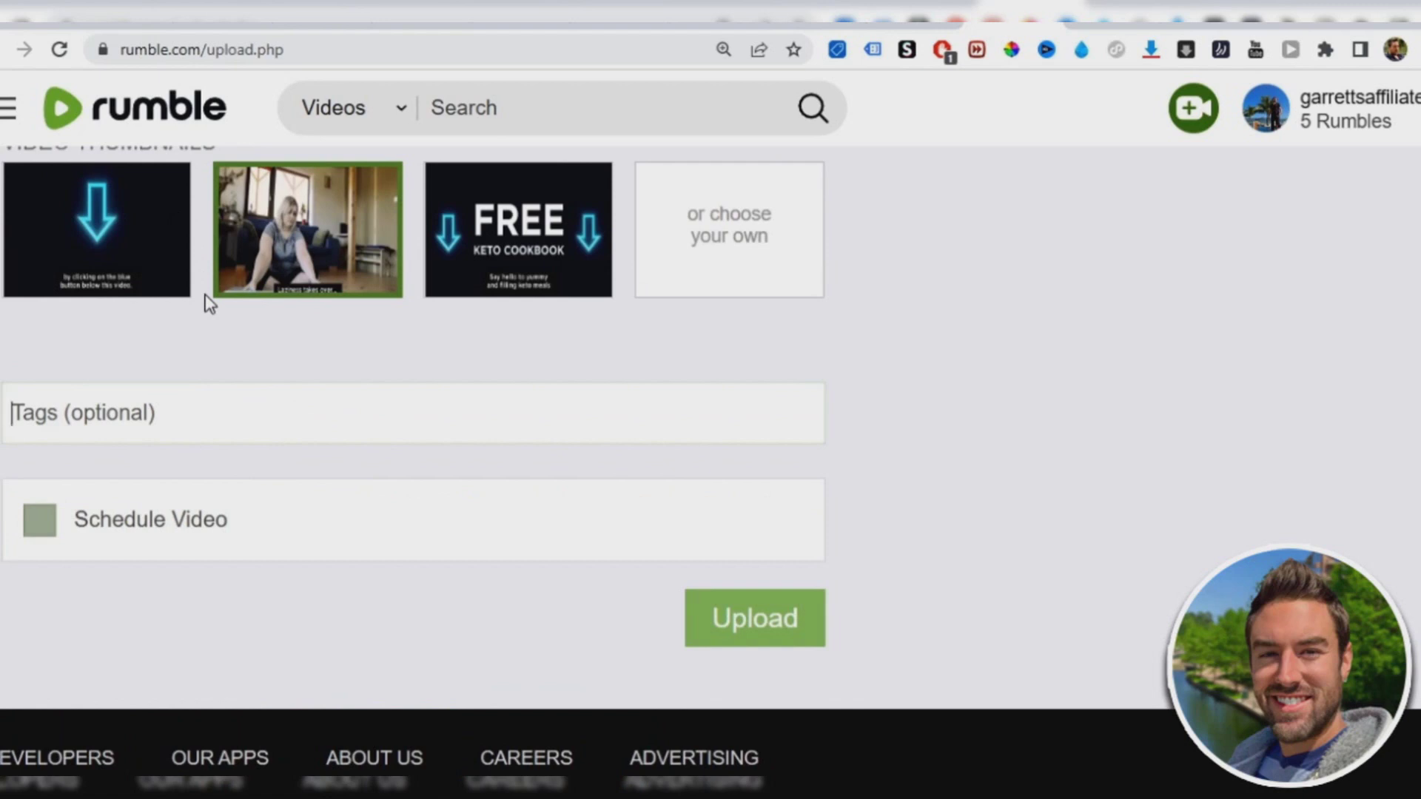
{"action": "type", "text": "meal p"}
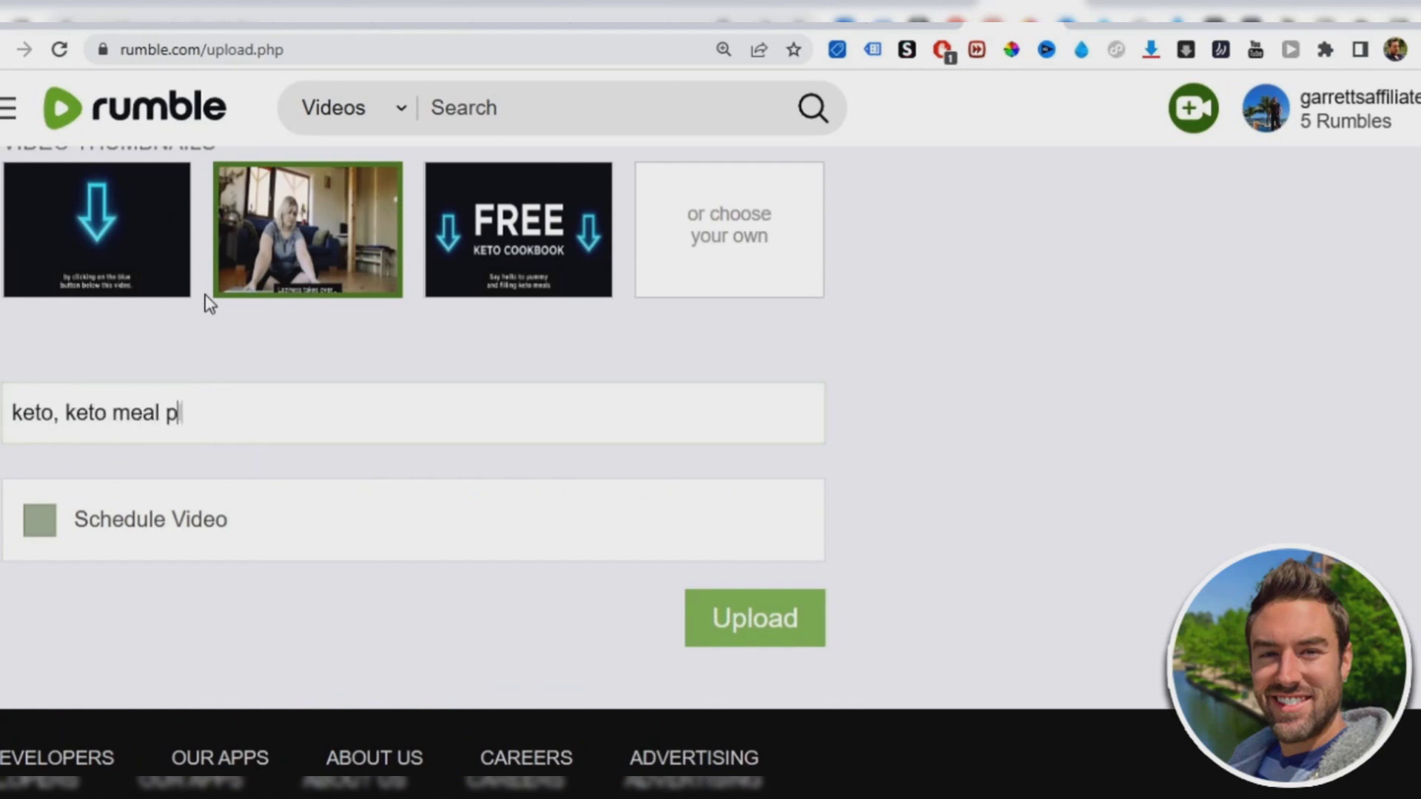
{"action": "type", "text": "lan, best way to "}
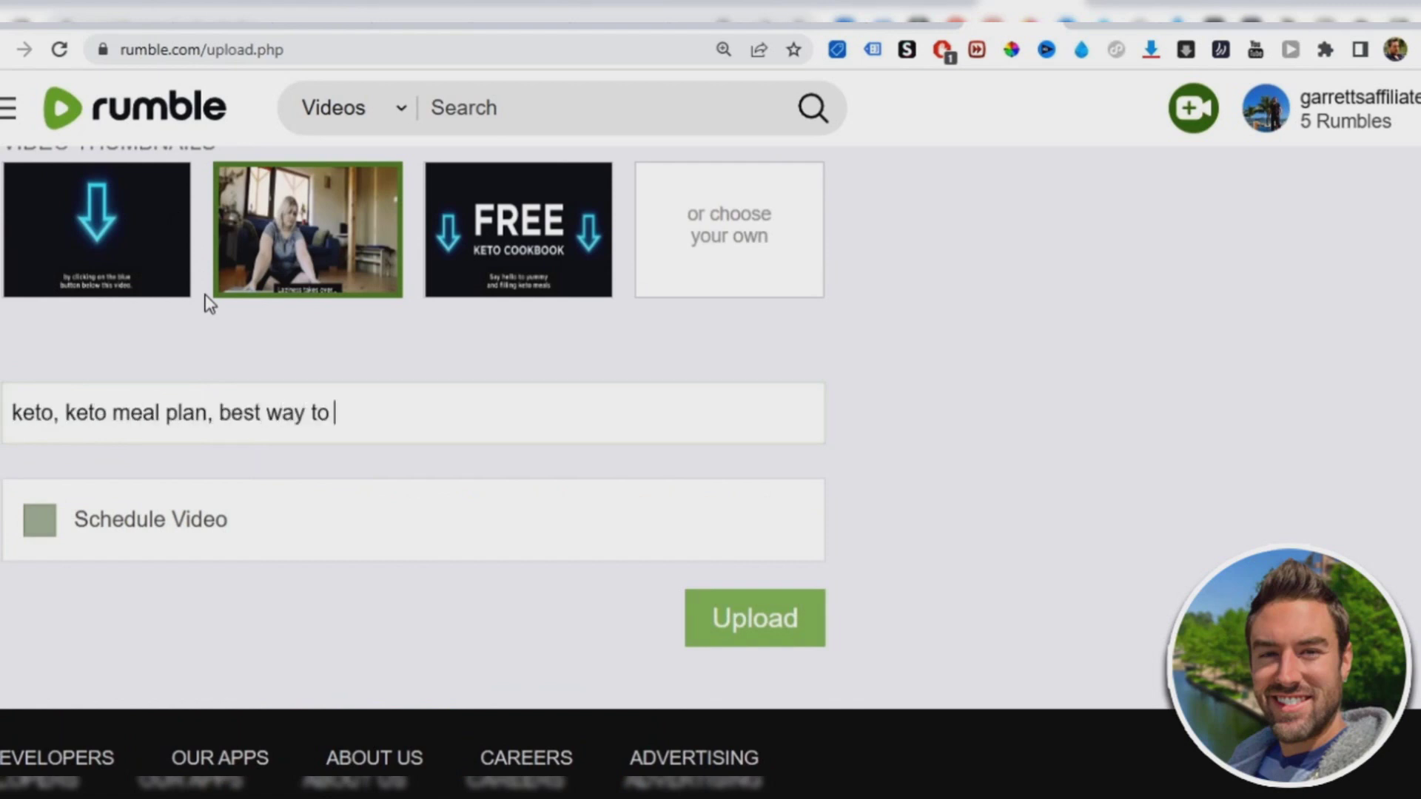
{"action": "type", "text": "lose weight"}
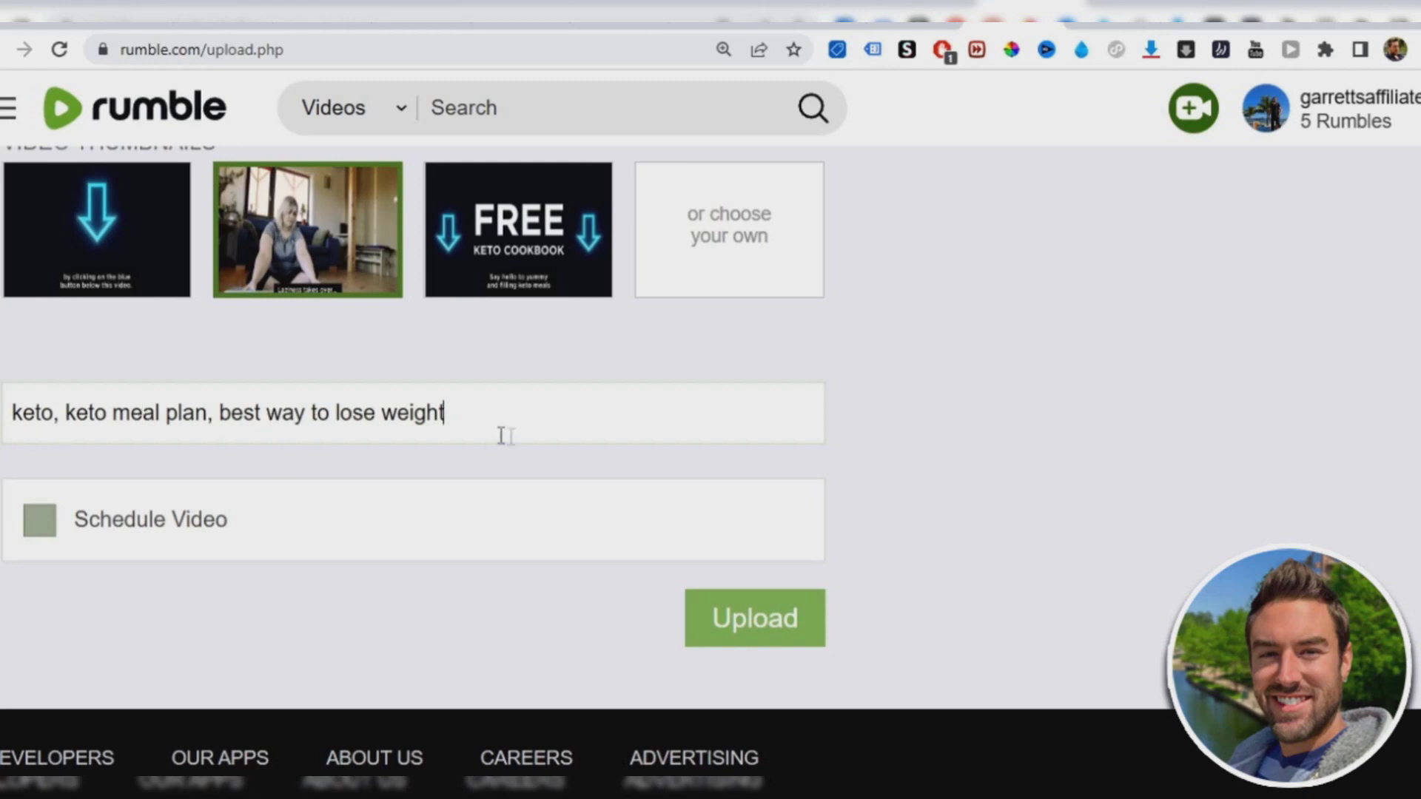
{"action": "scroll", "coordinate": [731, 456], "scroll_direction": "down", "scroll_amount": 1}
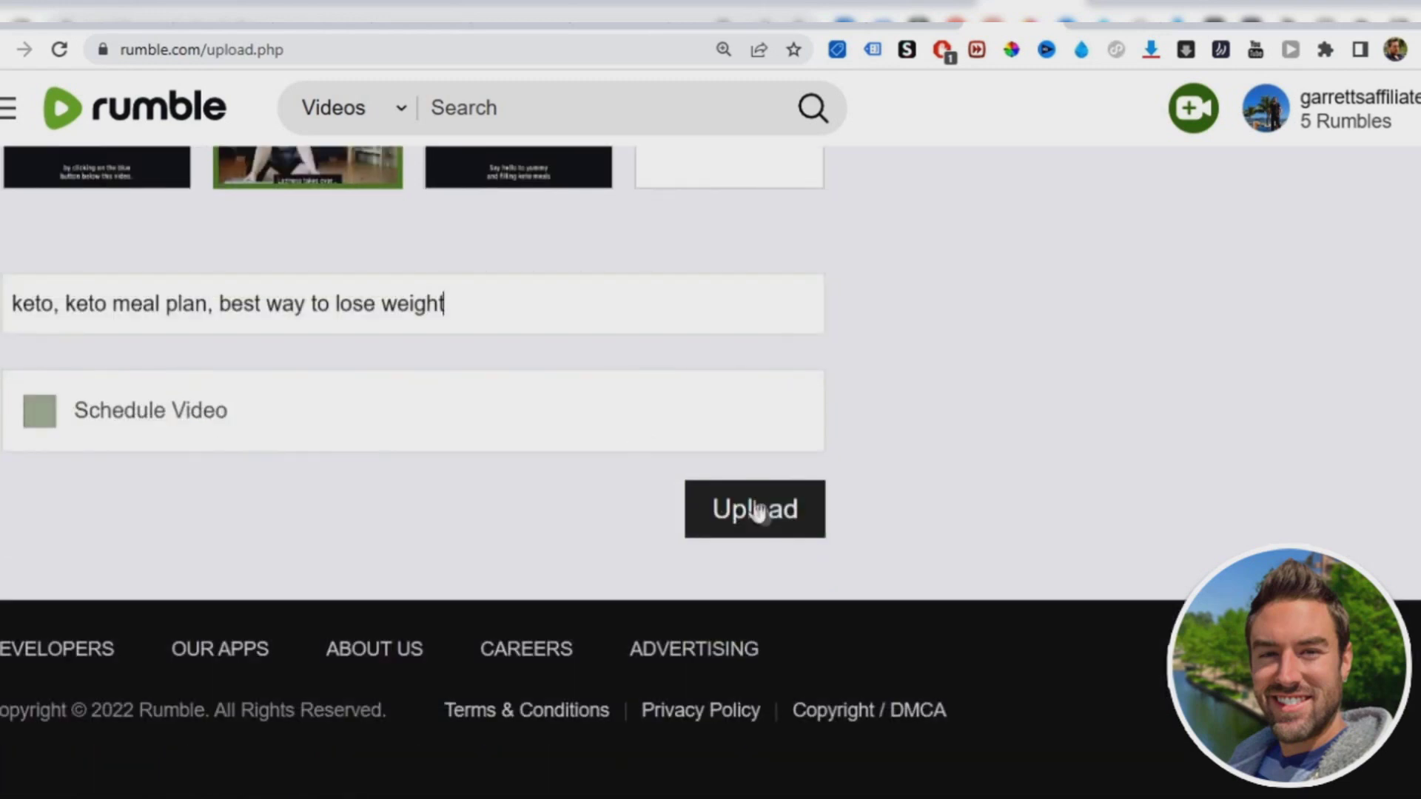
Step: Submit the video details tagged keto, keto meal plan, and best way to lose weight
{"action": "left_click", "coordinate": [722, 509]}
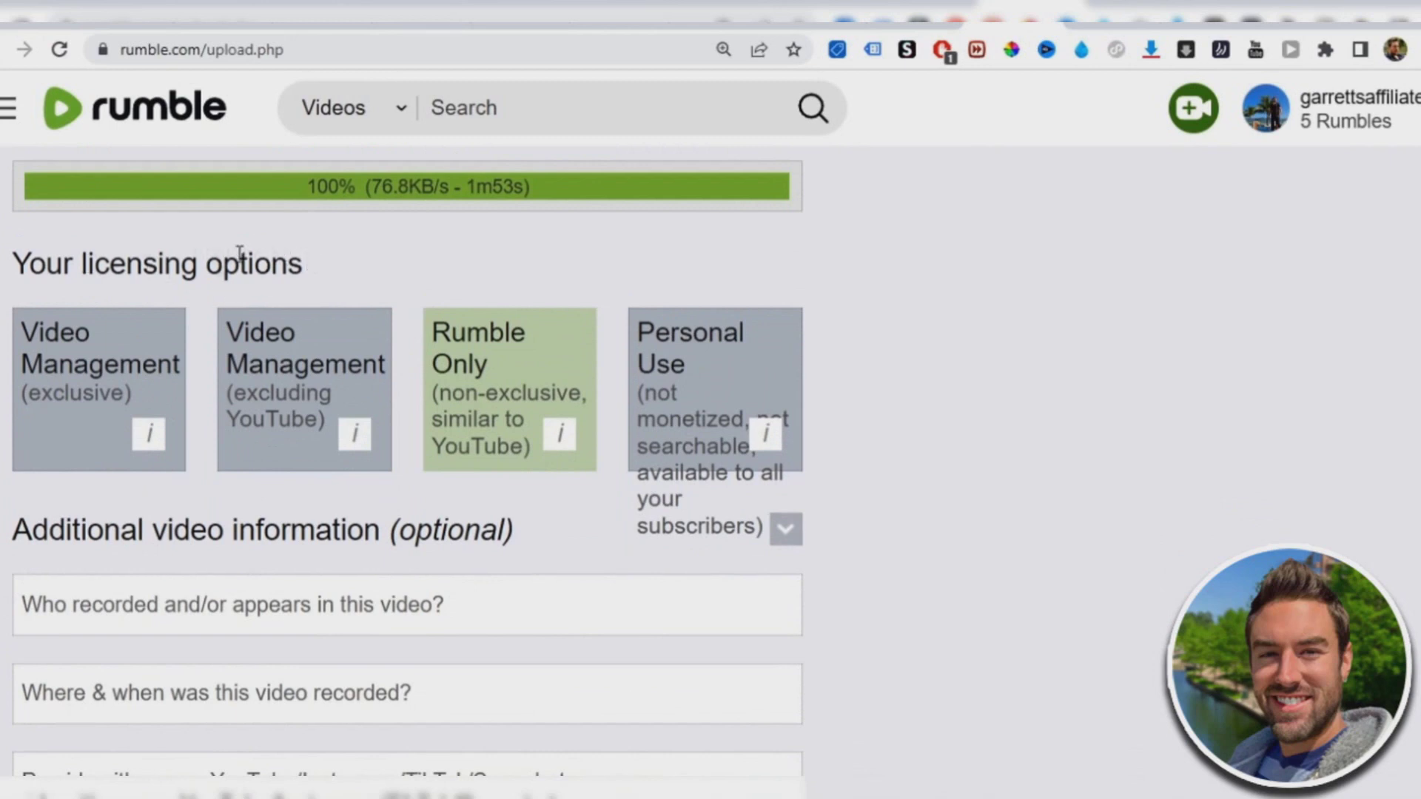
{"action": "scroll", "coordinate": [239, 256], "scroll_direction": "down", "scroll_amount": 2}
{"action": "scroll", "coordinate": [239, 256], "scroll_direction": "up", "scroll_amount": 2}
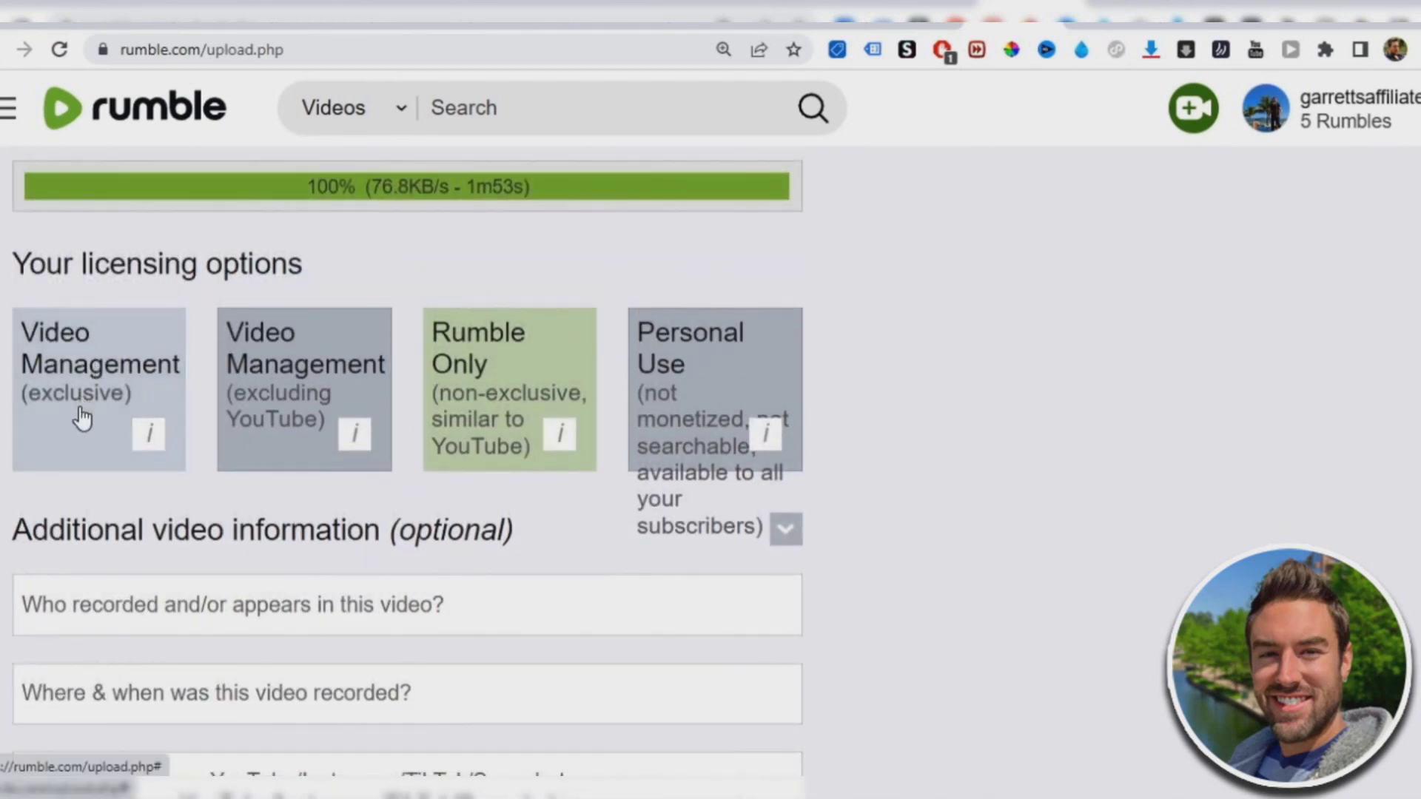
Step: Choose Video Management (excluding YouTube), accept both terms, and submit the upload
{"action": "left_click", "coordinate": [306, 377]}
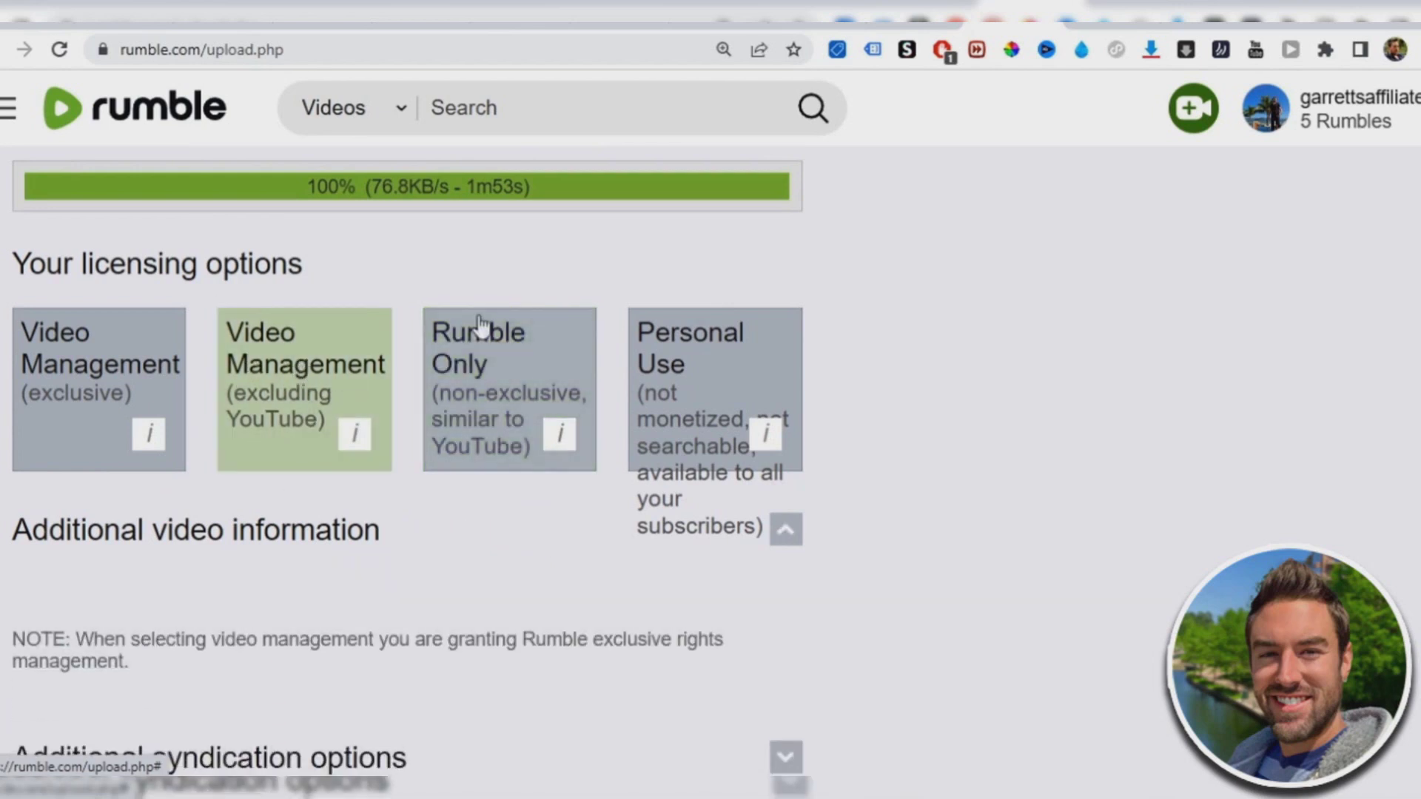
{"action": "scroll", "coordinate": [933, 244], "scroll_direction": "down", "scroll_amount": 5}
{"action": "scroll", "coordinate": [932, 244], "scroll_direction": "down", "scroll_amount": 3}
{"action": "left_click", "coordinate": [52, 251]}
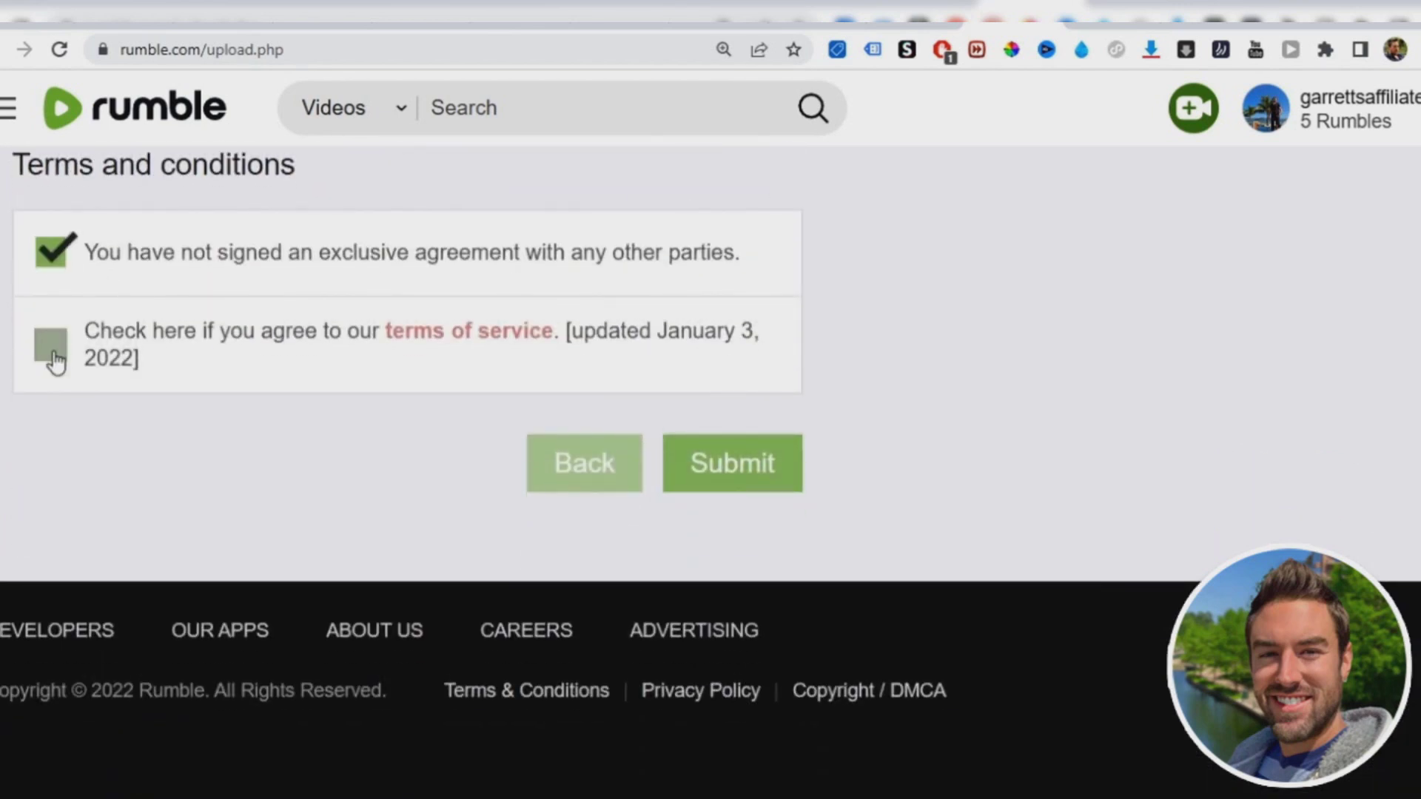
{"action": "left_click", "coordinate": [52, 345]}
{"action": "left_click", "coordinate": [733, 463]}
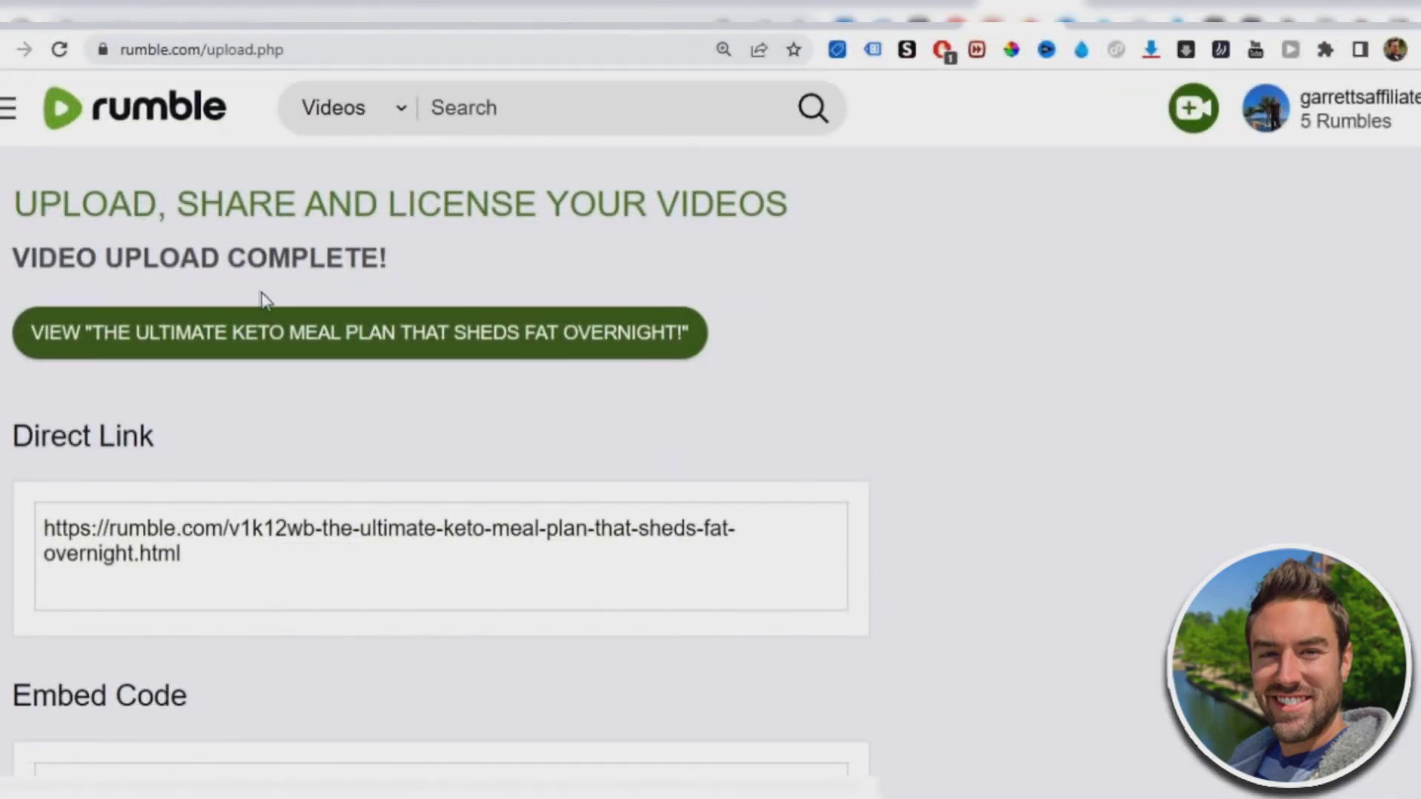
{"action": "left_click", "coordinate": [382, 333]}
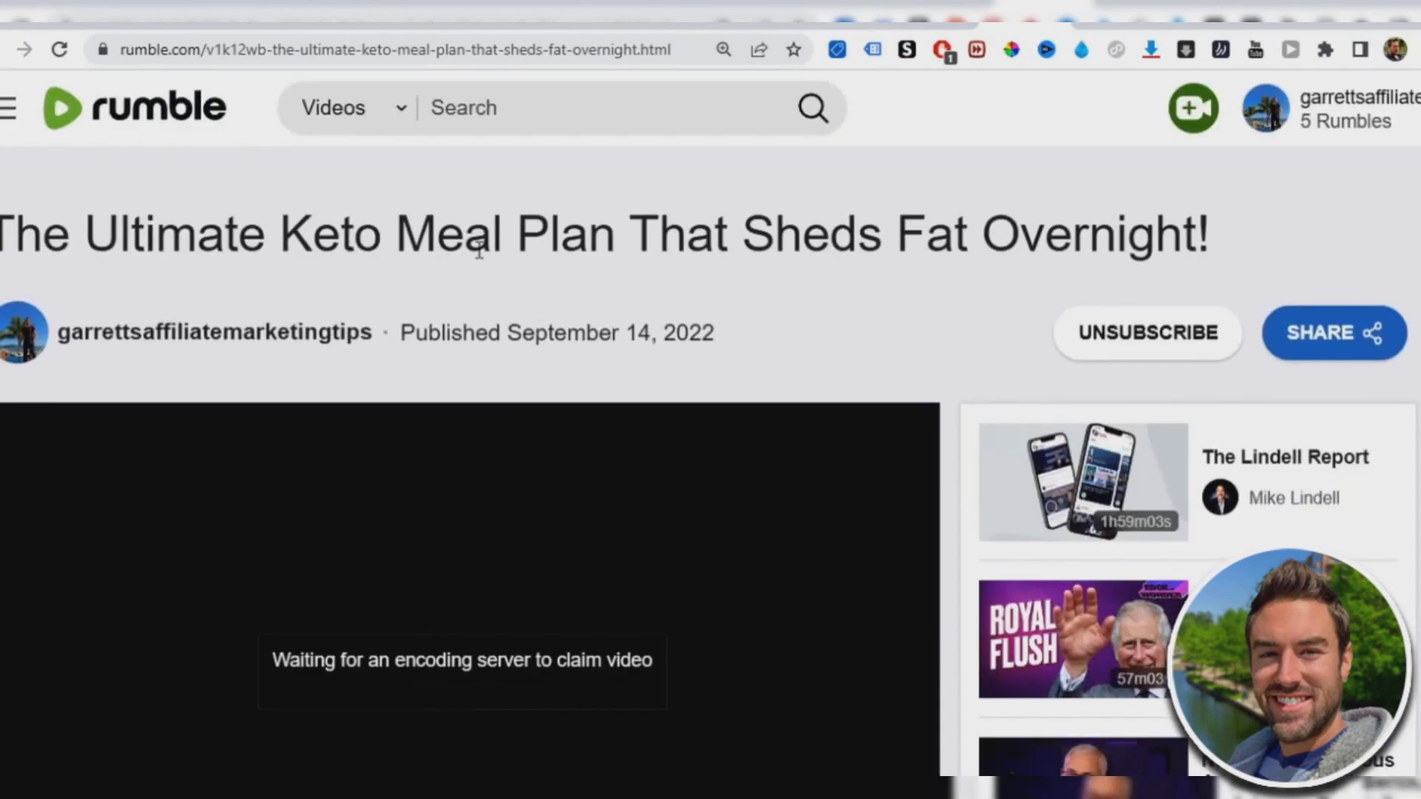
{"action": "scroll", "coordinate": [479, 253], "scroll_direction": "down", "scroll_amount": 1}
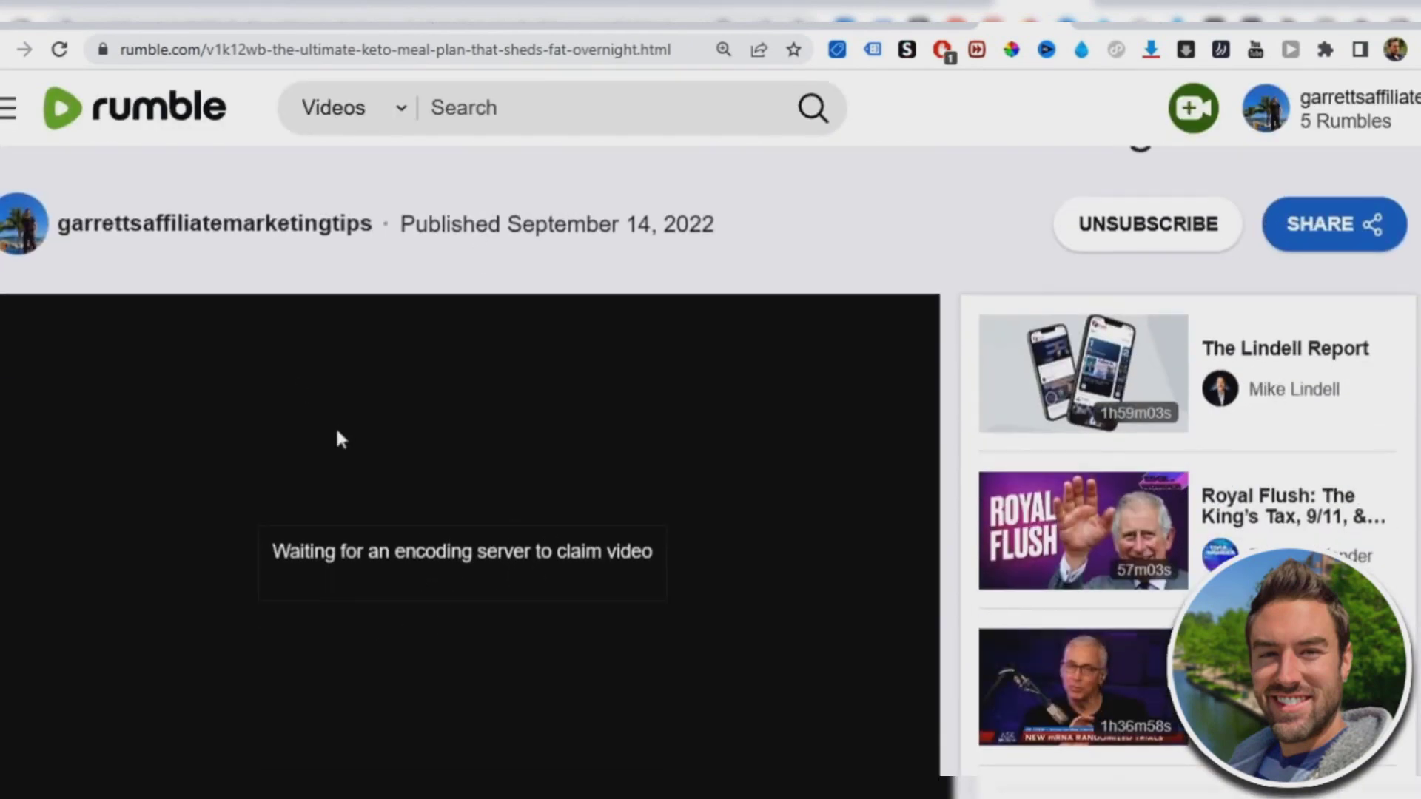
{"action": "scroll", "coordinate": [336, 426], "scroll_direction": "up", "scroll_amount": 1}
{"action": "left_click_drag", "start_coordinate": [0, 222], "coordinate": [1210, 233]}
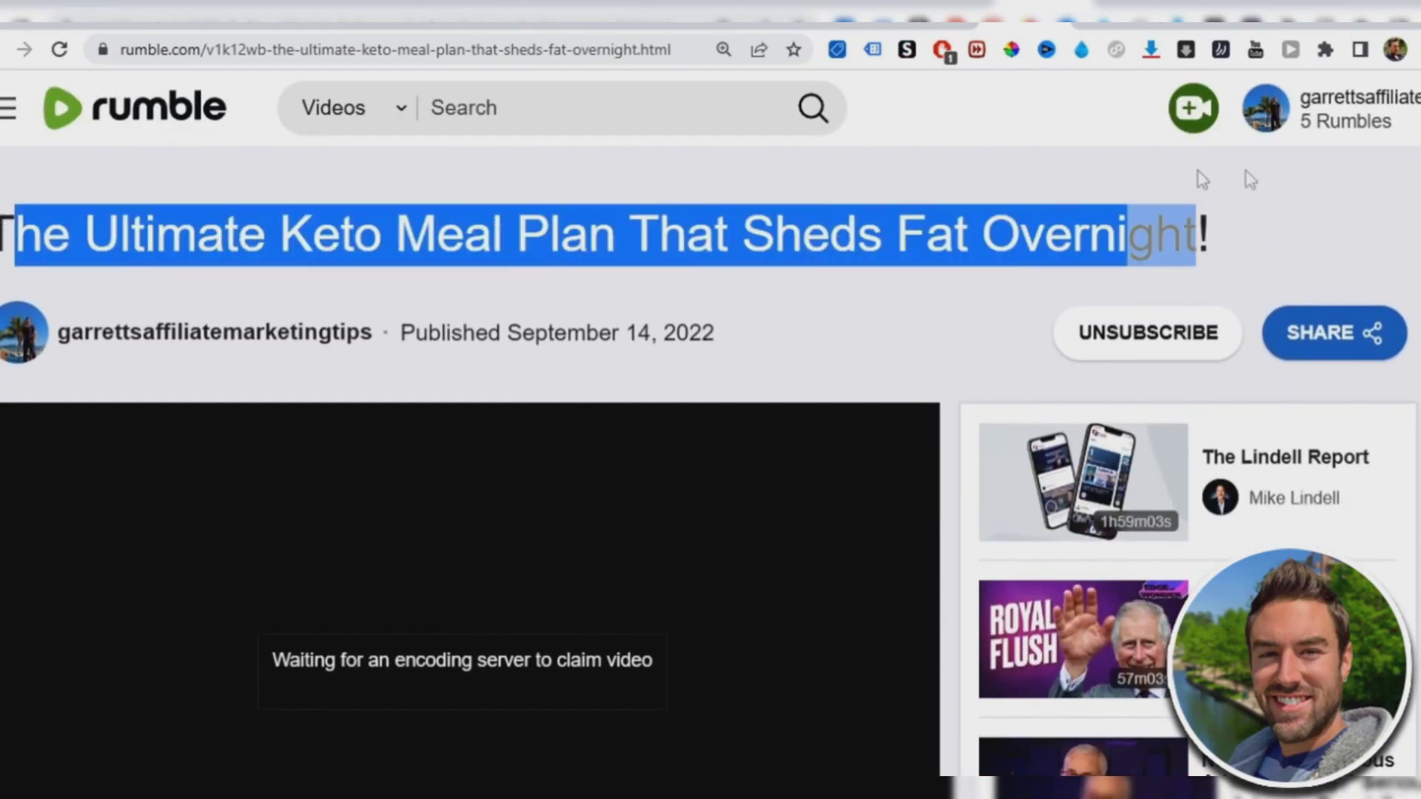
Step: Check the published video's title and tinyurl description link on its Rumble page
{"action": "left_click", "coordinate": [756, 253]}
{"action": "scroll", "coordinate": [755, 253], "scroll_direction": "down", "scroll_amount": 5}
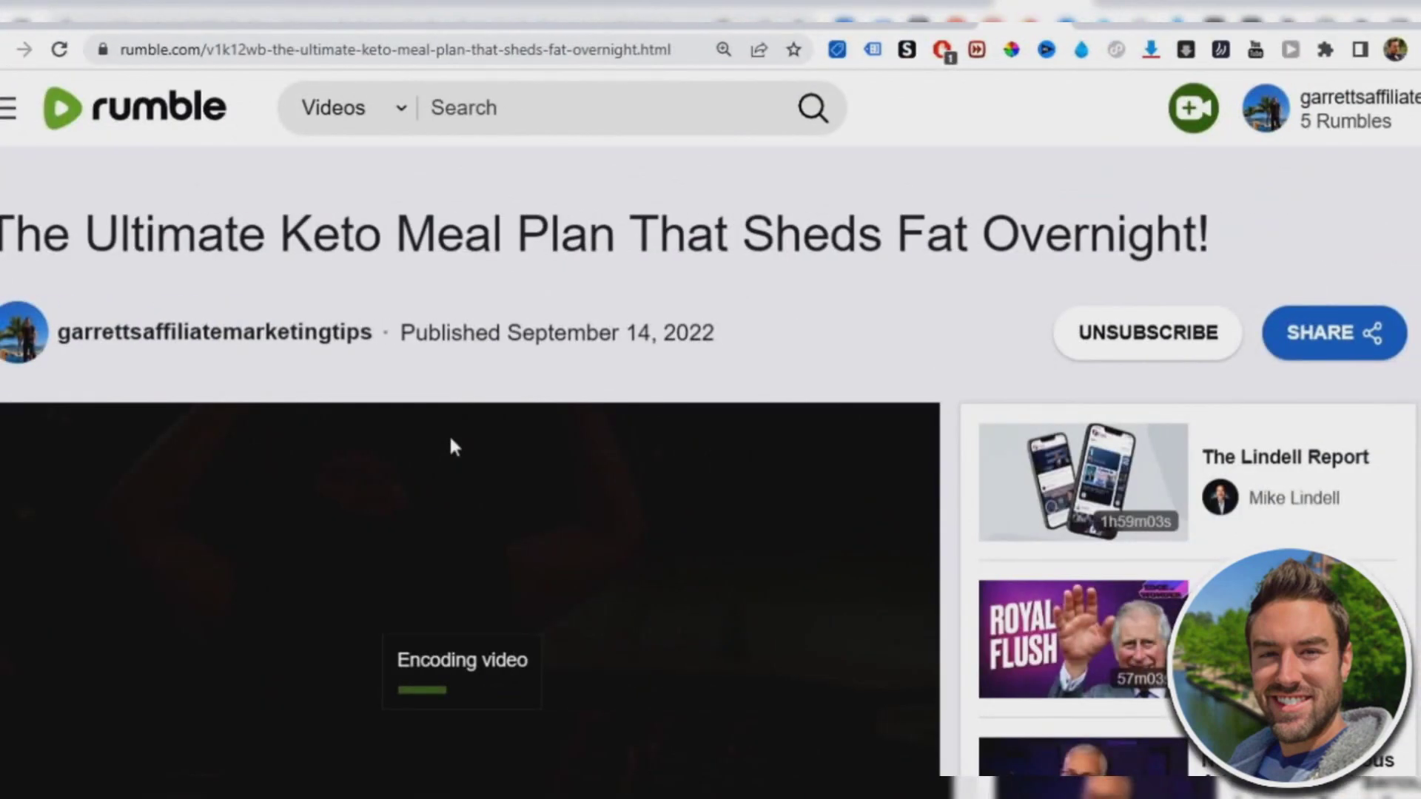
{"action": "scroll", "coordinate": [447, 422], "scroll_direction": "down", "scroll_amount": 1}
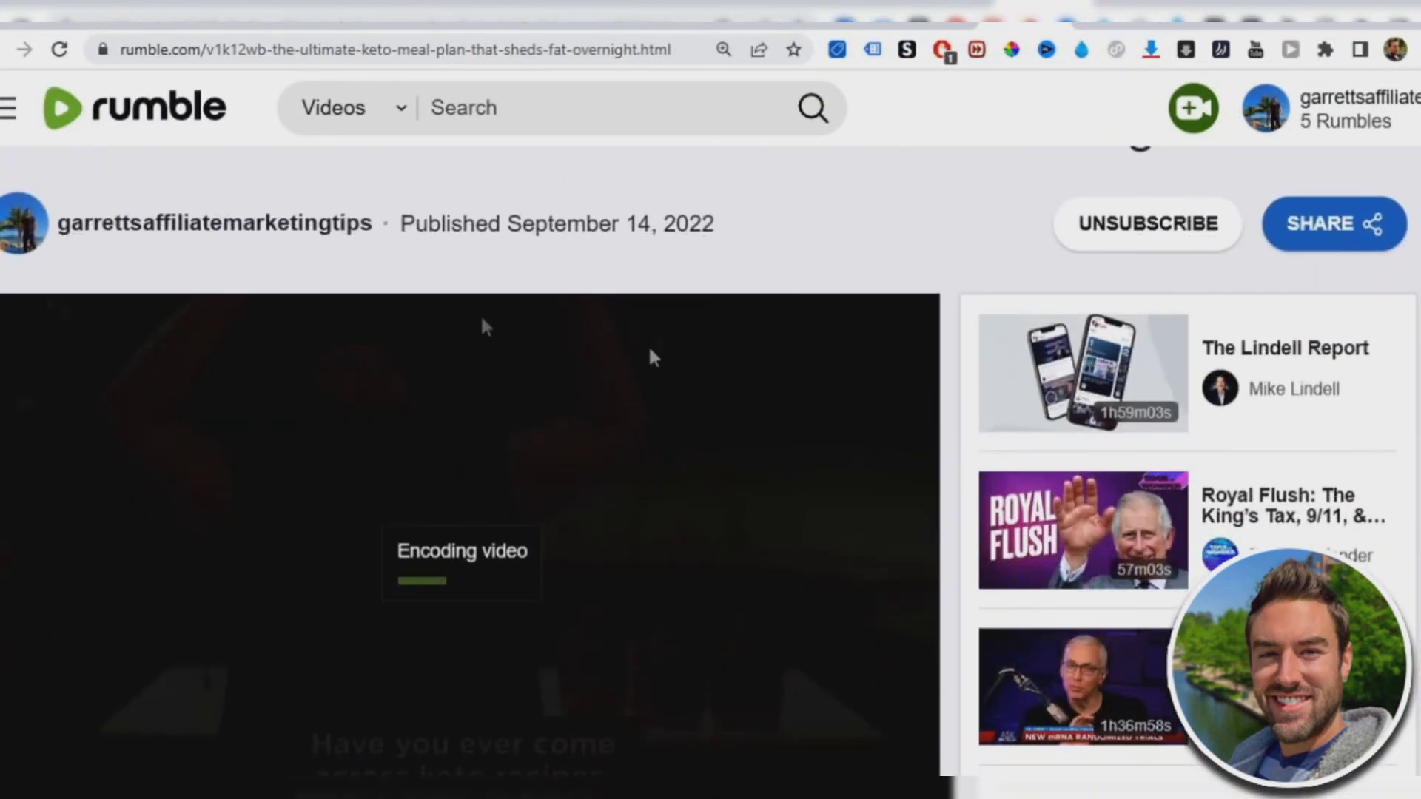
{"action": "scroll", "coordinate": [481, 322], "scroll_direction": "up", "scroll_amount": 1}
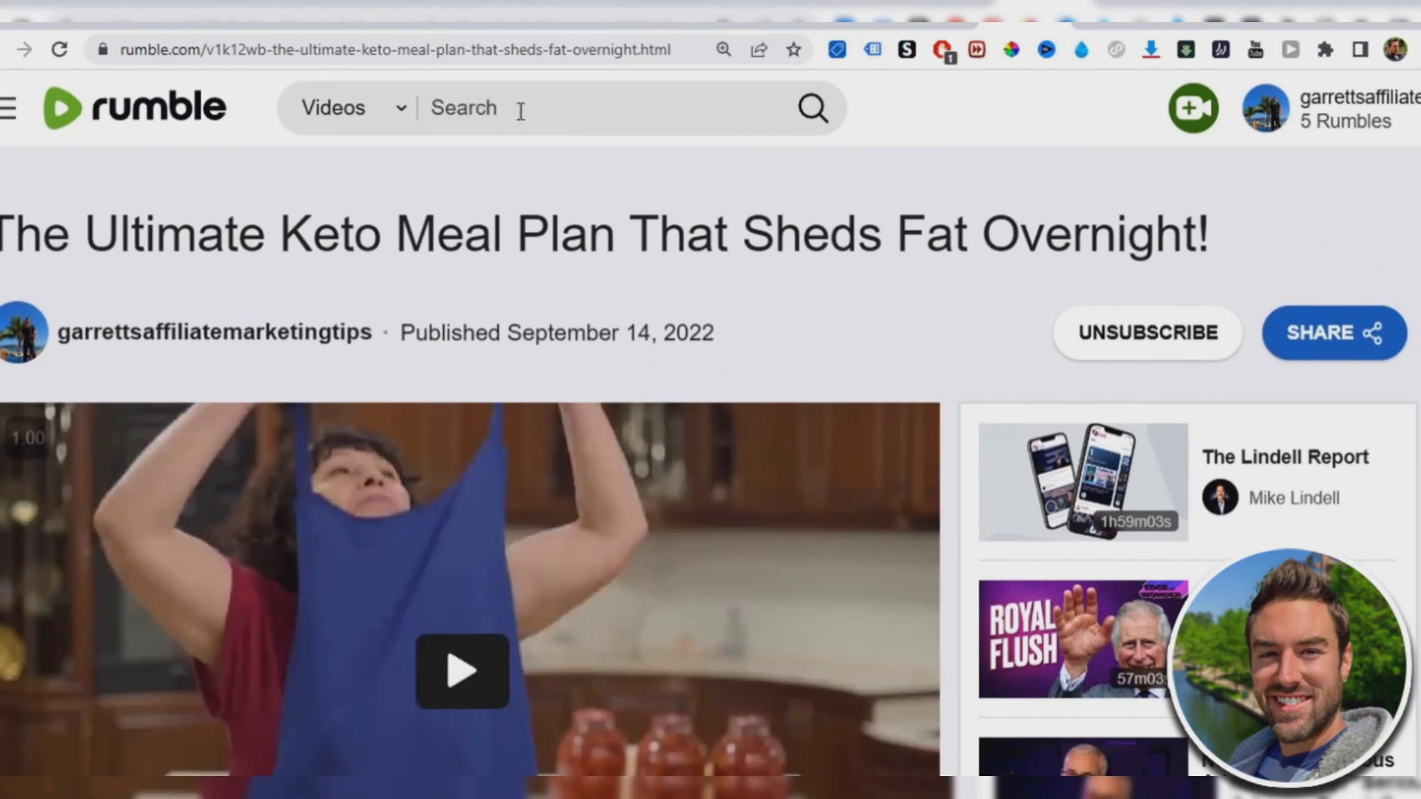
{"action": "scroll", "coordinate": [522, 222], "scroll_direction": "down", "scroll_amount": 1}
{"action": "scroll", "coordinate": [667, 223], "scroll_direction": "up", "scroll_amount": 1}
{"action": "scroll", "coordinate": [927, 208], "scroll_direction": "down", "scroll_amount": 5}
{"action": "scroll", "coordinate": [666, 333], "scroll_direction": "down", "scroll_amount": 1}
{"action": "scroll", "coordinate": [667, 333], "scroll_direction": "up", "scroll_amount": 2}
{"action": "scroll", "coordinate": [625, 477], "scroll_direction": "up", "scroll_amount": 2}
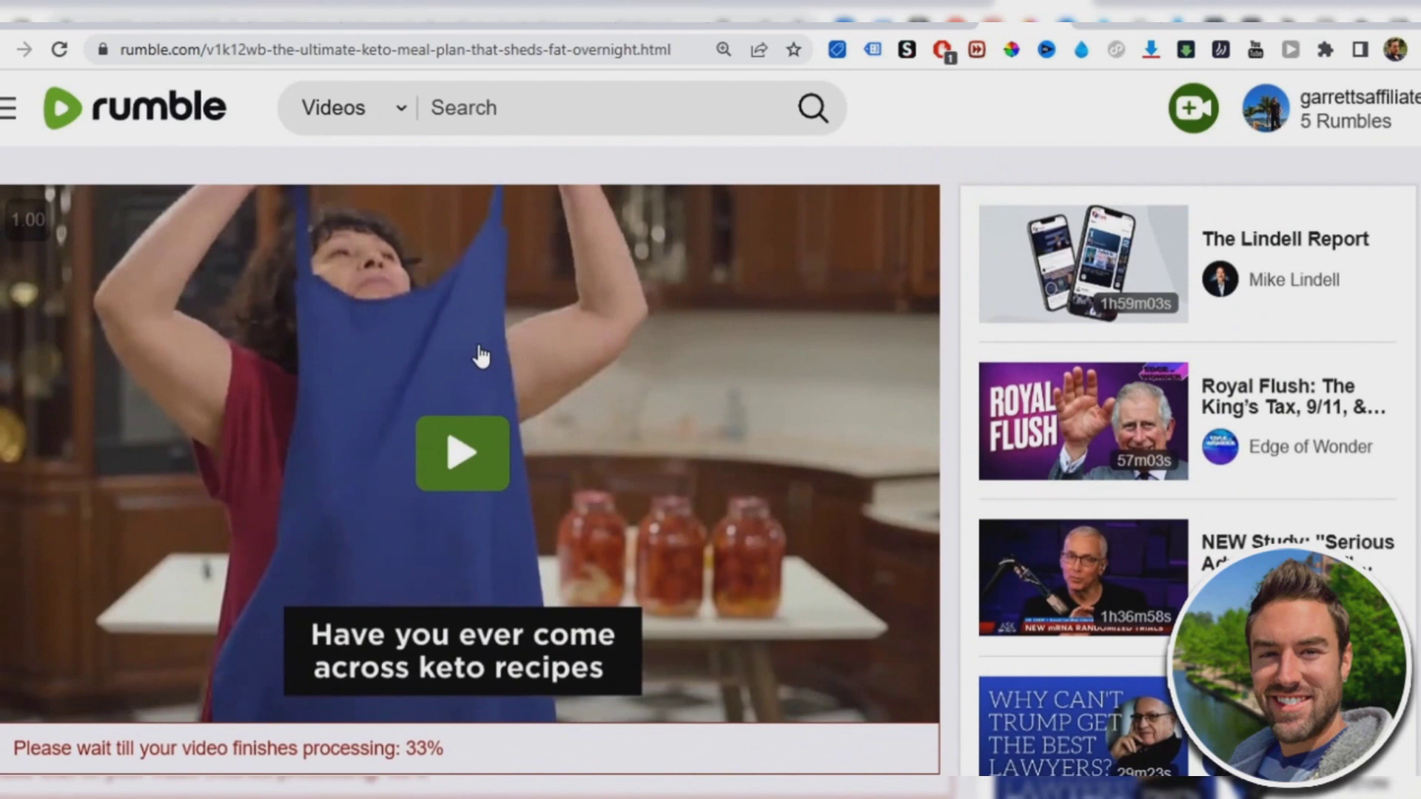
{"action": "scroll", "coordinate": [480, 355], "scroll_direction": "down", "scroll_amount": 1}
{"action": "scroll", "coordinate": [498, 312], "scroll_direction": "up", "scroll_amount": 1}
{"action": "scroll", "coordinate": [505, 322], "scroll_direction": "down", "scroll_amount": 2}
{"action": "scroll", "coordinate": [506, 321], "scroll_direction": "down", "scroll_amount": 4}
{"action": "scroll", "coordinate": [506, 322], "scroll_direction": "down", "scroll_amount": 4}
{"action": "scroll", "coordinate": [522, 279], "scroll_direction": "down", "scroll_amount": 1}
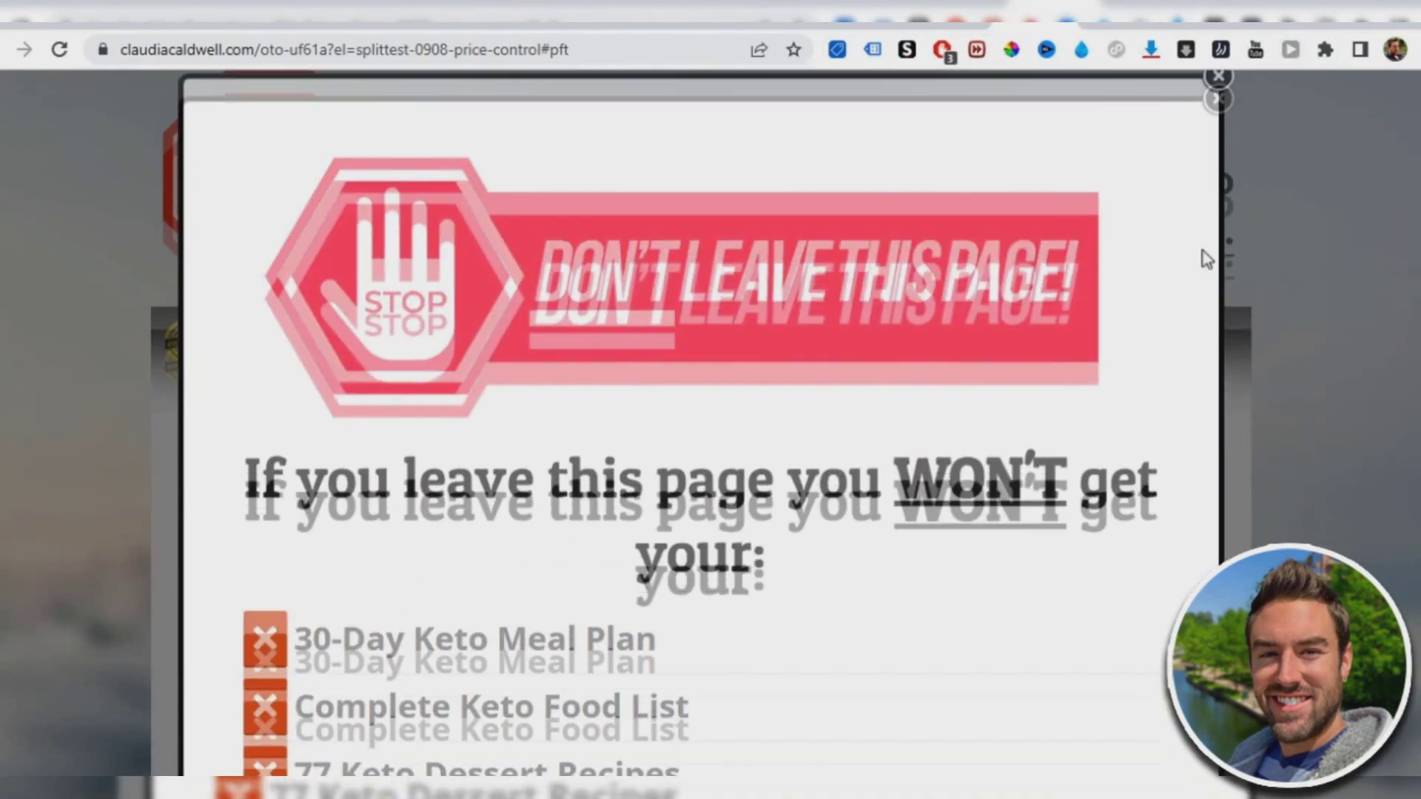
Step: Close the exit pop-up on the Claudia Caldwell keto page, then return to the Rumble video
{"action": "left_click", "coordinate": [1212, 80]}
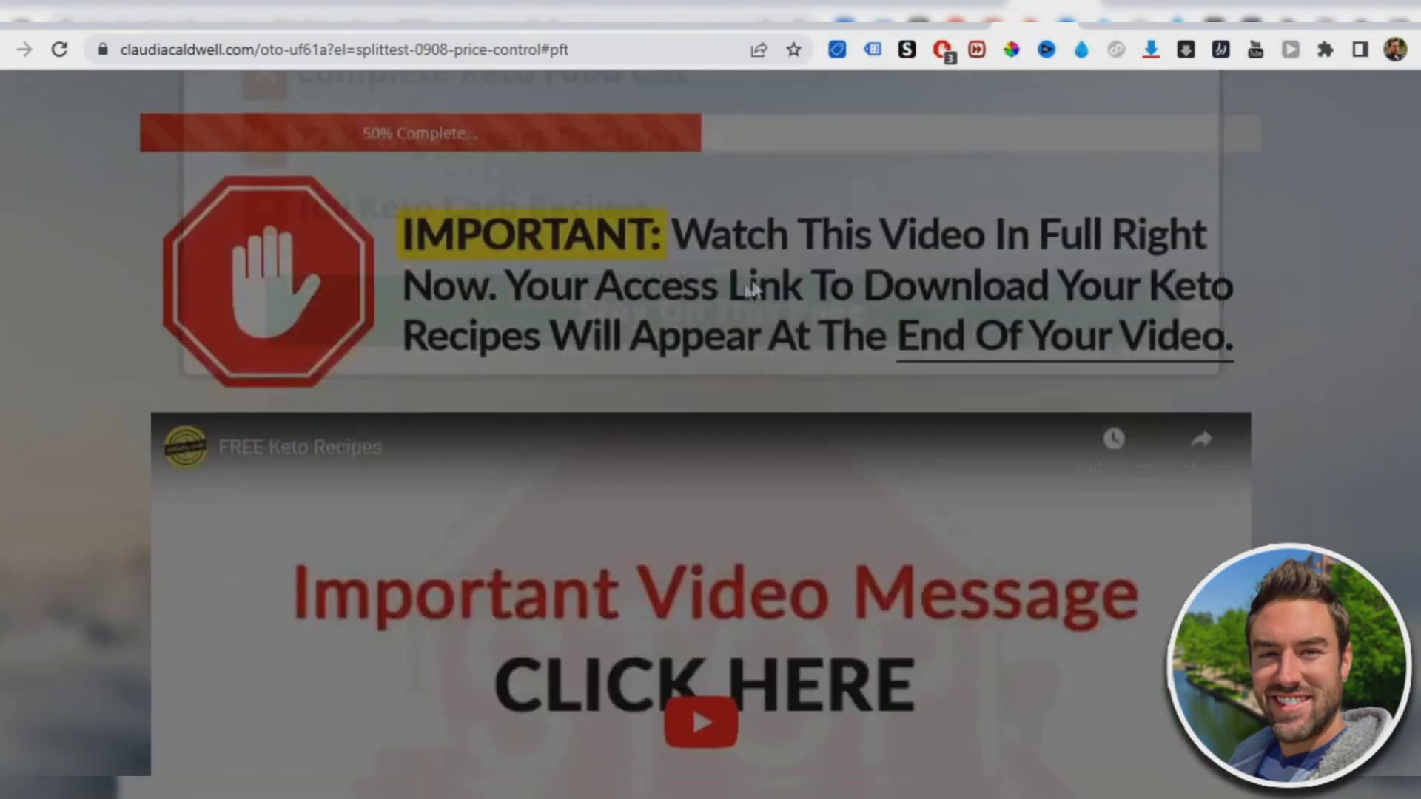
{"action": "scroll", "coordinate": [750, 347], "scroll_direction": "down", "scroll_amount": 5}
{"action": "scroll", "coordinate": [748, 346], "scroll_direction": "down", "scroll_amount": 5}
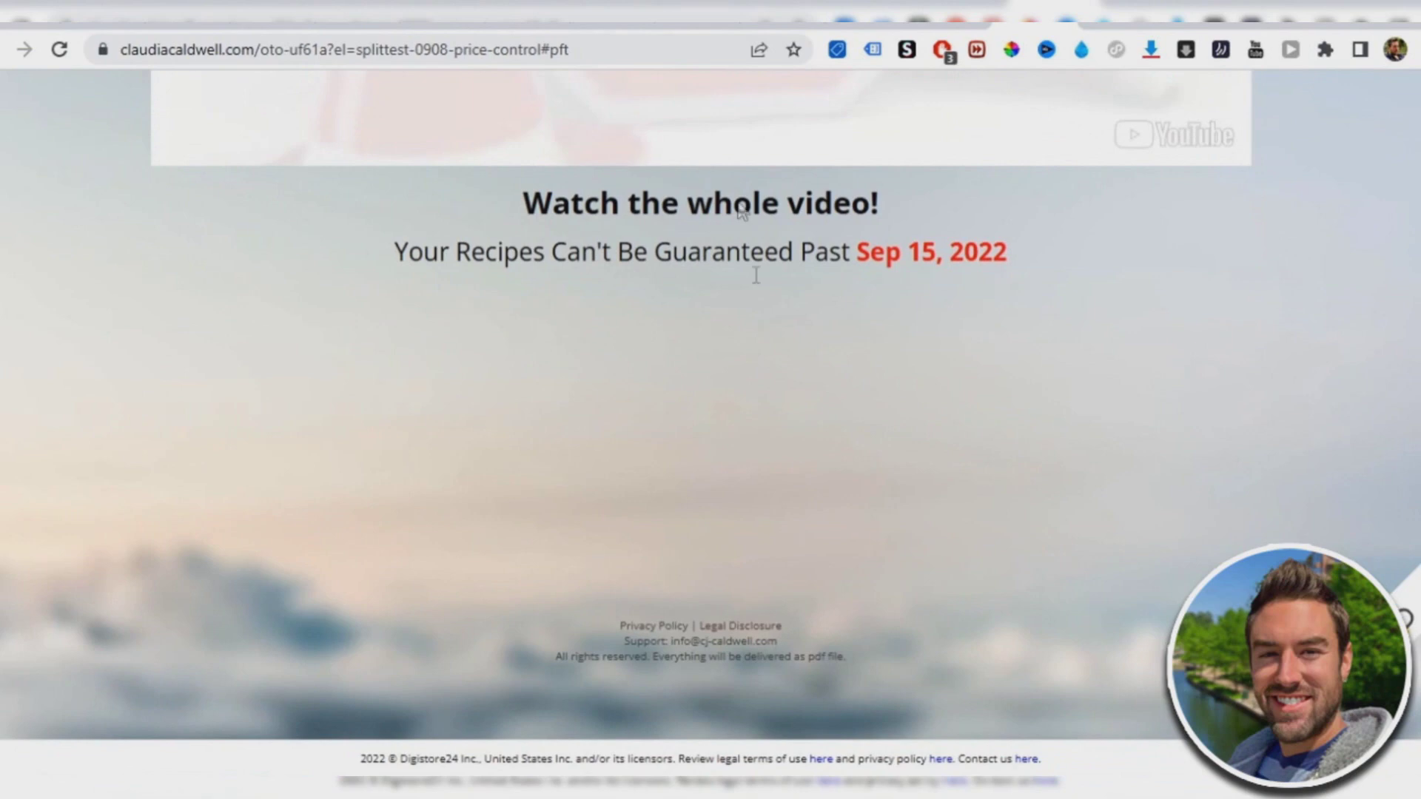
{"action": "scroll", "coordinate": [733, 334], "scroll_direction": "up", "scroll_amount": 3}
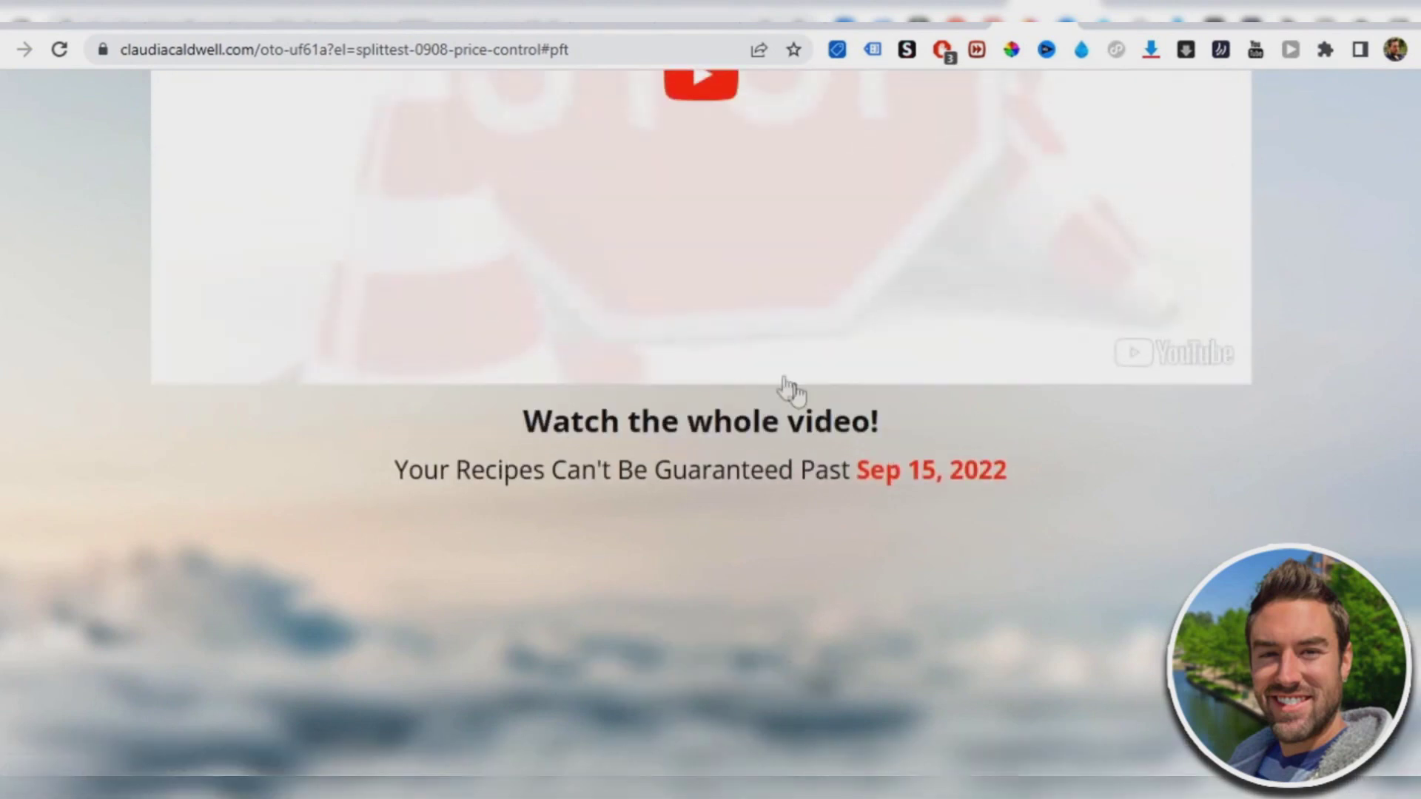
{"action": "scroll", "coordinate": [786, 387], "scroll_direction": "up", "scroll_amount": 5}
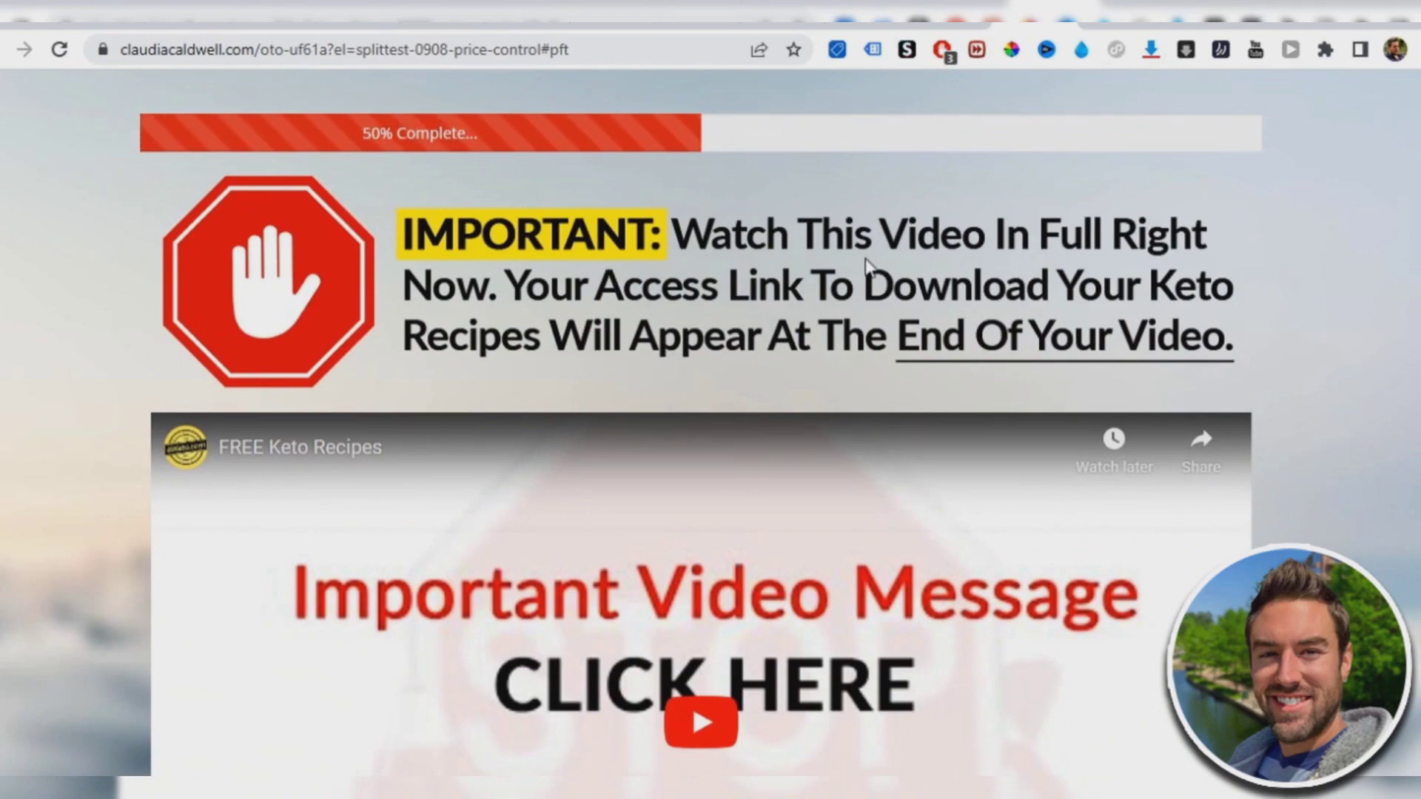
{"action": "key", "text": "ctrl+Tab"}
{"action": "scroll", "coordinate": [521, 376], "scroll_direction": "up", "scroll_amount": 5}
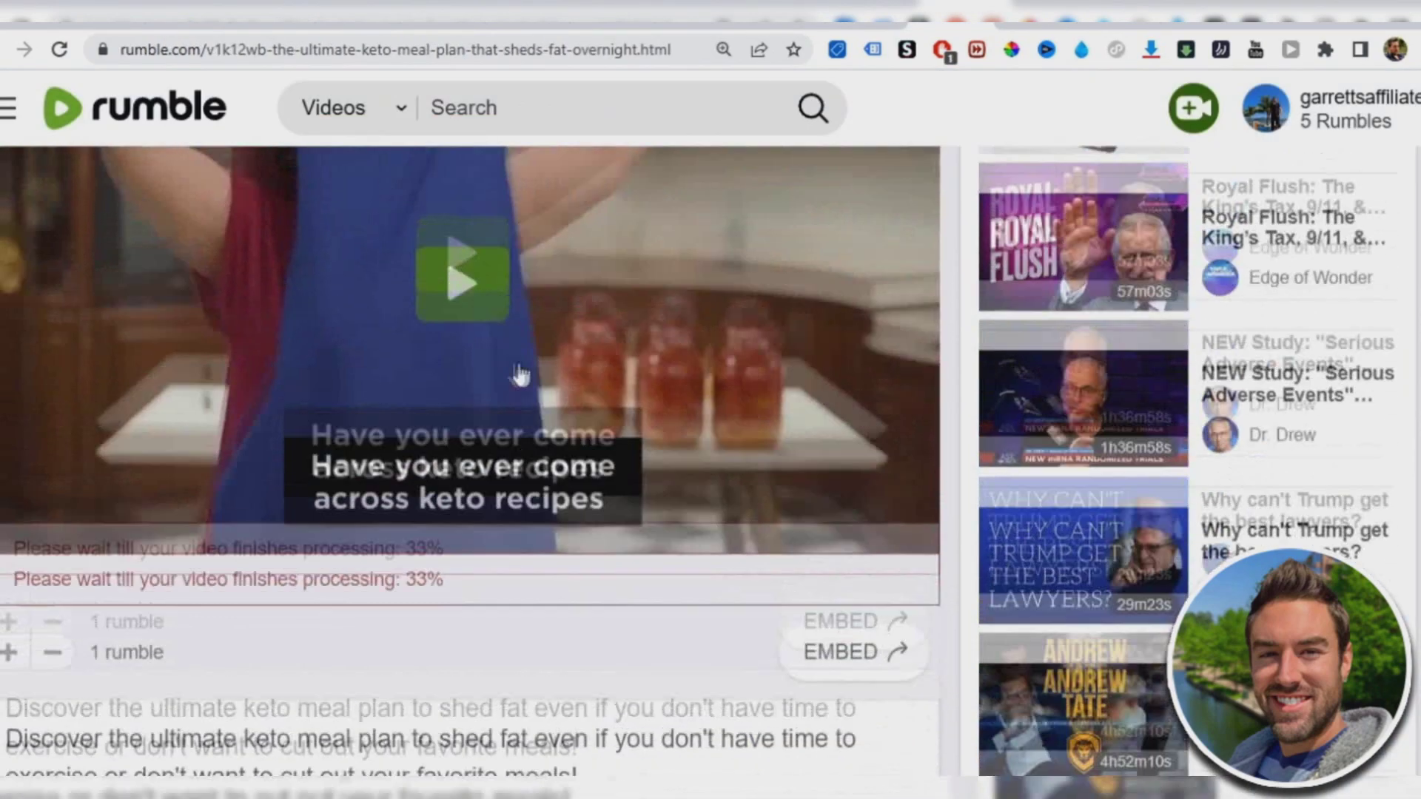
{"action": "scroll", "coordinate": [519, 376], "scroll_direction": "up", "scroll_amount": 4}
{"action": "scroll", "coordinate": [519, 375], "scroll_direction": "down", "scroll_amount": 4}
{"action": "scroll", "coordinate": [776, 387], "scroll_direction": "up", "scroll_amount": 4}
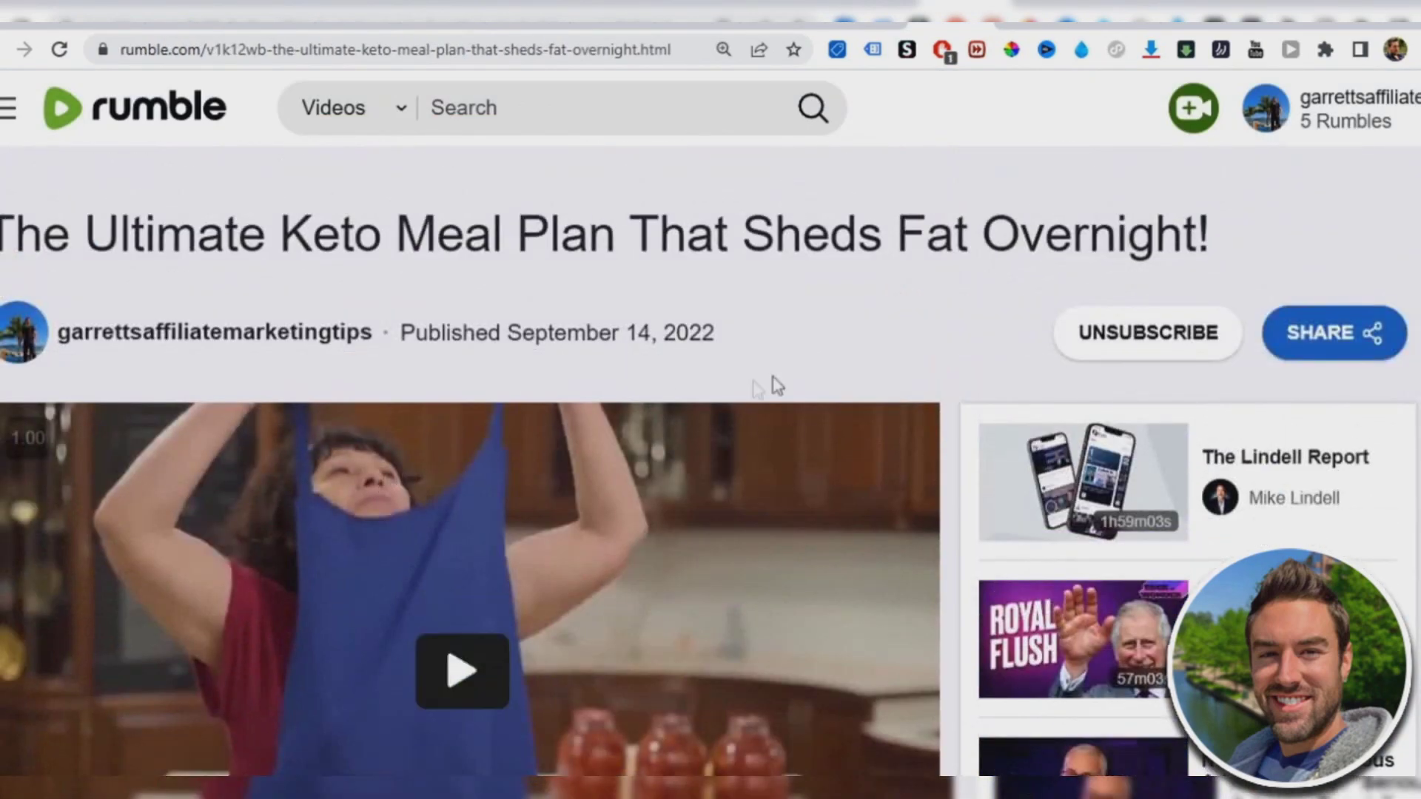
{"action": "scroll", "coordinate": [777, 386], "scroll_direction": "down", "scroll_amount": 2}
{"action": "scroll", "coordinate": [777, 387], "scroll_direction": "down", "scroll_amount": 2}
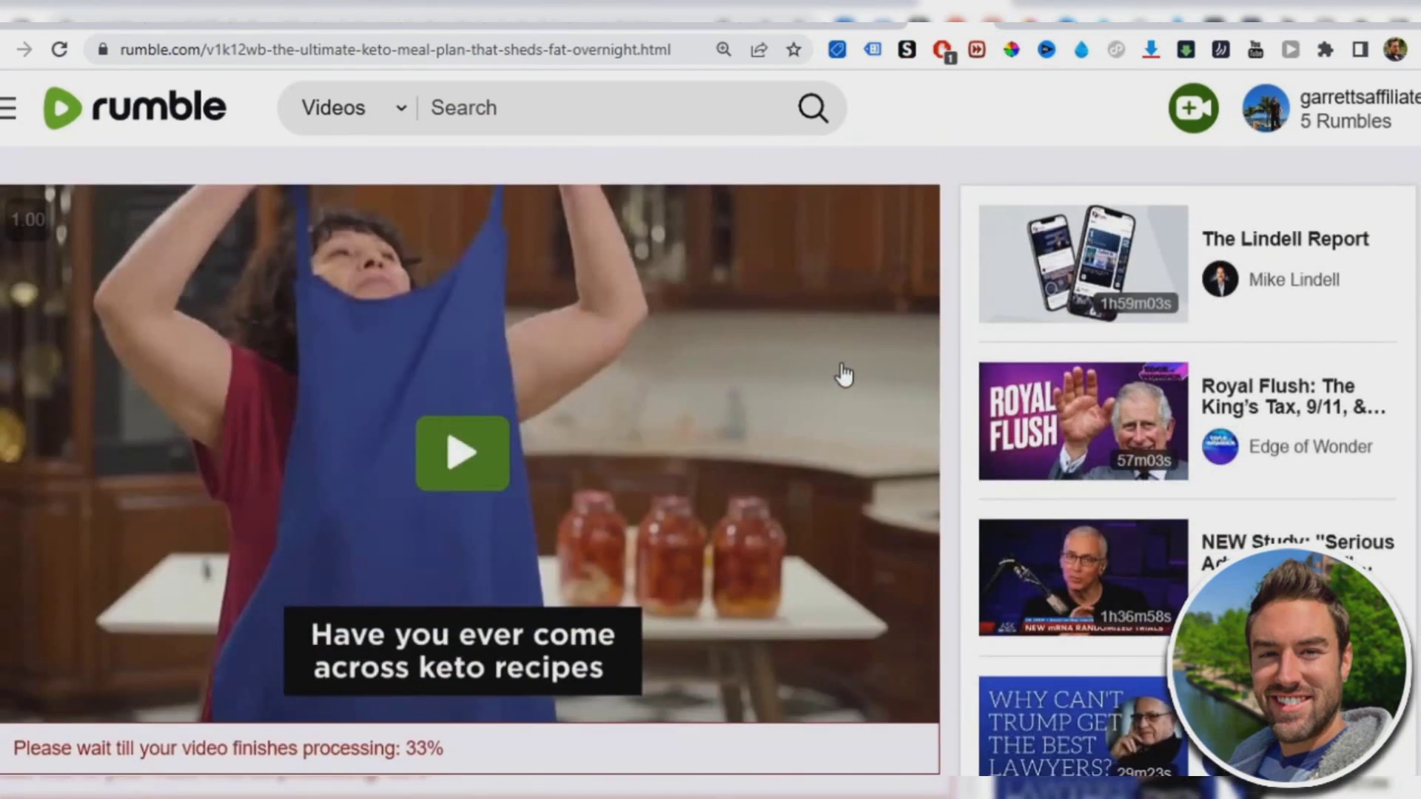
{"action": "scroll", "coordinate": [844, 373], "scroll_direction": "up", "scroll_amount": 3}
{"action": "scroll", "coordinate": [822, 375], "scroll_direction": "down", "scroll_amount": 2}
{"action": "scroll", "coordinate": [822, 375], "scroll_direction": "down", "scroll_amount": 8}
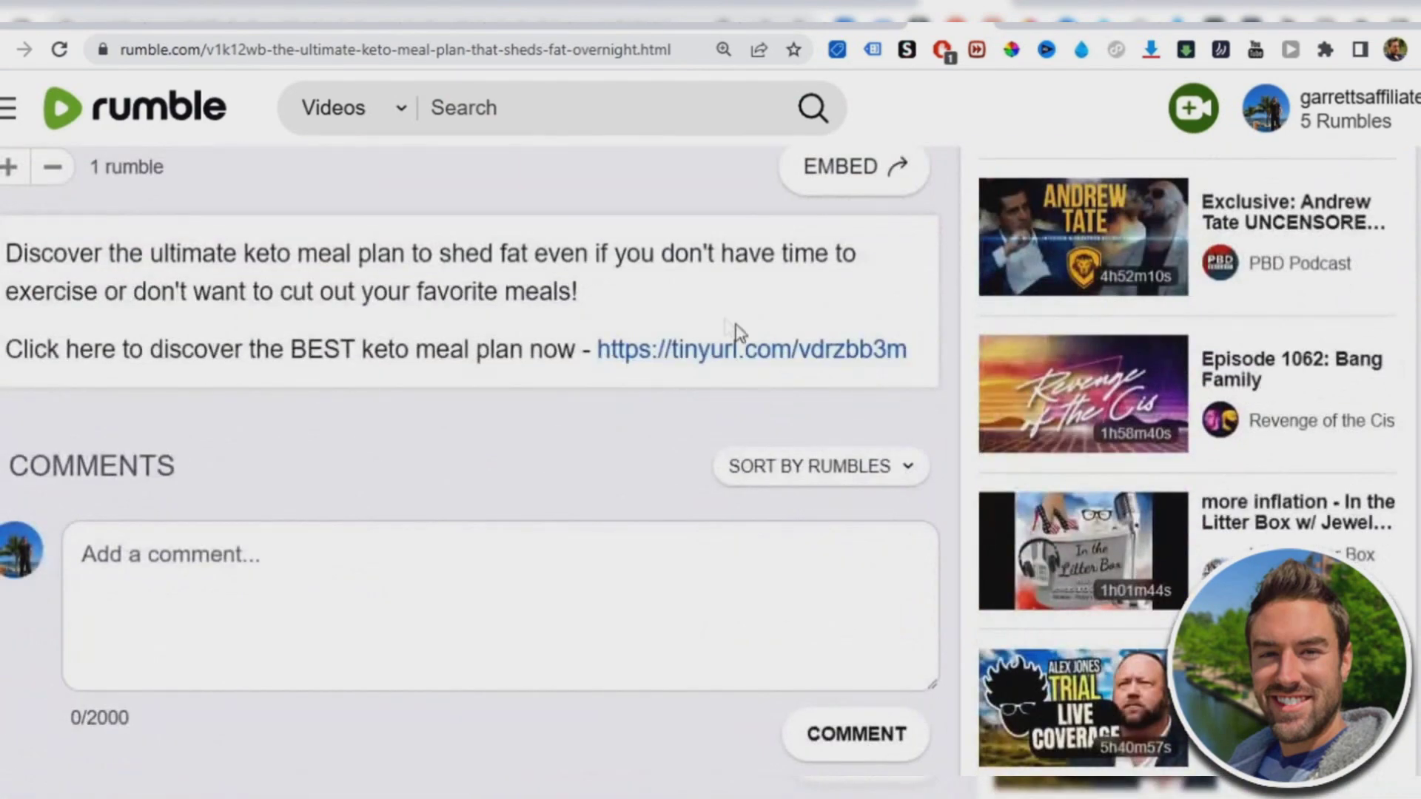